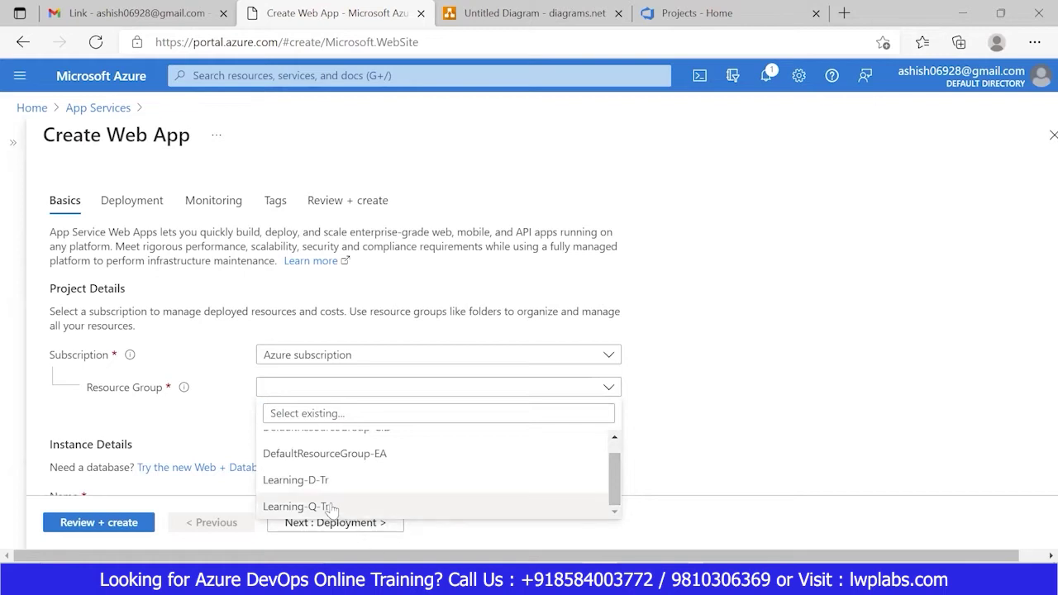
Assign the new web app to the existing resource group Learning-Q-Tr
click(331, 506)
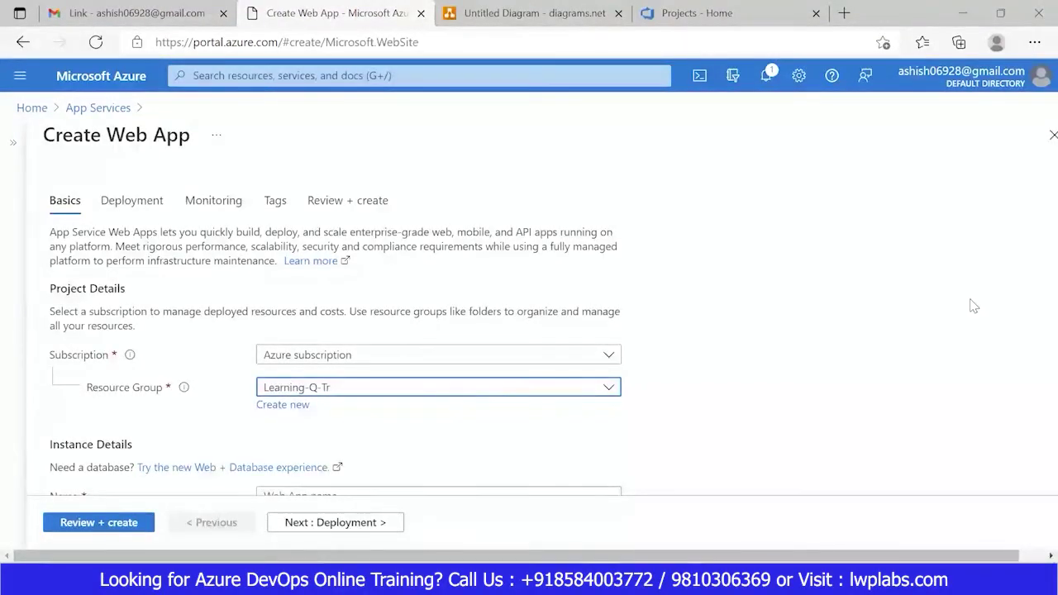
drag(1036, 209, 1032, 299)
click(753, 379)
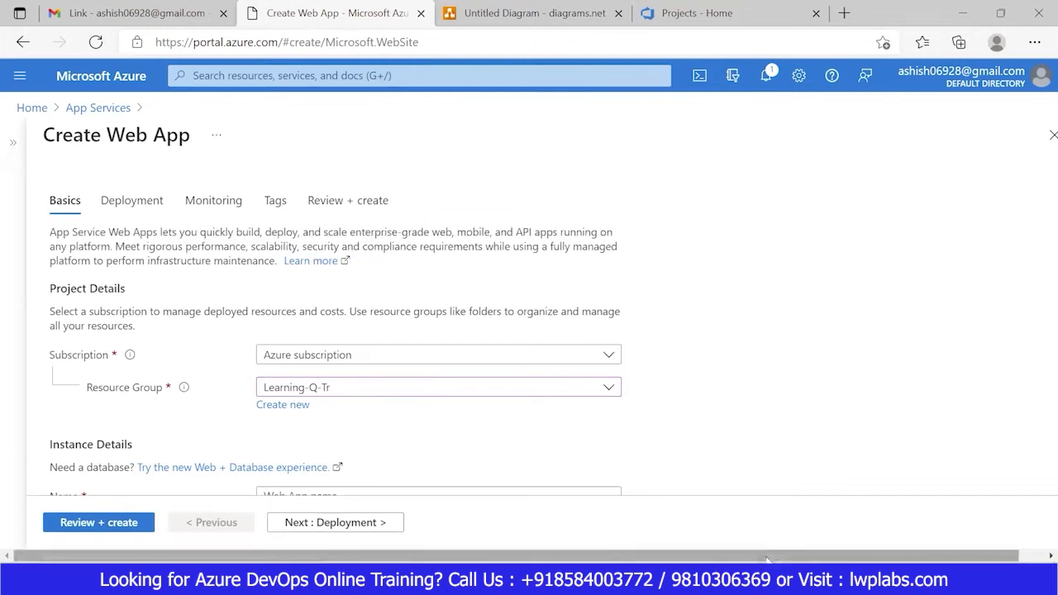
Name the web app ShopingdemoQA in the instance details
drag(768, 559, 793, 559)
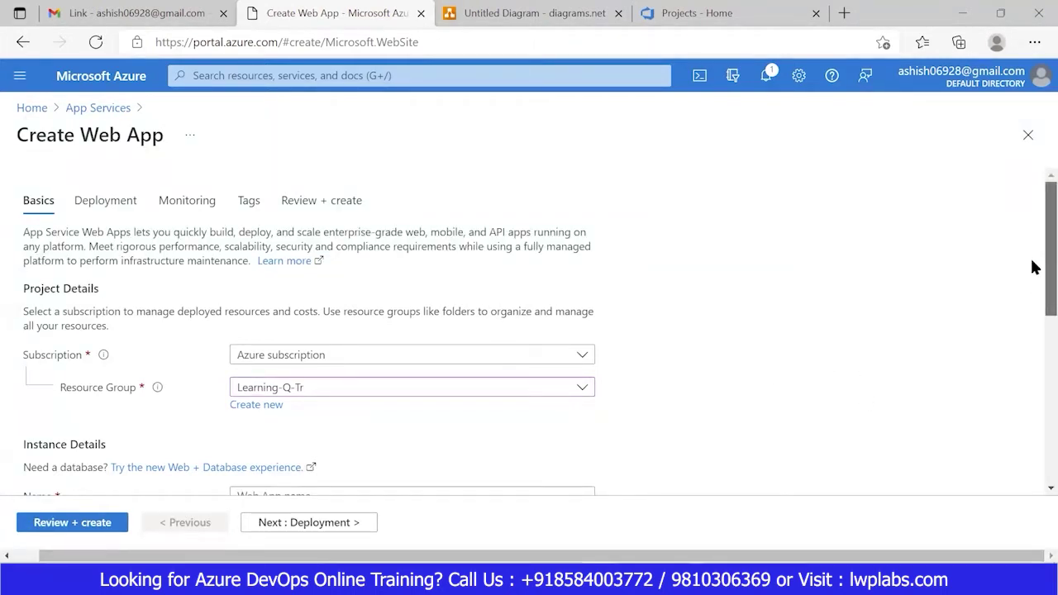
scroll(1031, 307, down, 3)
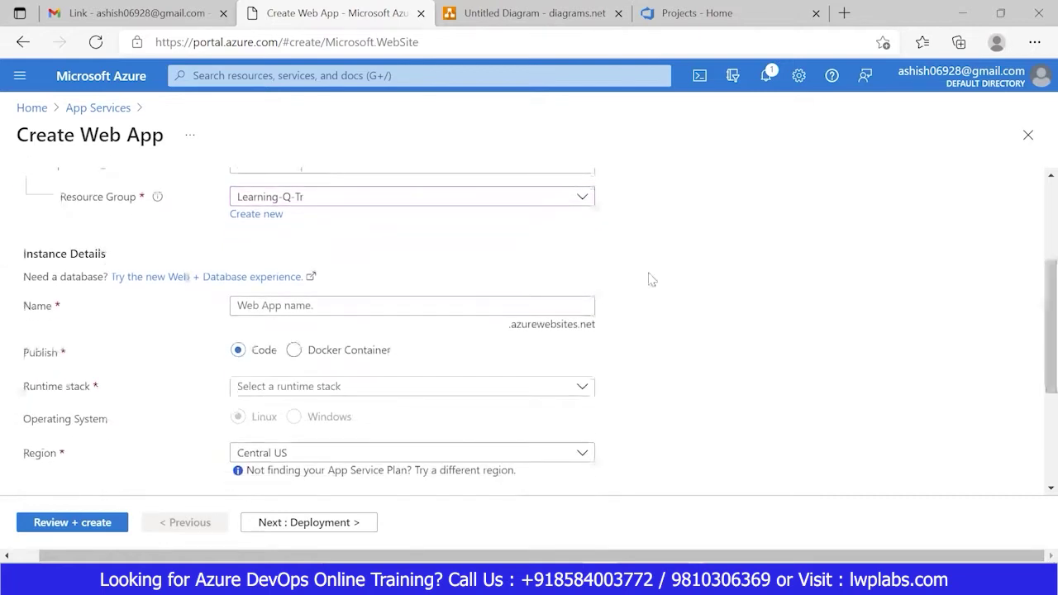
click(306, 302)
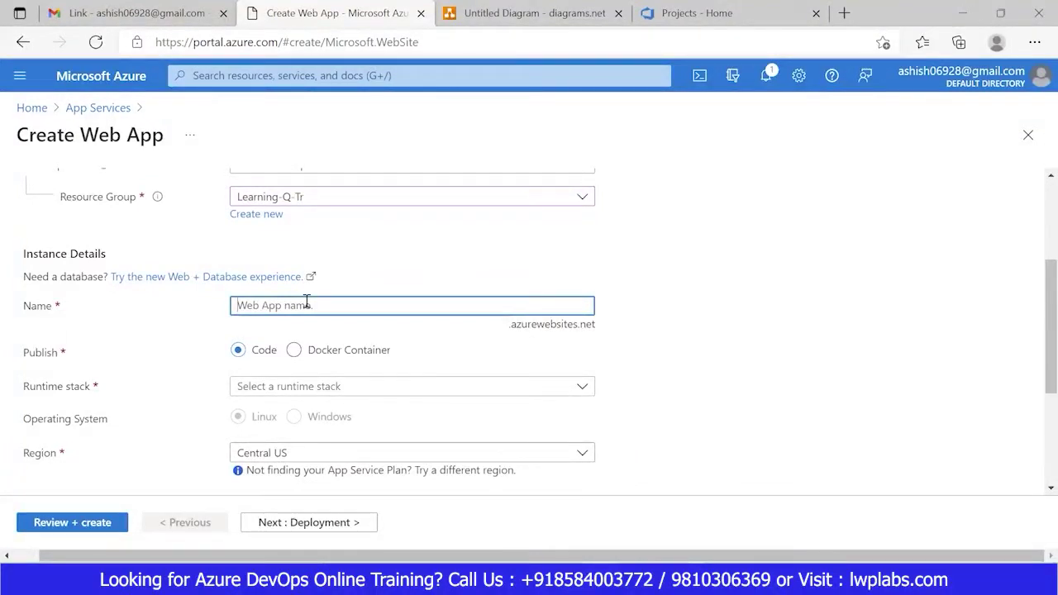
text(Shoping demo)
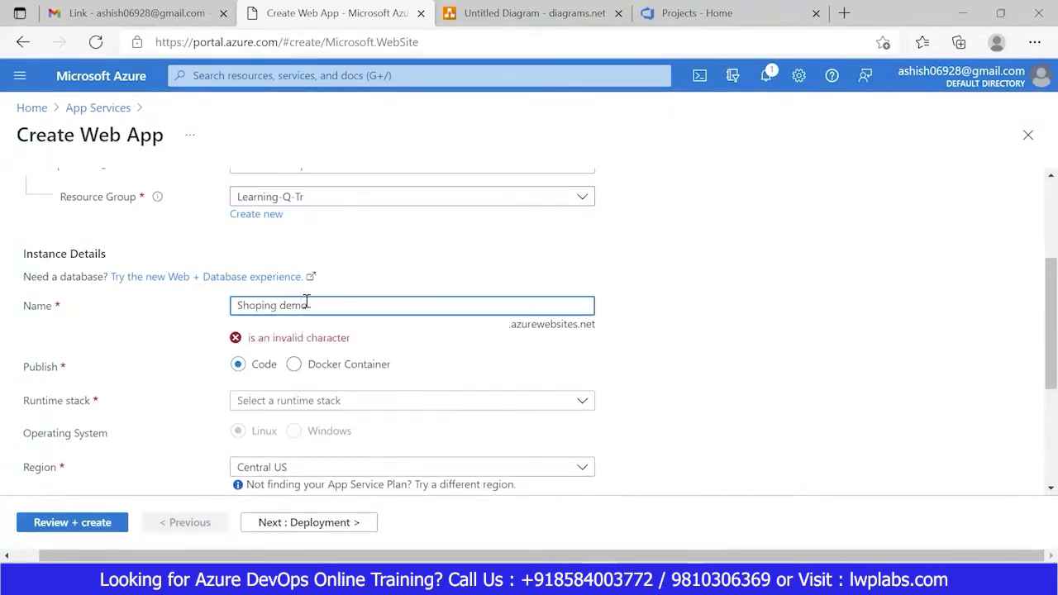
click(281, 306)
key(BackSpace)
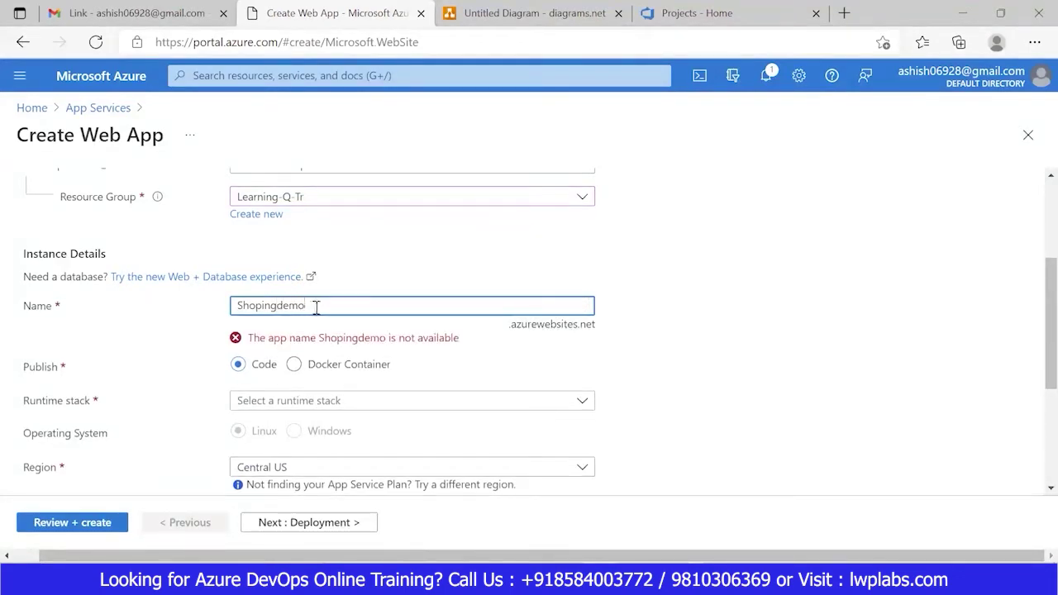
text(QA)
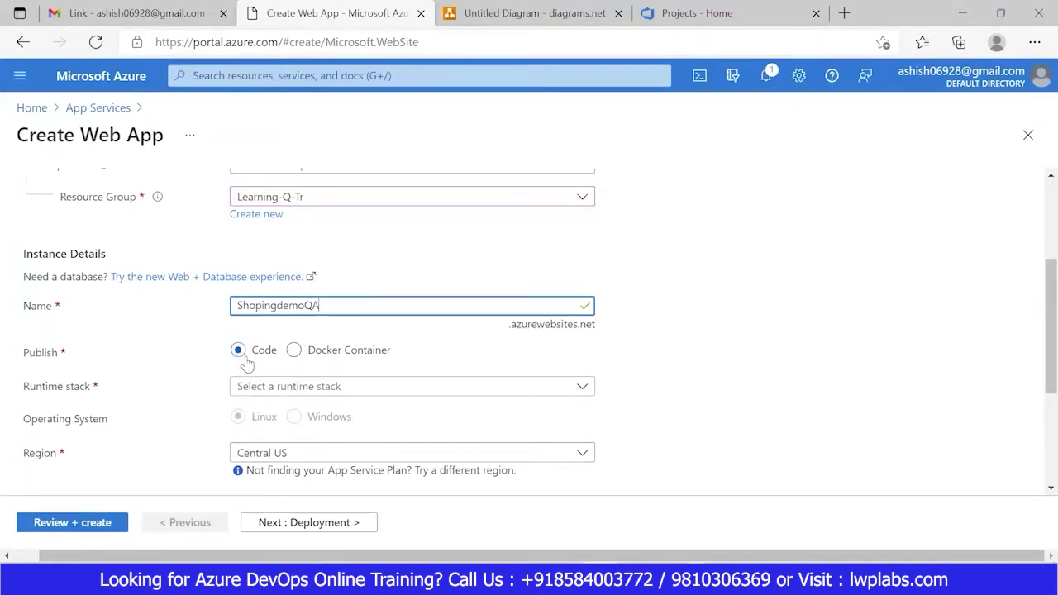
Compare the Docker Container and Code publish options and browse the runtime stacks offered for Code
click(294, 351)
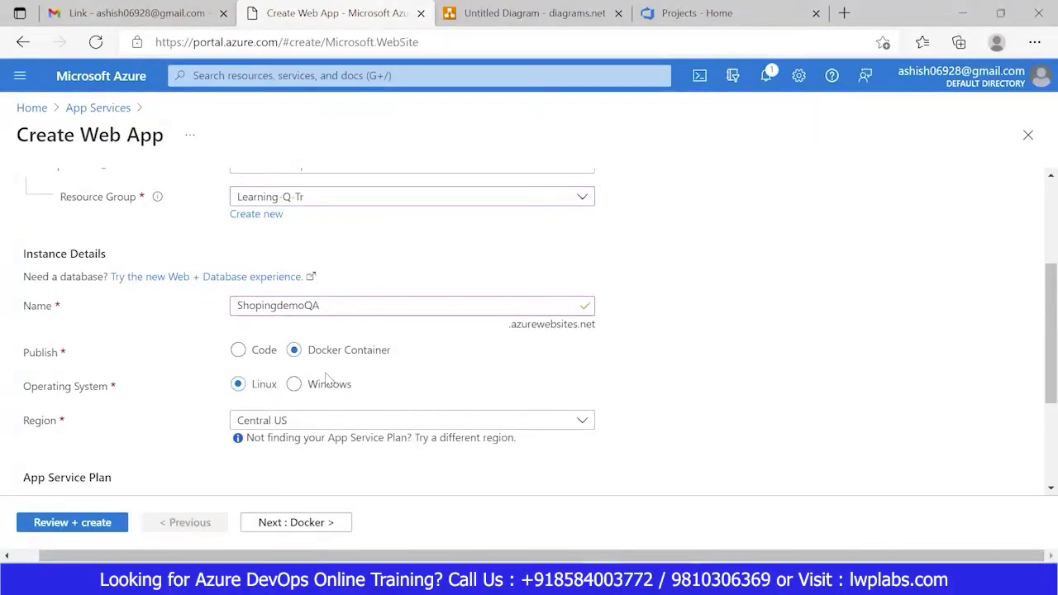
click(237, 351)
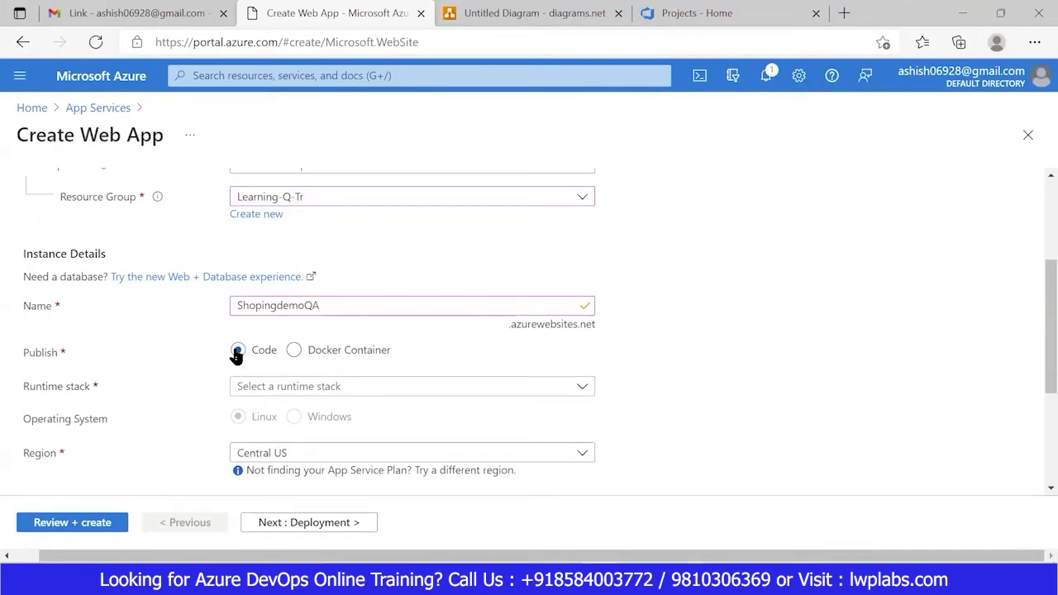
click(400, 395)
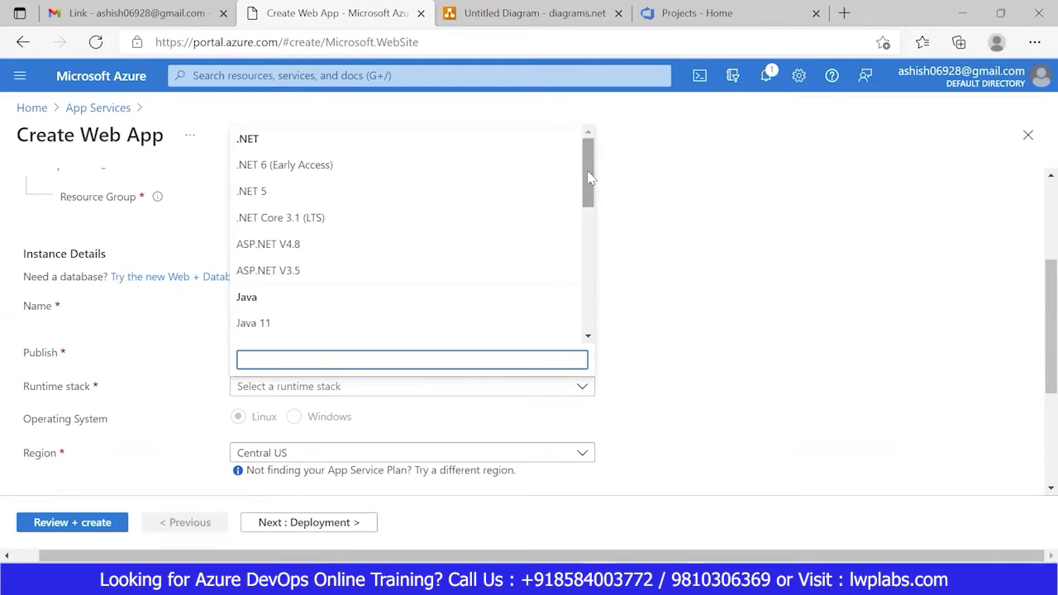
drag(589, 178, 579, 313)
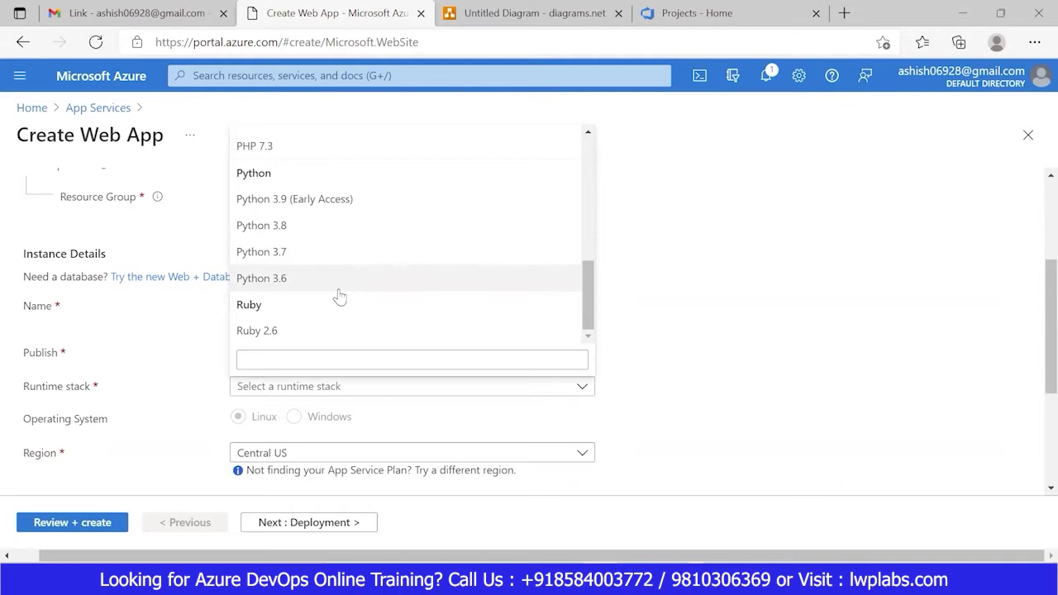
drag(588, 310, 579, 171)
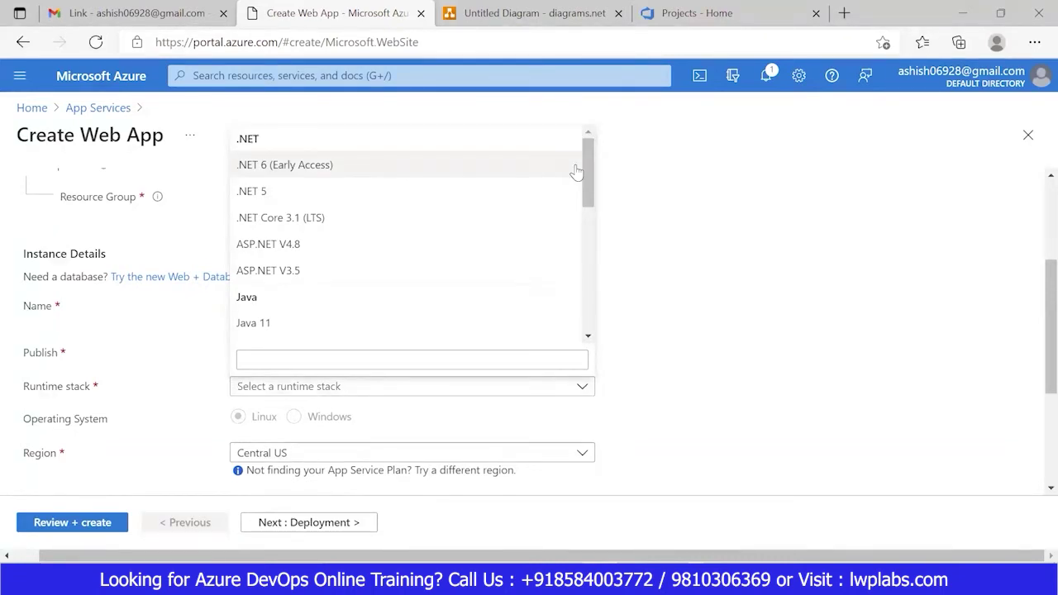
click(705, 233)
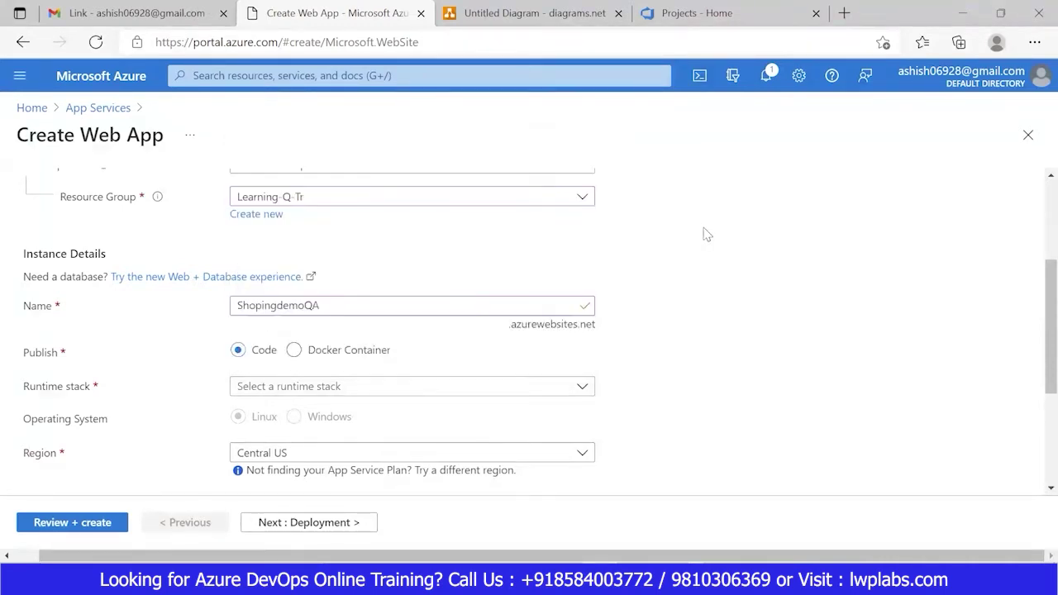
click(295, 351)
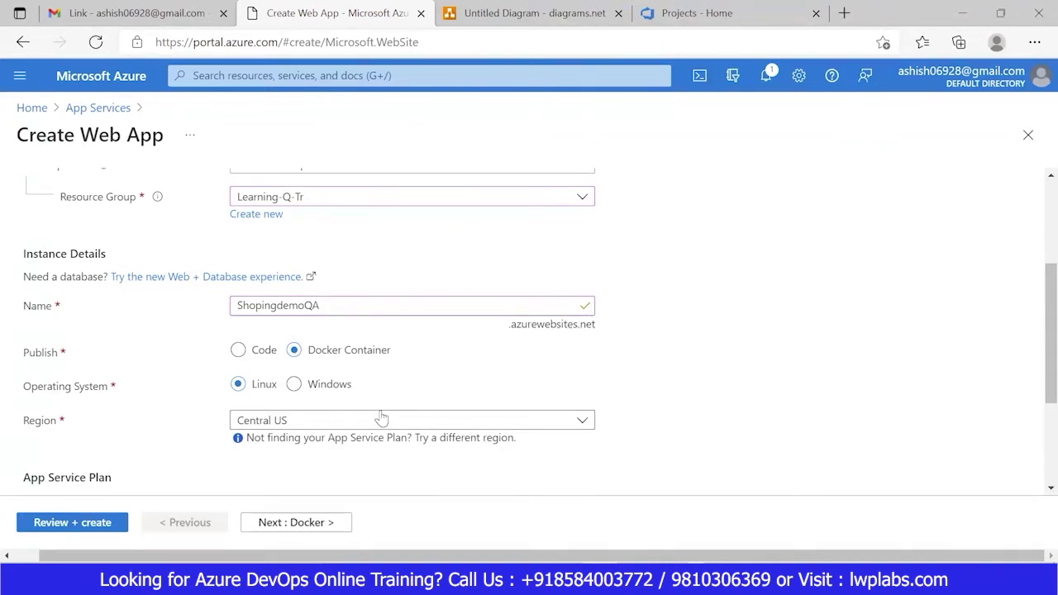
click(239, 351)
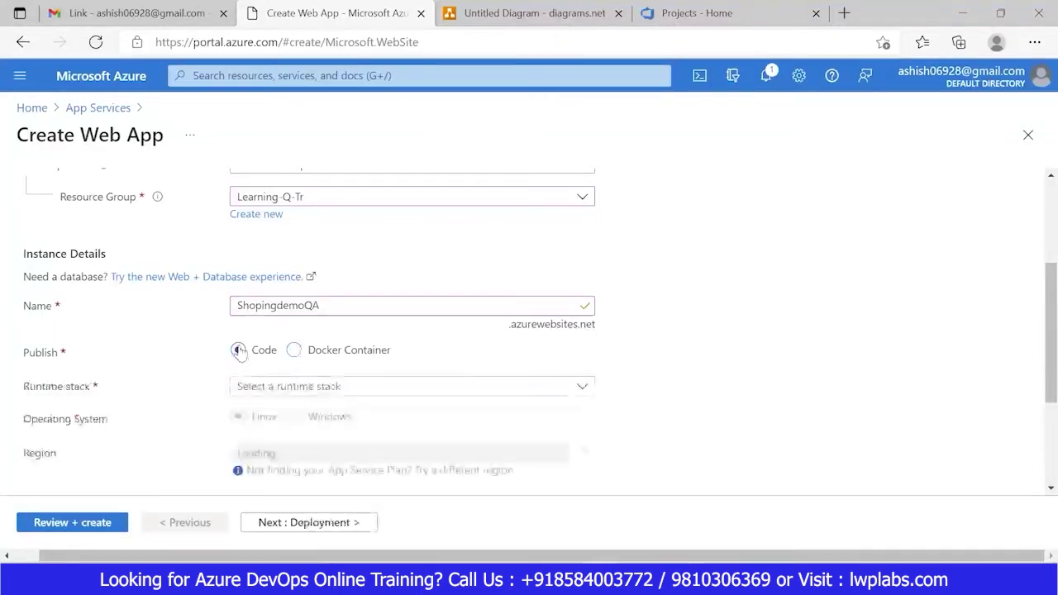
Set the web app's runtime stack to .NET Core 3.1 (LTS) with Windows as the operating system
click(332, 391)
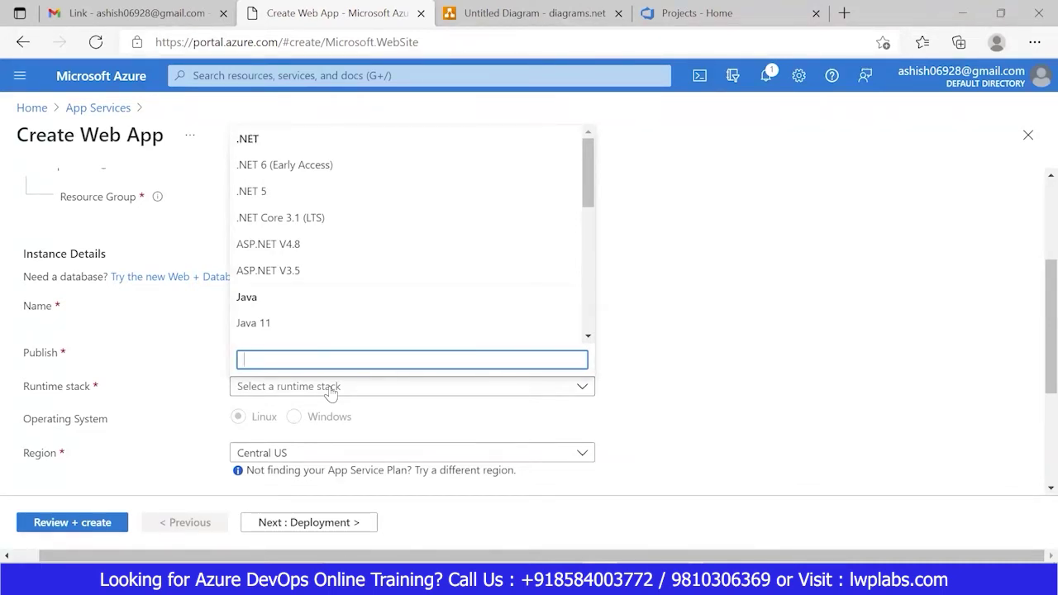
click(282, 218)
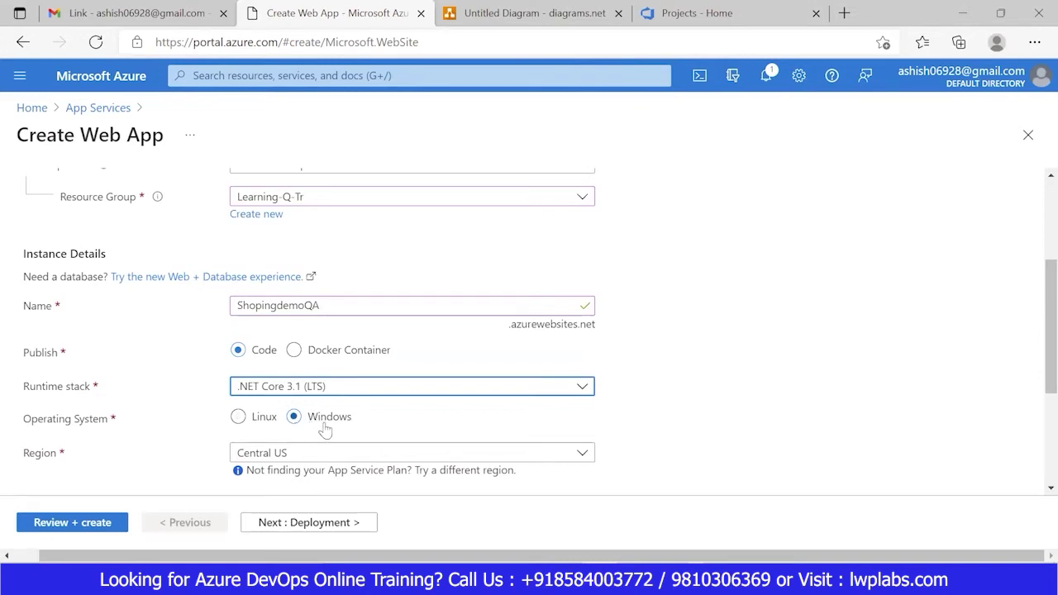
click(239, 417)
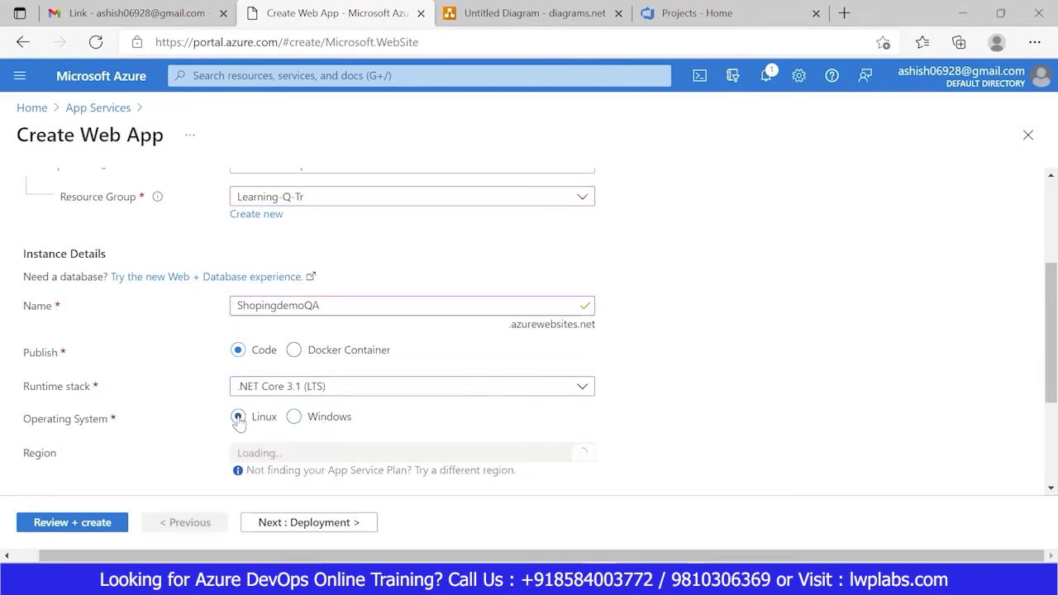
click(294, 417)
Change the web app's region to Central India
scroll(1032, 281, down, 2)
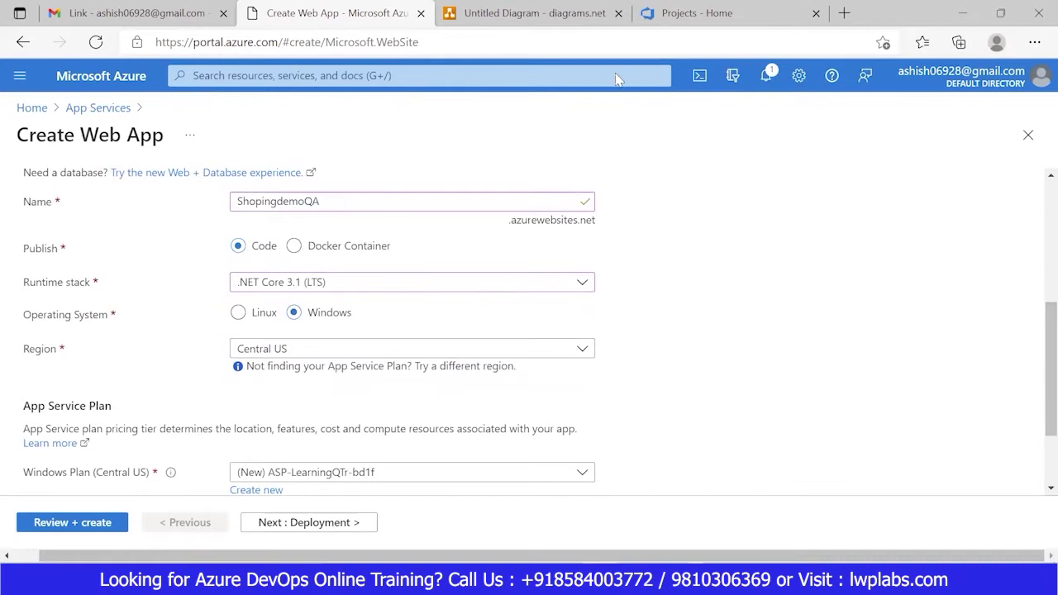
scroll(1031, 321, down, 2)
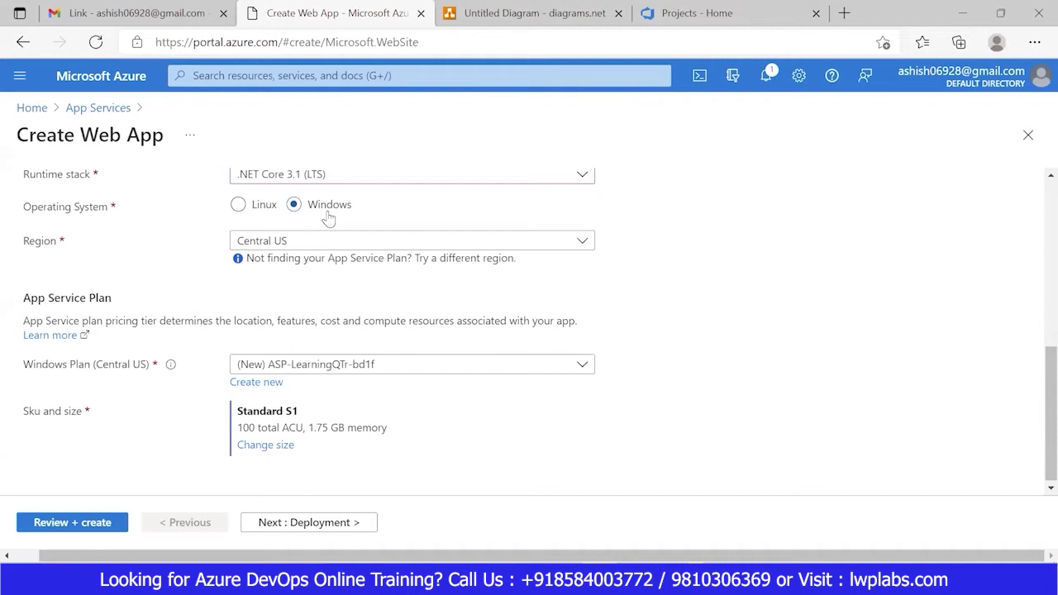
click(329, 241)
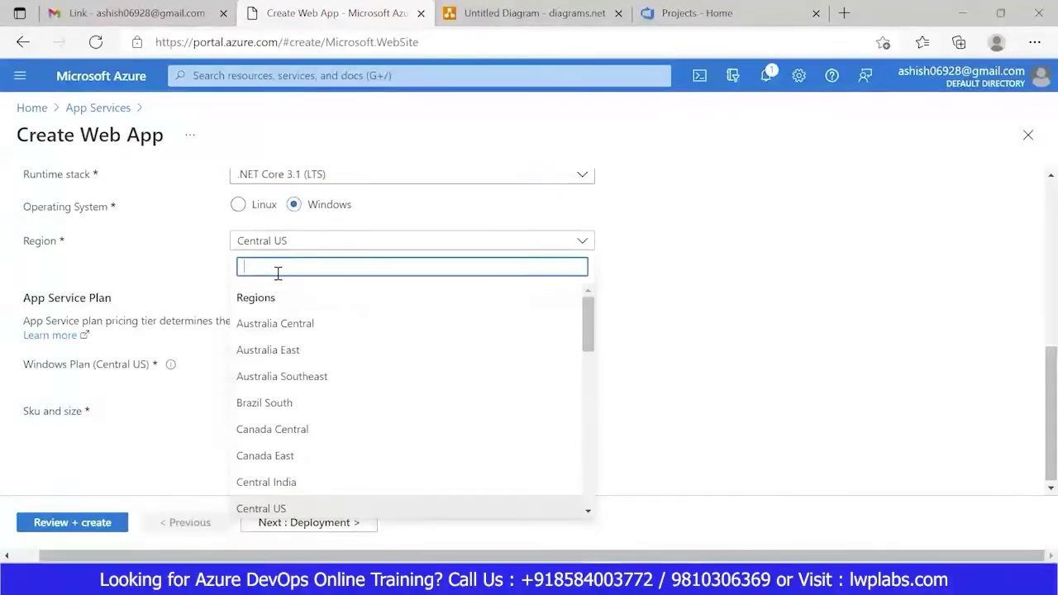
text(Cen)
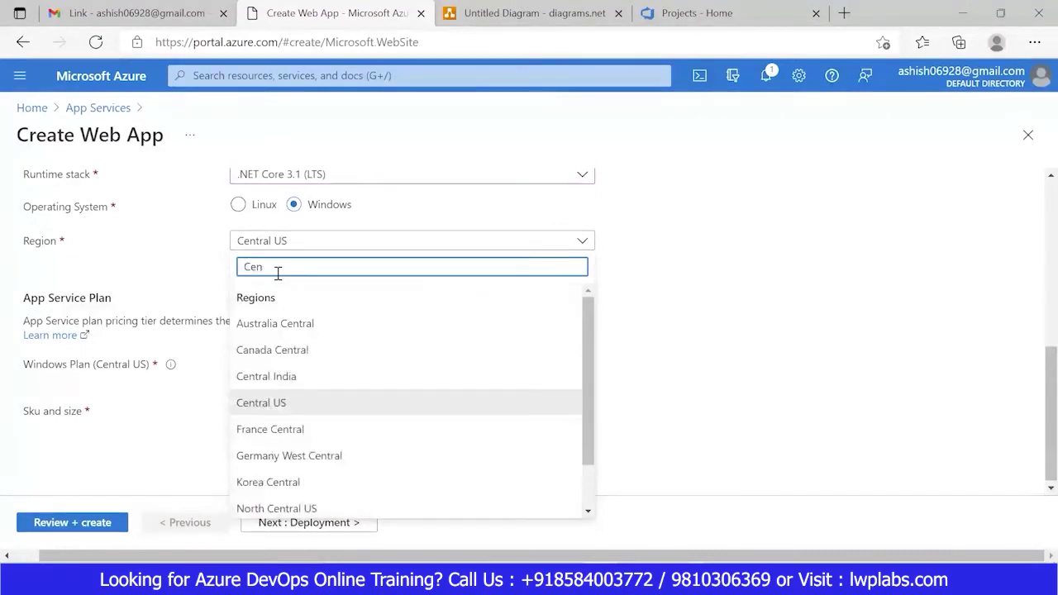
click(248, 377)
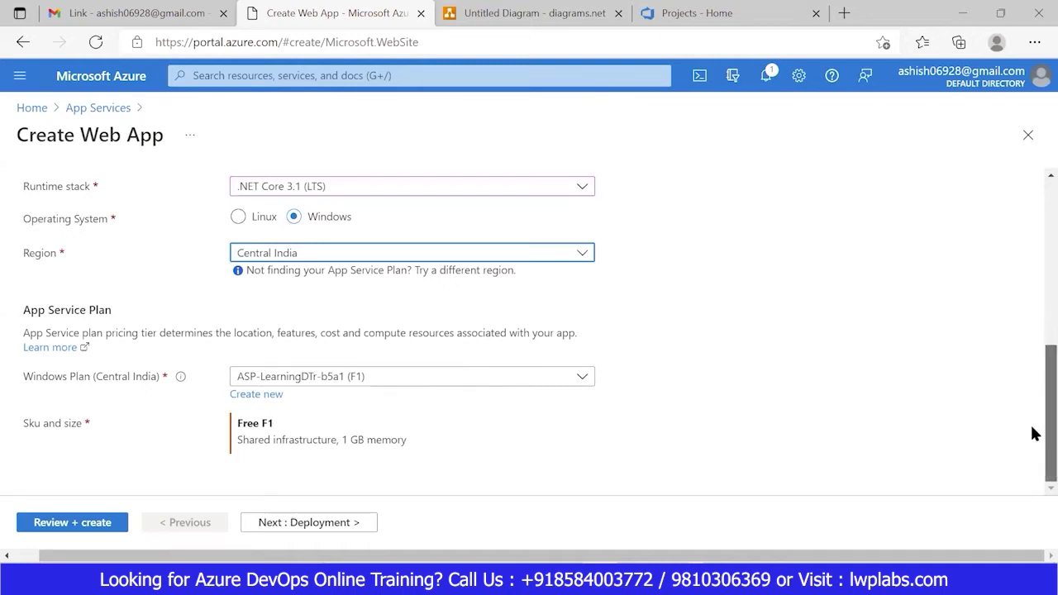
scroll(1033, 421, up, 3)
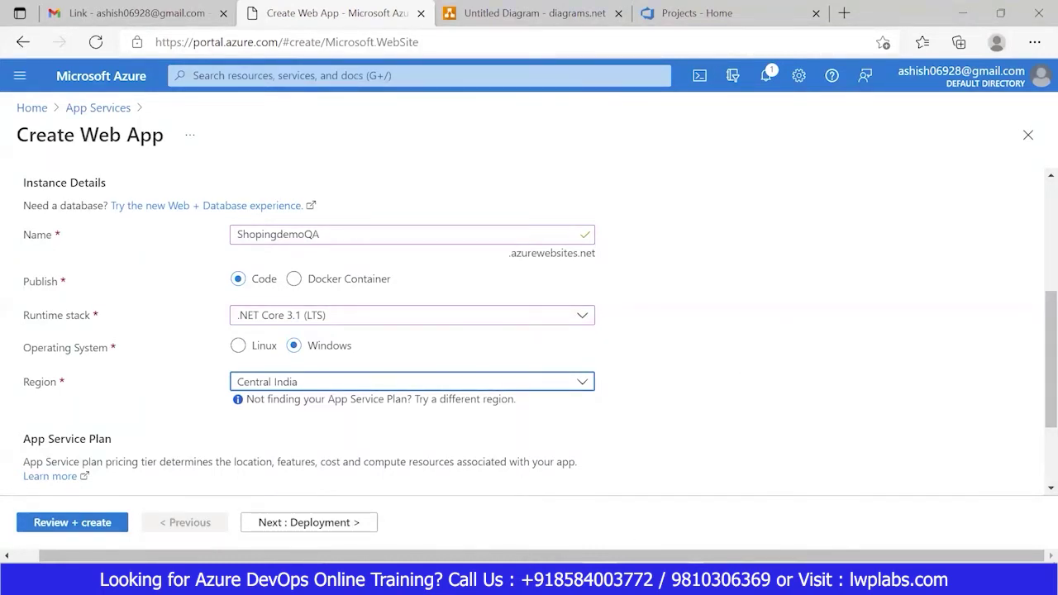
Switch to Paint and start a new blank picture, discarding the existing drawing
click(644, 580)
click(644, 580)
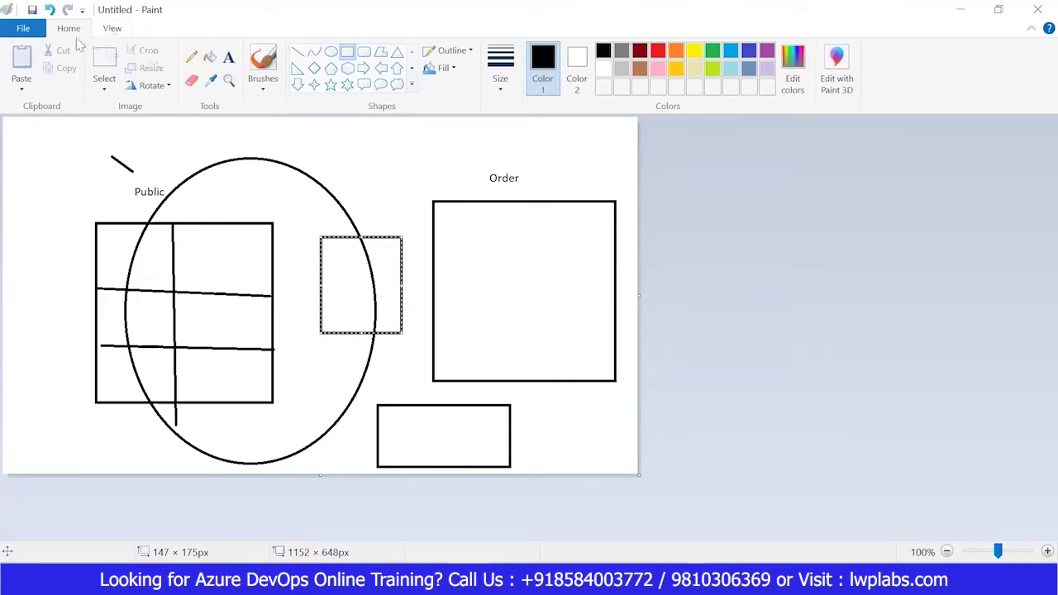
click(24, 29)
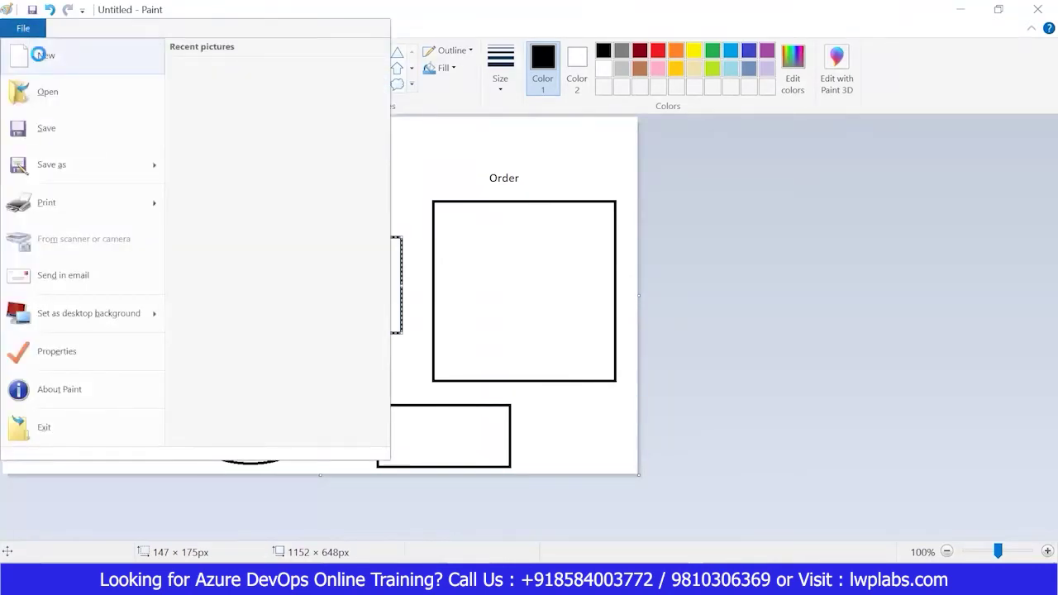
click(39, 57)
click(544, 296)
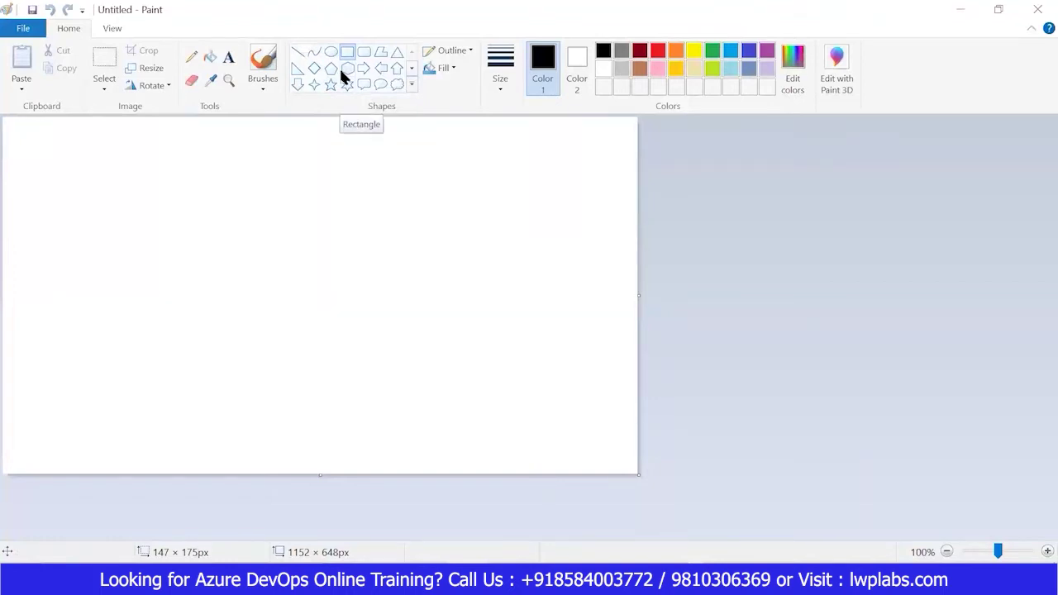
Draw a rectangle about 465 × 410 px in the middle of the canvas and add the label "System" above it
drag(184, 206, 437, 431)
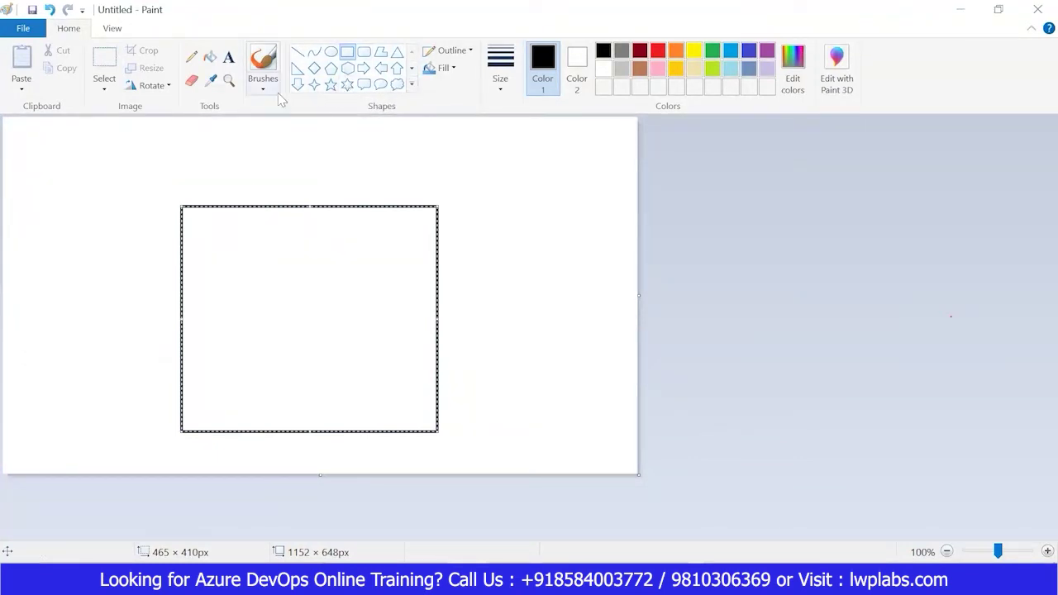
click(229, 57)
click(200, 179)
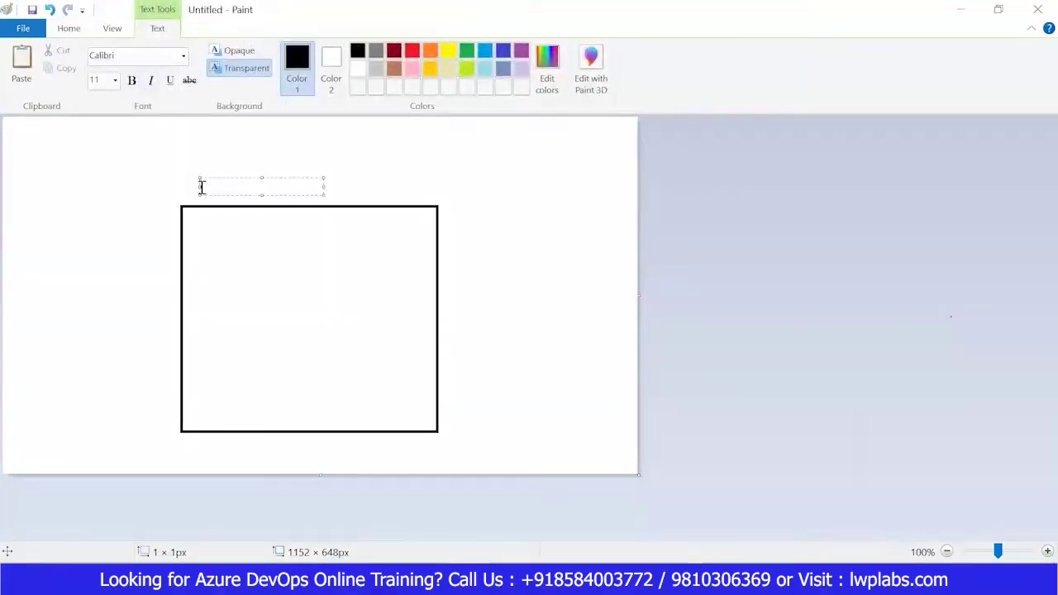
text(System)
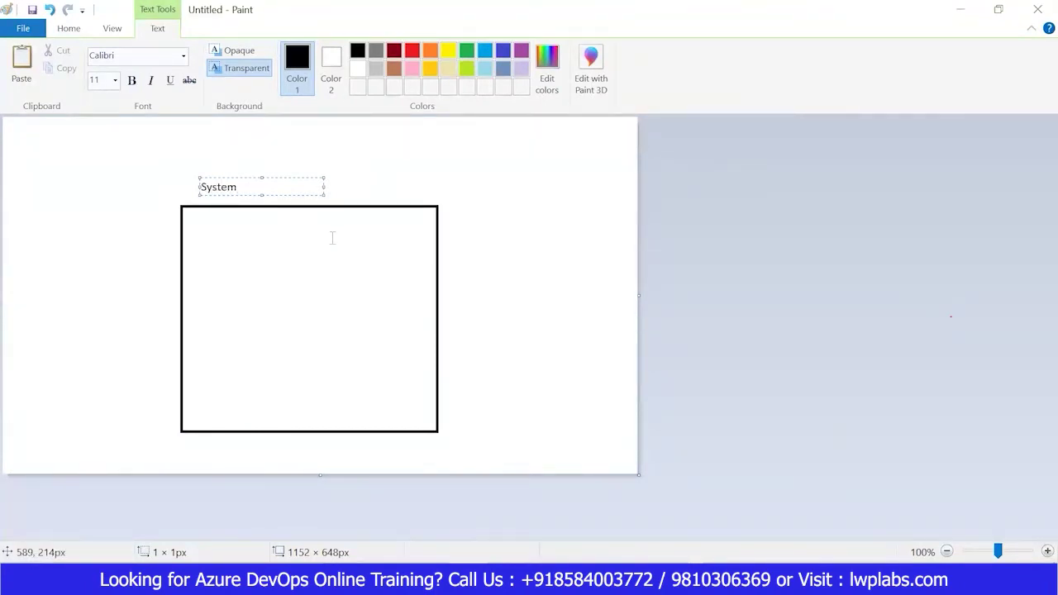
click(66, 30)
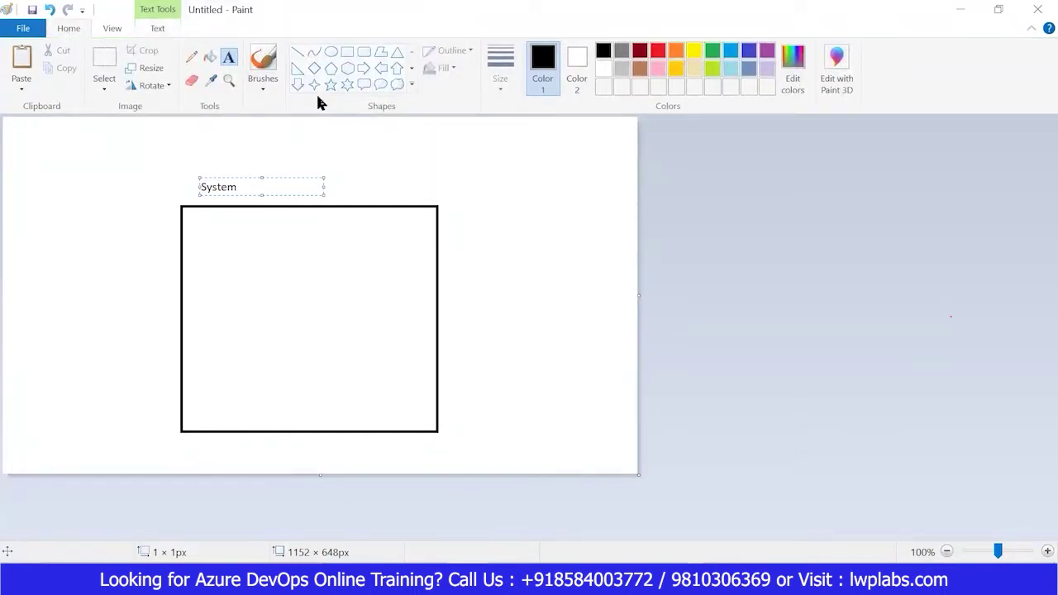
click(347, 52)
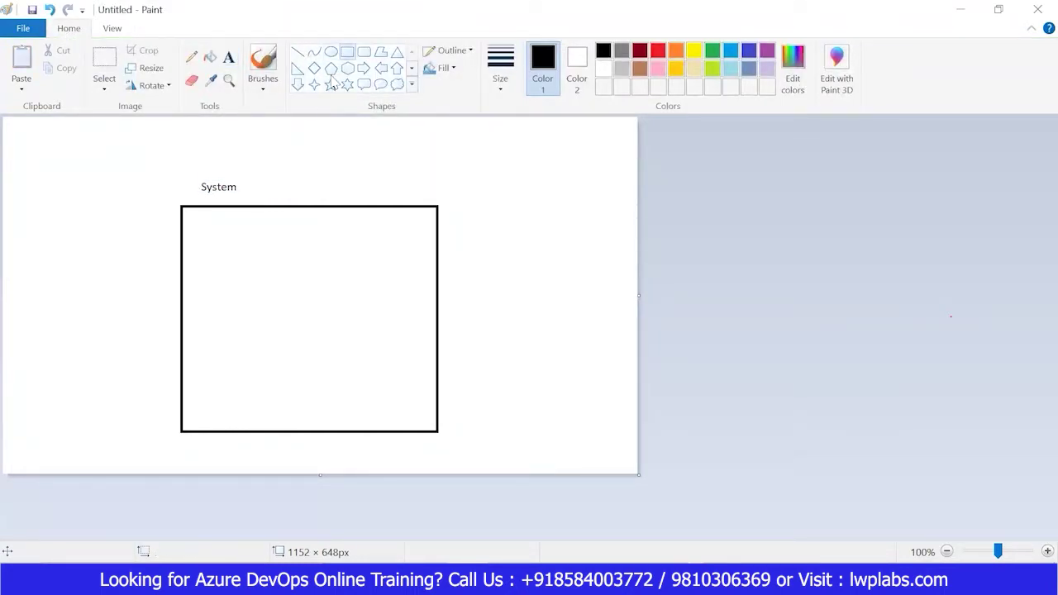
Add the text labels "OS" and "Stack" one below the other inside the rectangle, along its left side
click(229, 58)
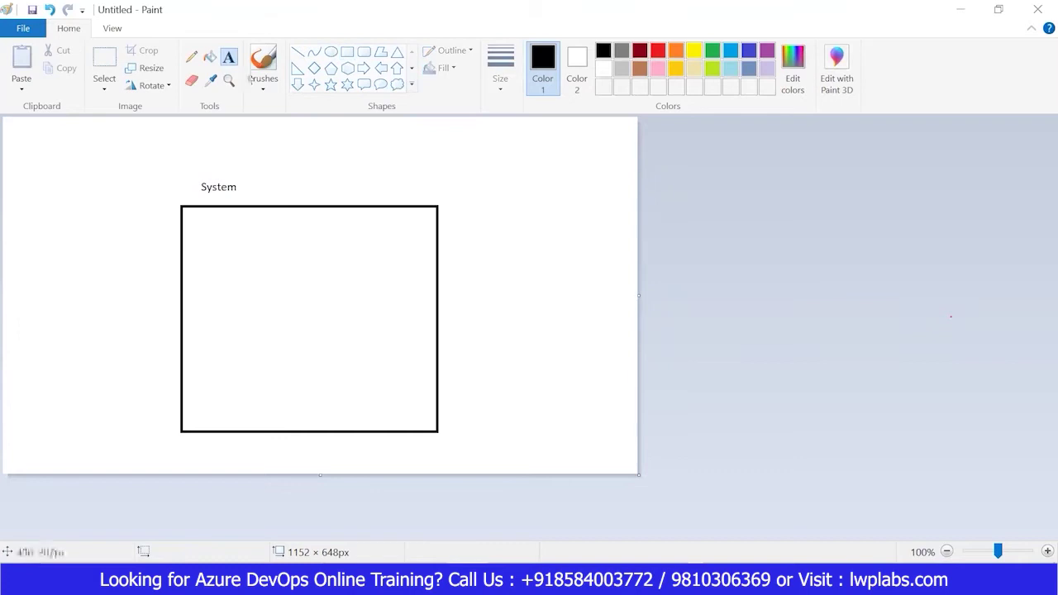
drag(191, 238, 398, 277)
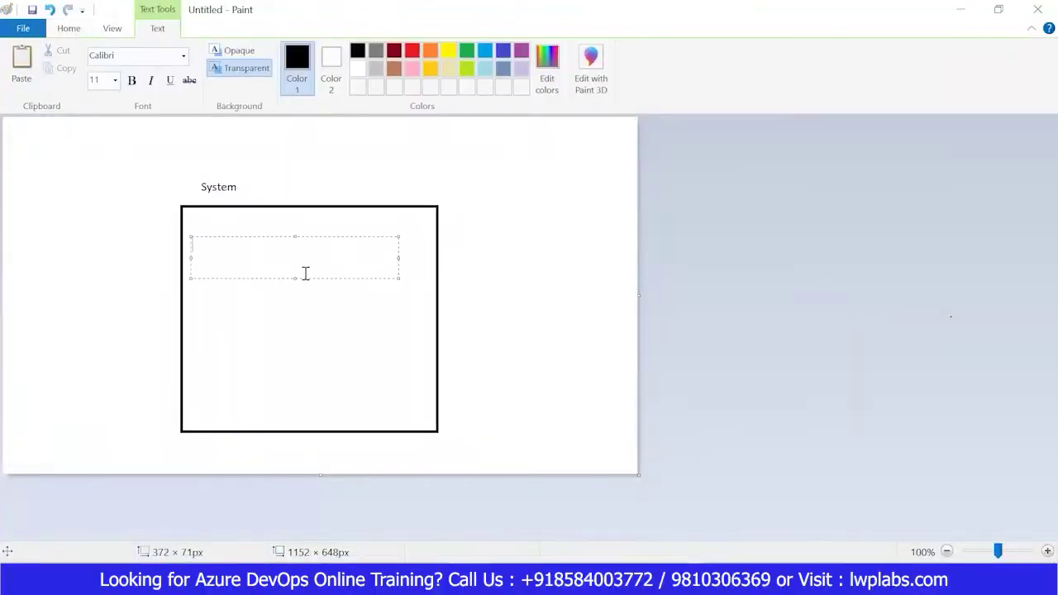
text(OS)
click(276, 324)
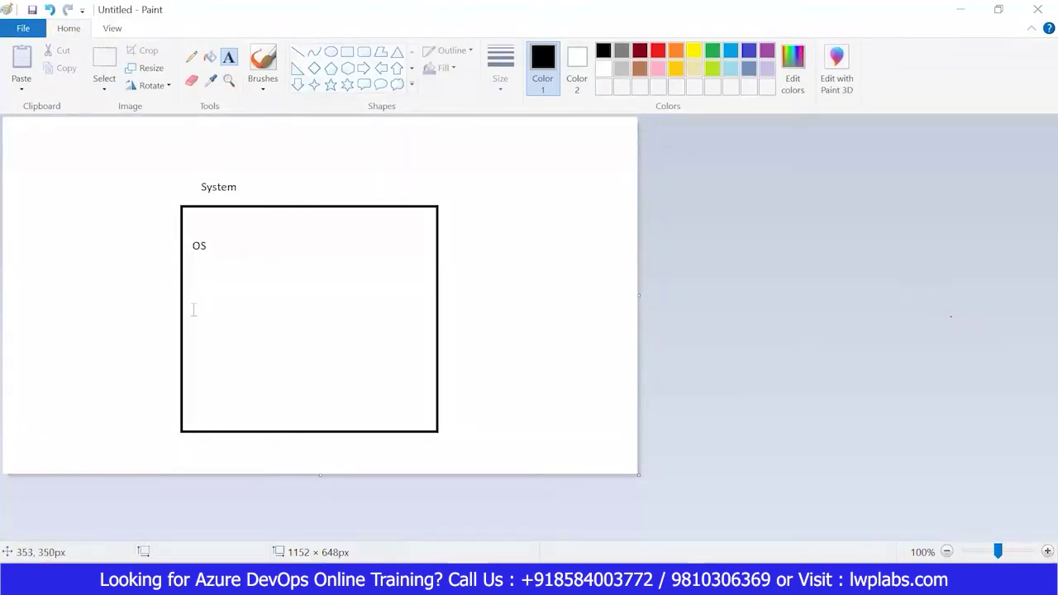
drag(189, 308, 367, 339)
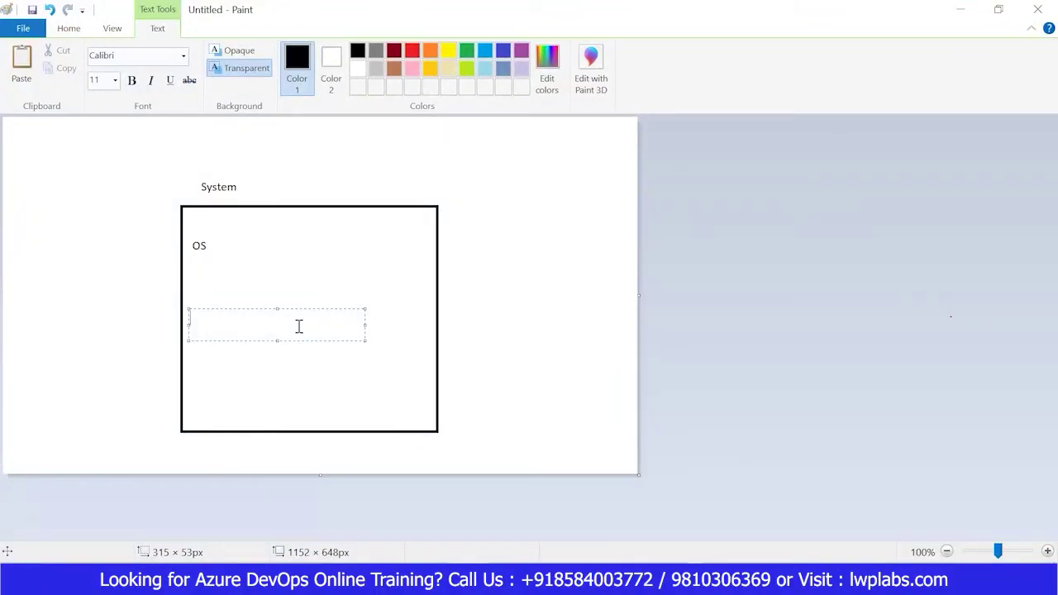
text(Stack)
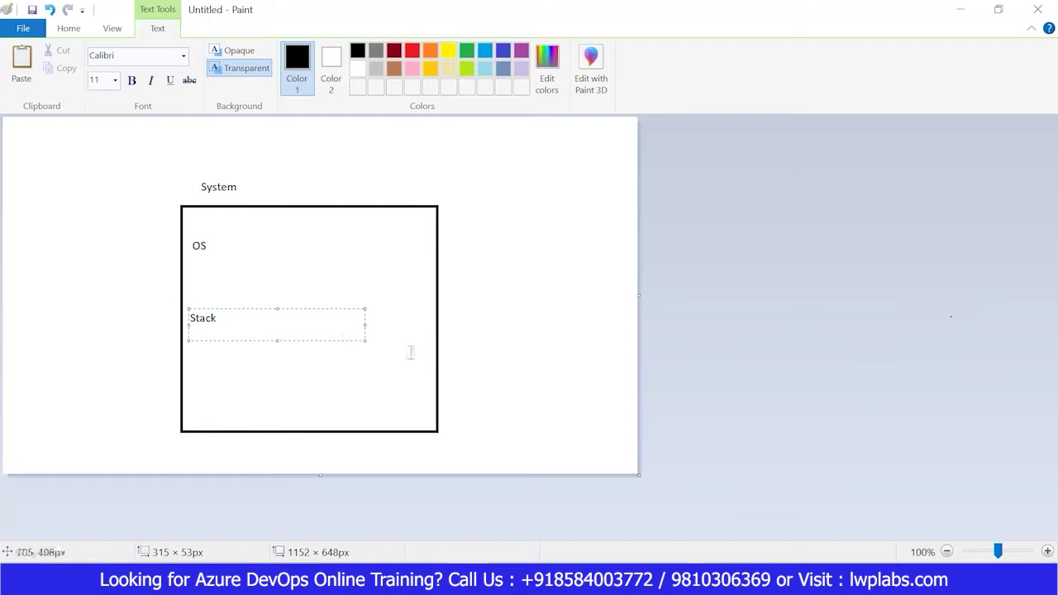
click(292, 411)
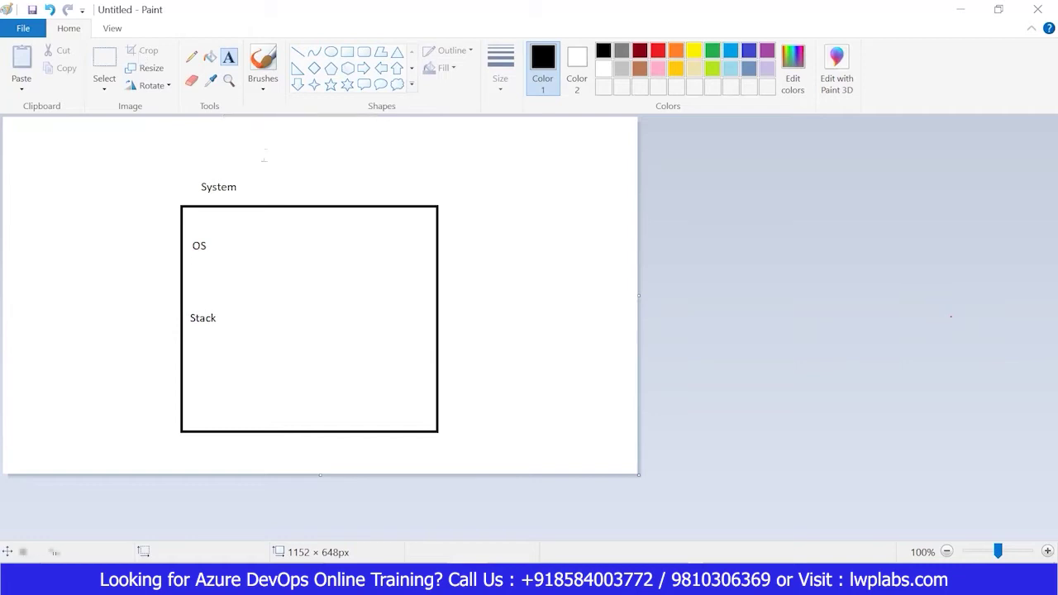
Add the text label "Size" inside the rectangle, below the "Stack" label
drag(193, 366, 406, 411)
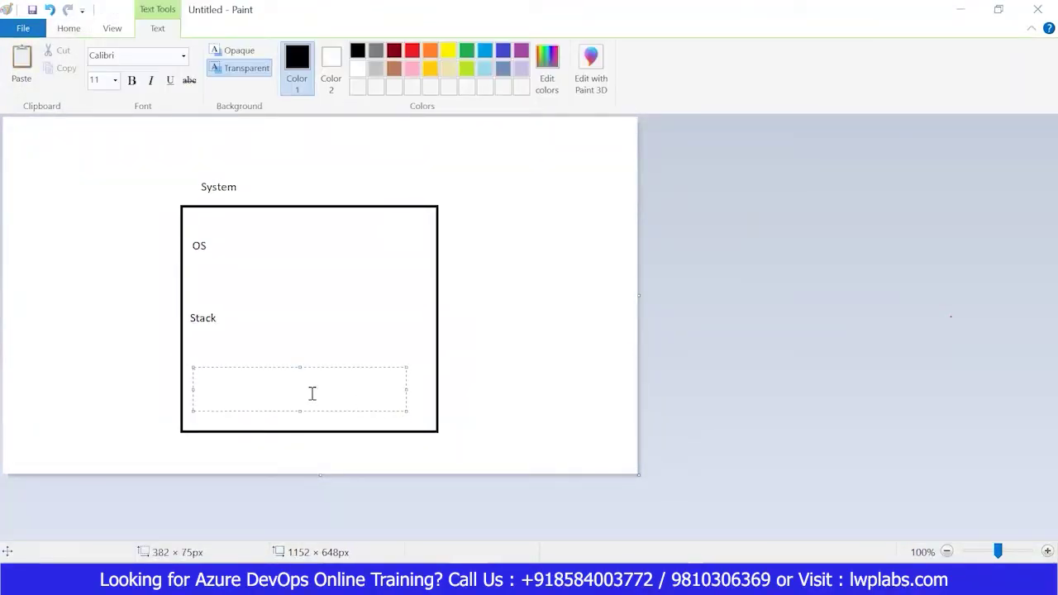
text(Siz)
text(r)
key(BackSpace)
text(e)
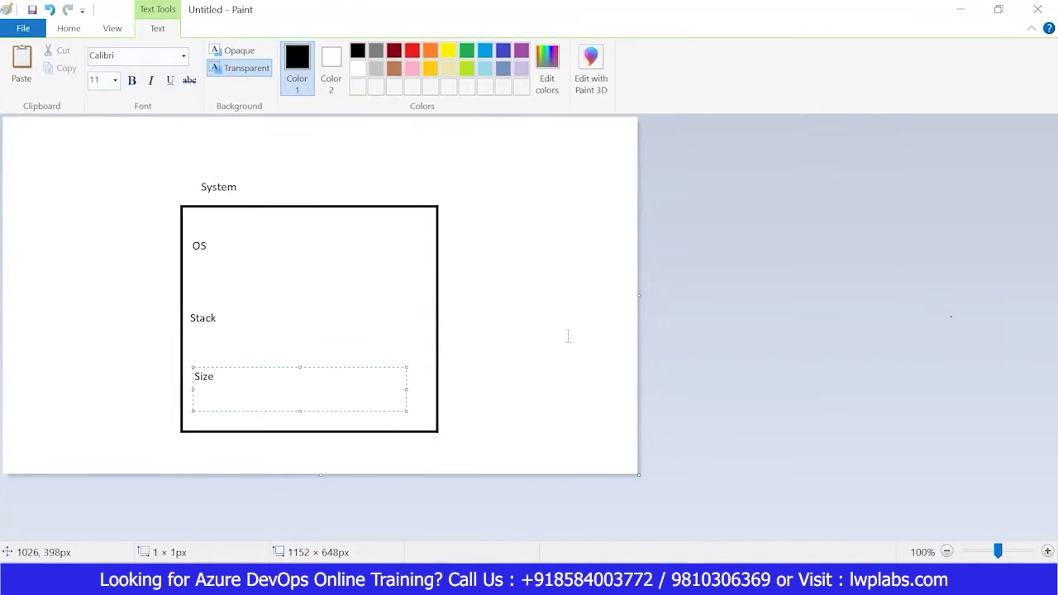
click(568, 336)
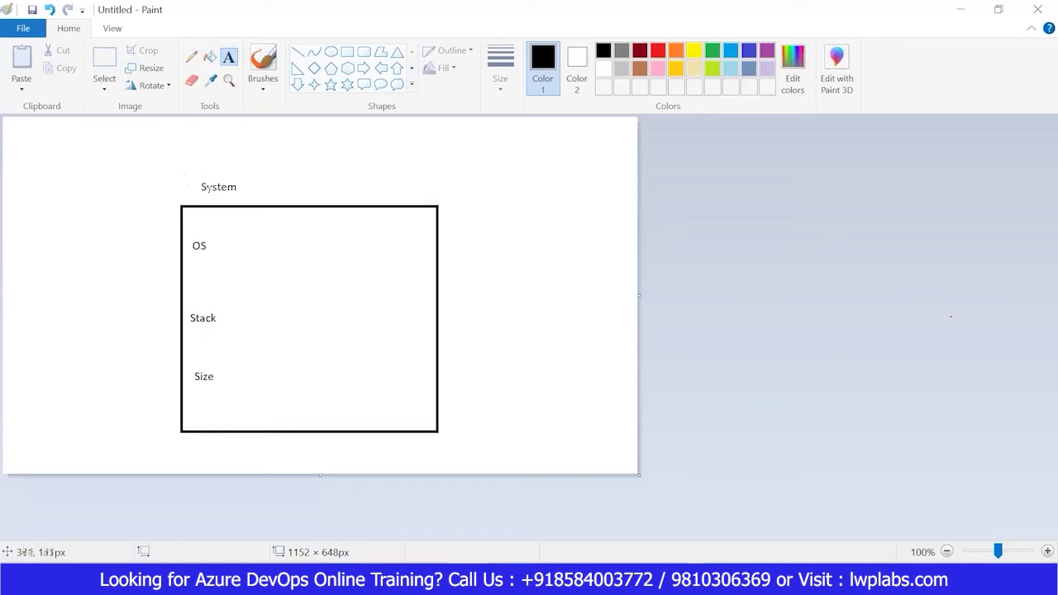
Add the text "Window" above the rectangle, at the start of the "System" label
click(212, 182)
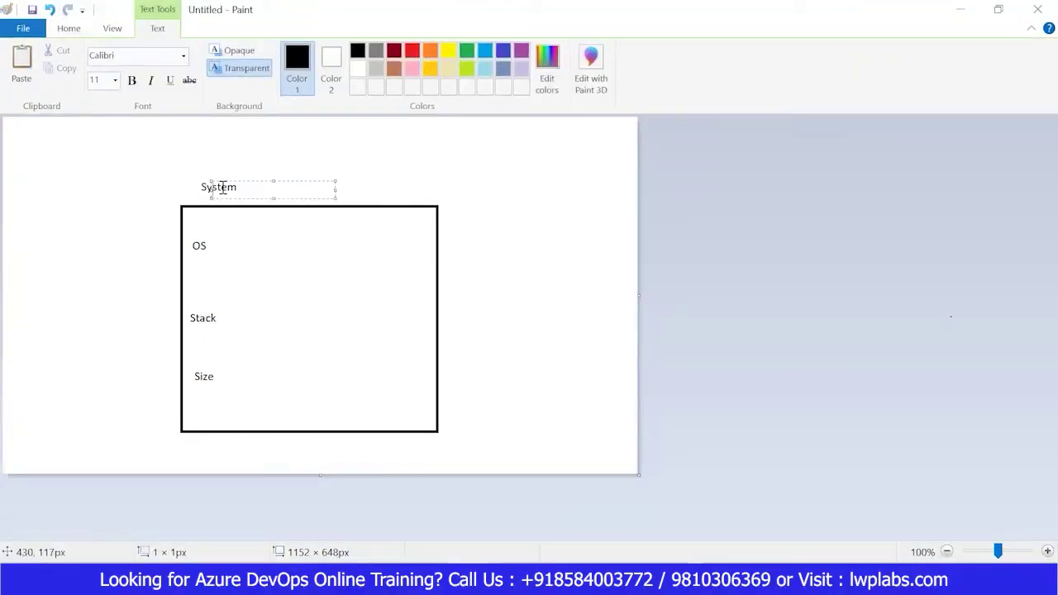
click(185, 187)
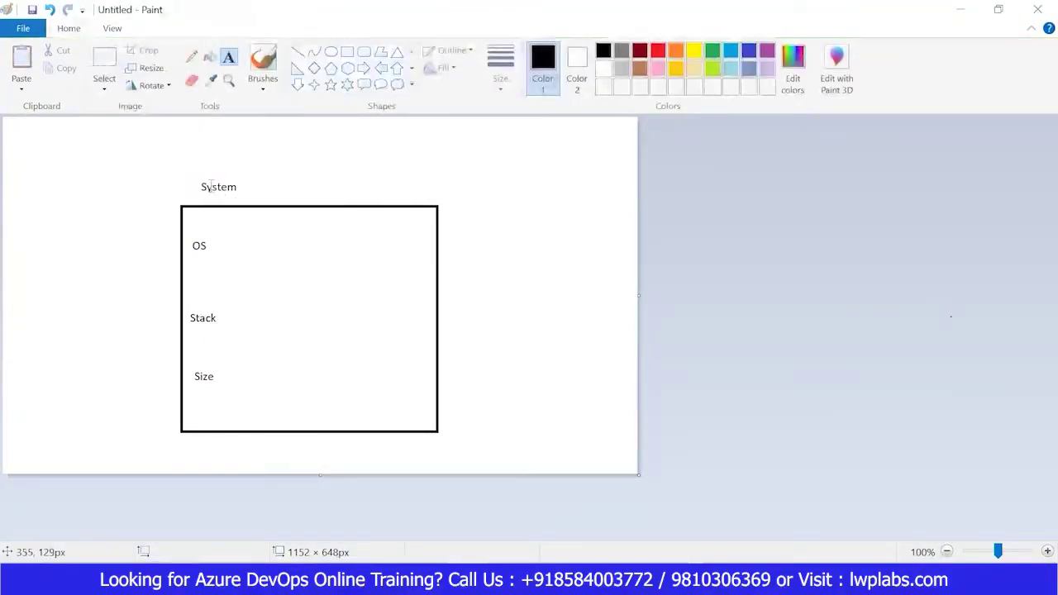
click(172, 191)
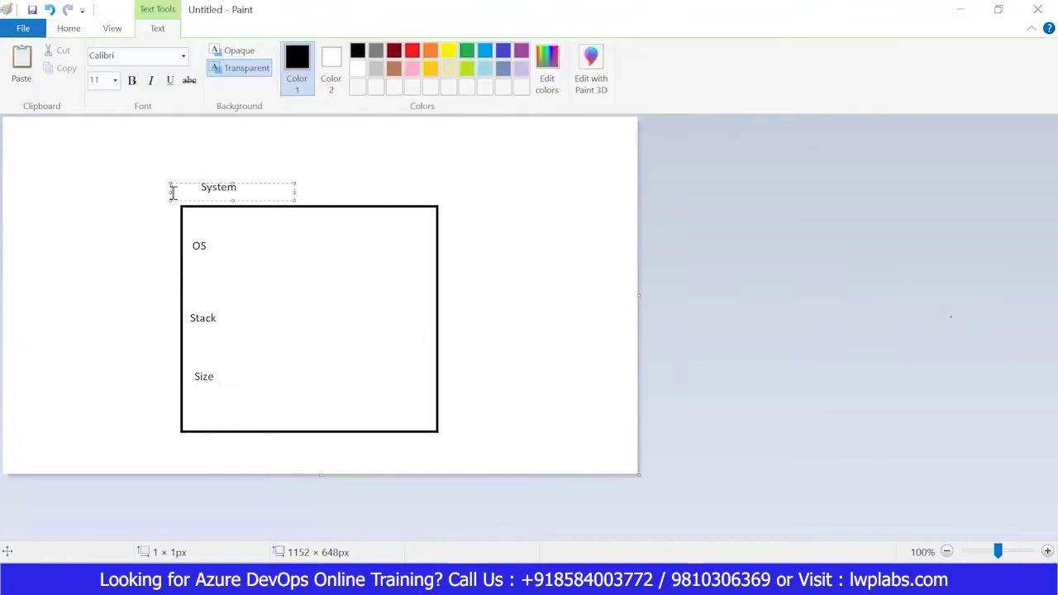
text(Window)
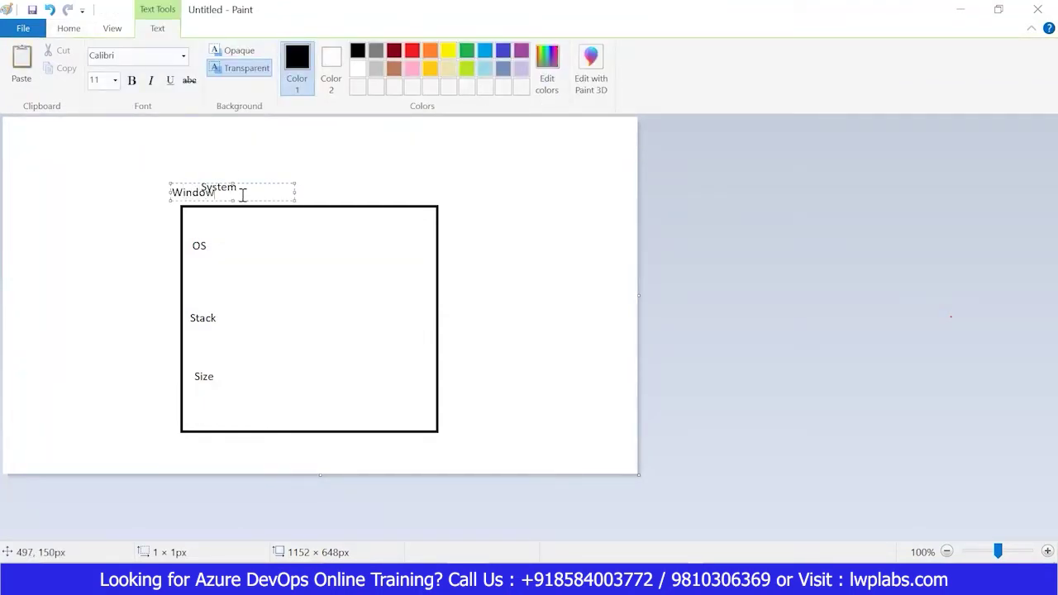
click(356, 171)
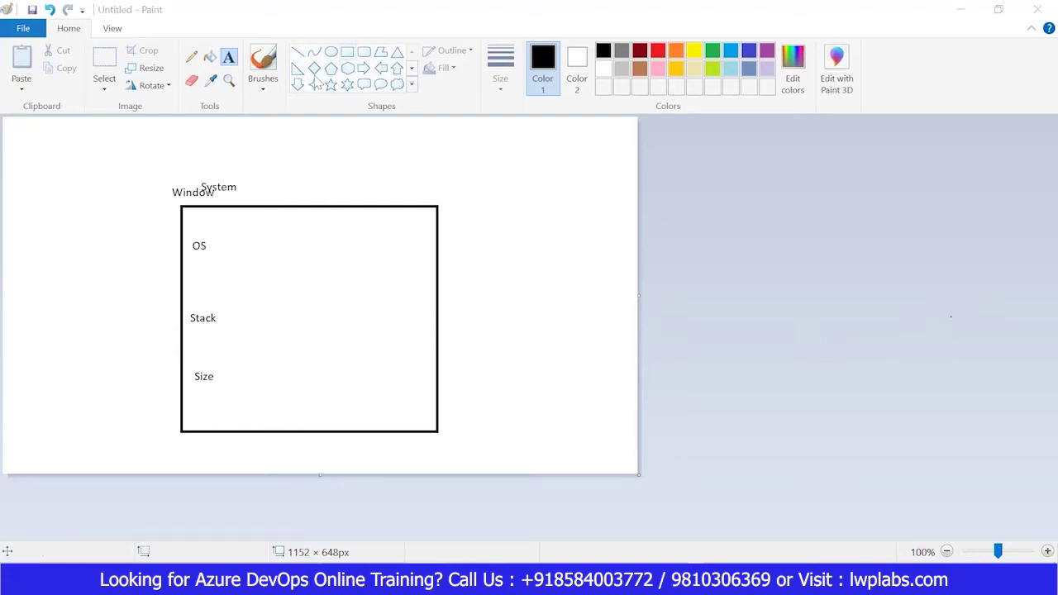
Switch back to the Create Web App page in the browser and go to the App Service Plan section
drag(116, 154, 549, 454)
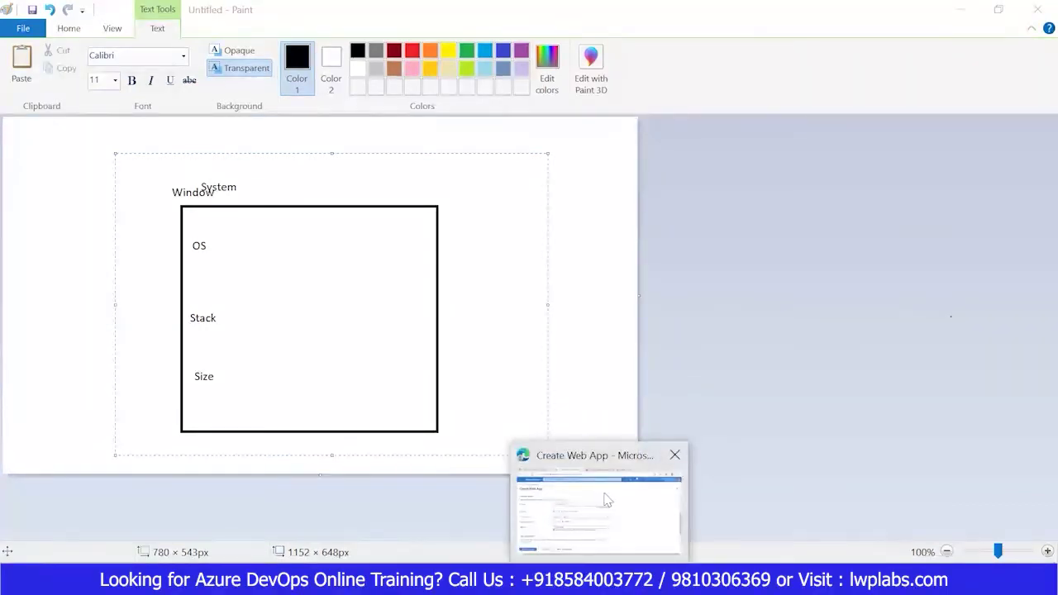
click(607, 501)
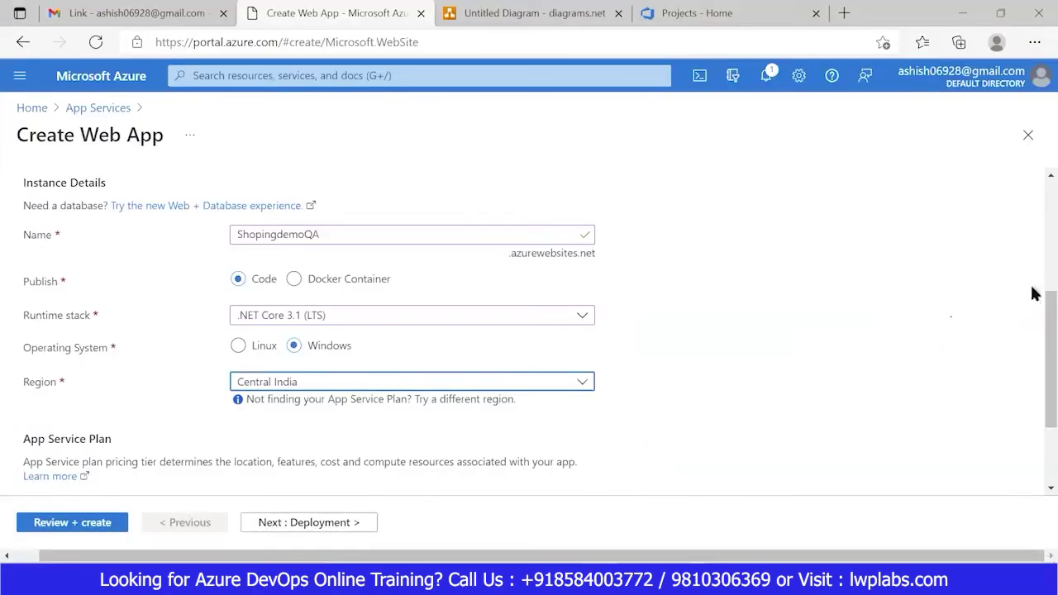
scroll(1033, 319, down, 1)
scroll(1032, 335, down, 3)
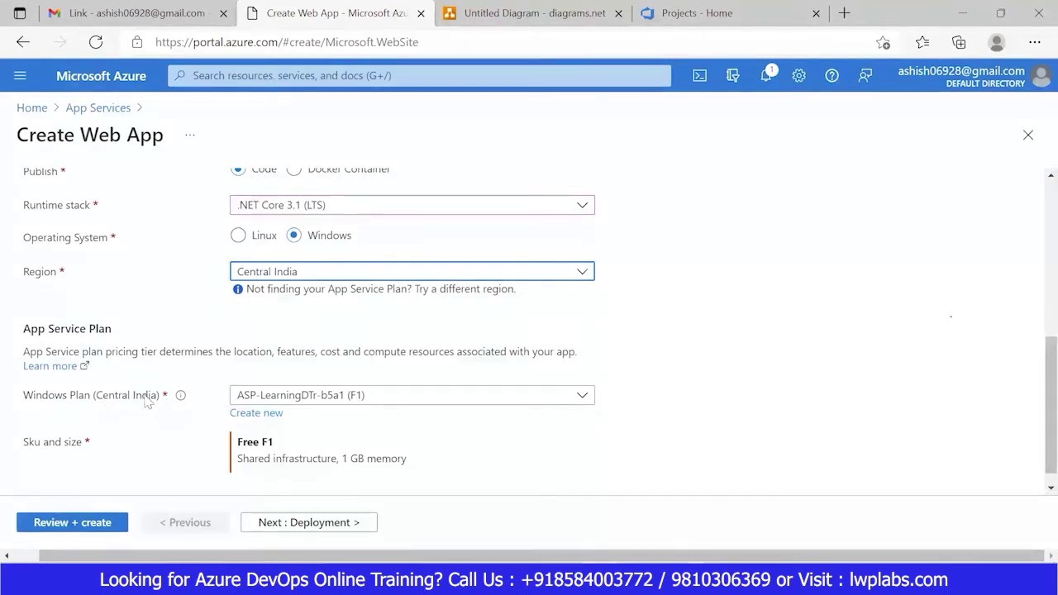
Select the existing ASP-LearningDTr-b5a1 (F1) plan as the web app's Windows plan
click(260, 415)
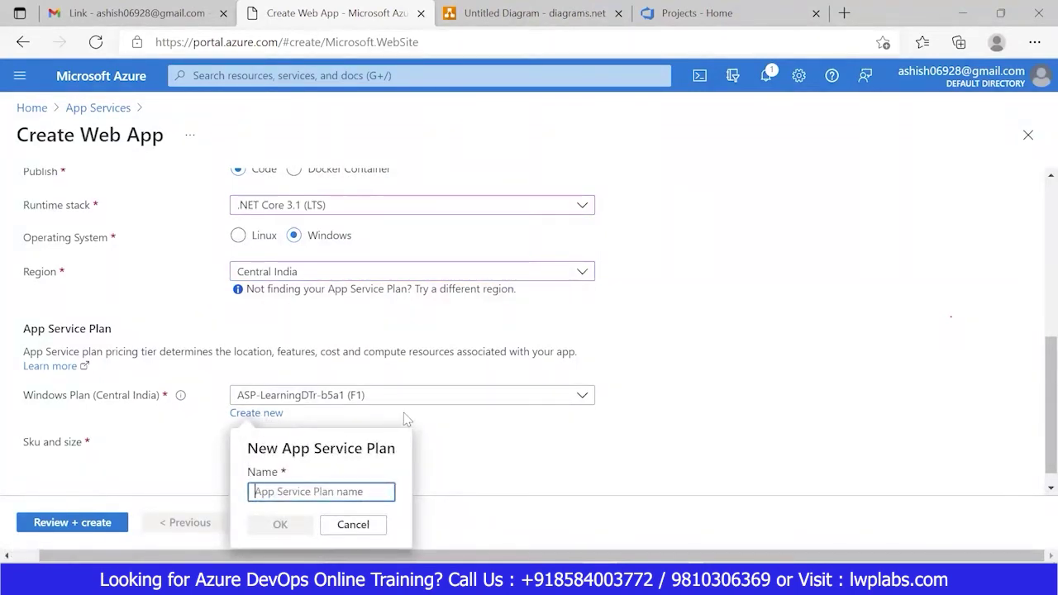
click(428, 420)
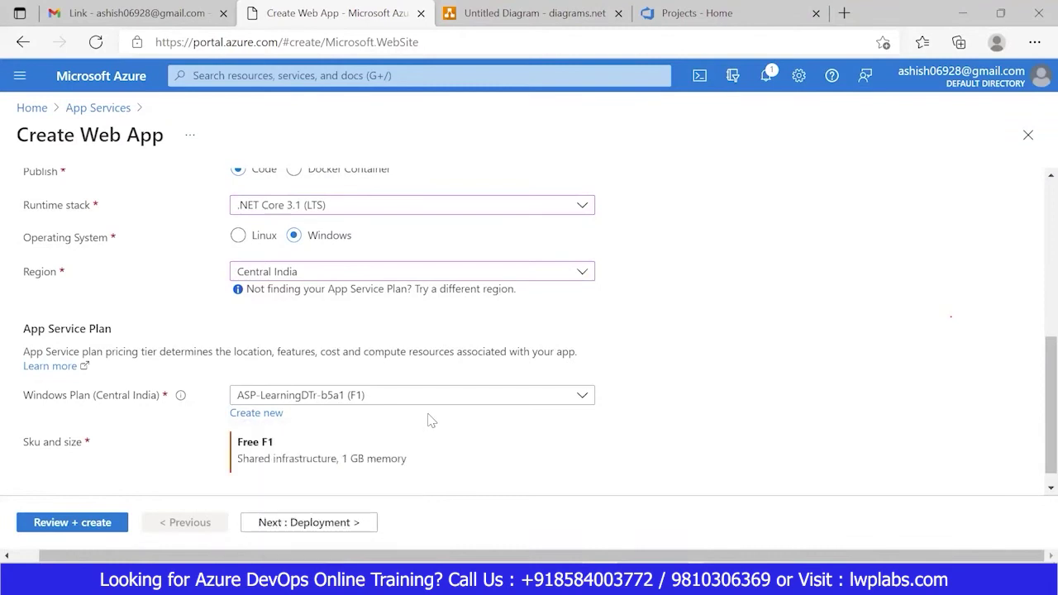
click(534, 398)
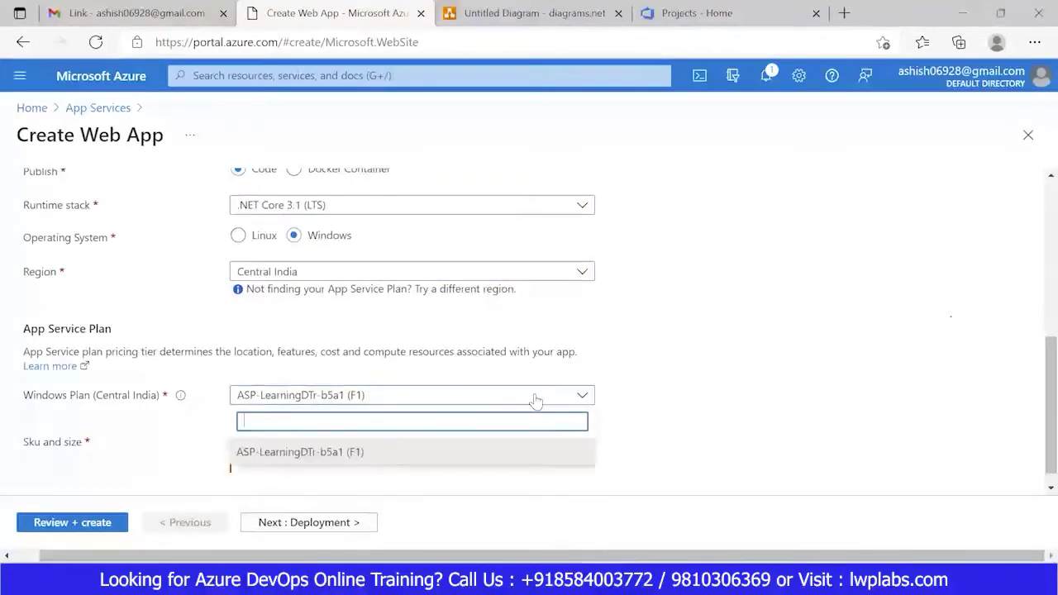
click(339, 455)
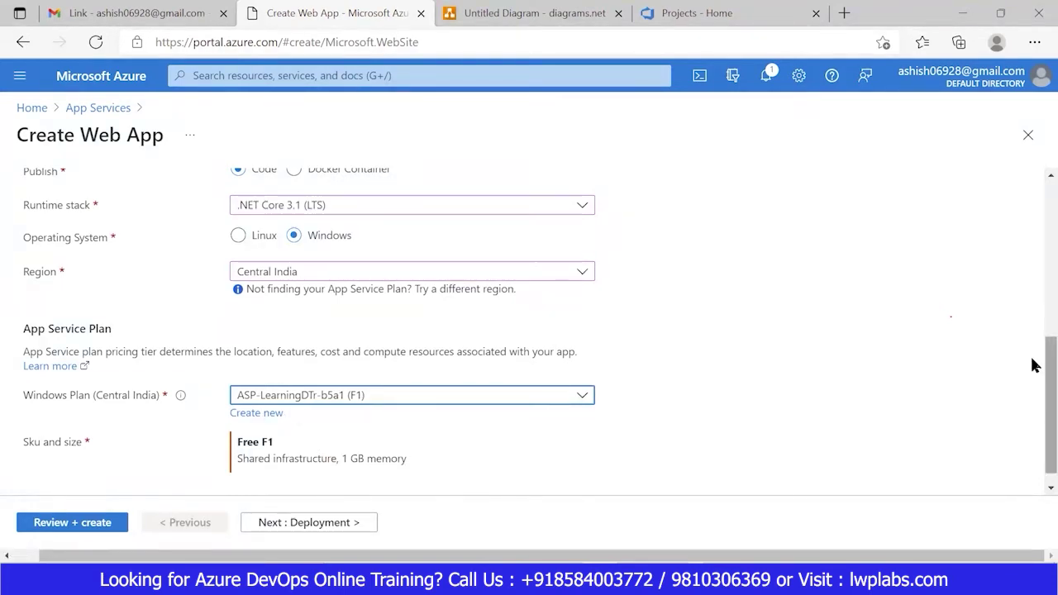
scroll(1032, 397, down, 1)
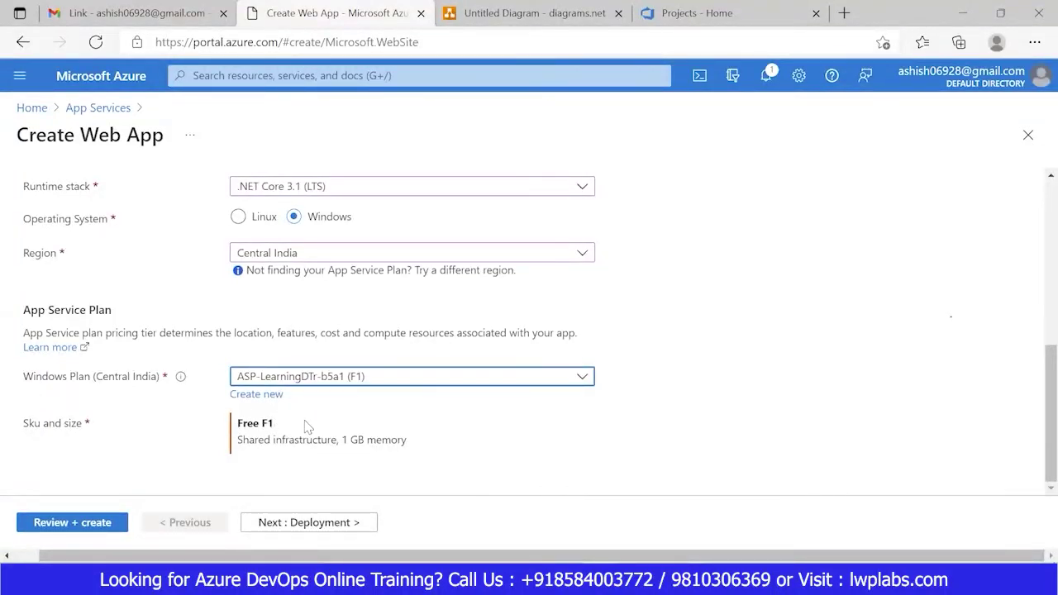
click(388, 379)
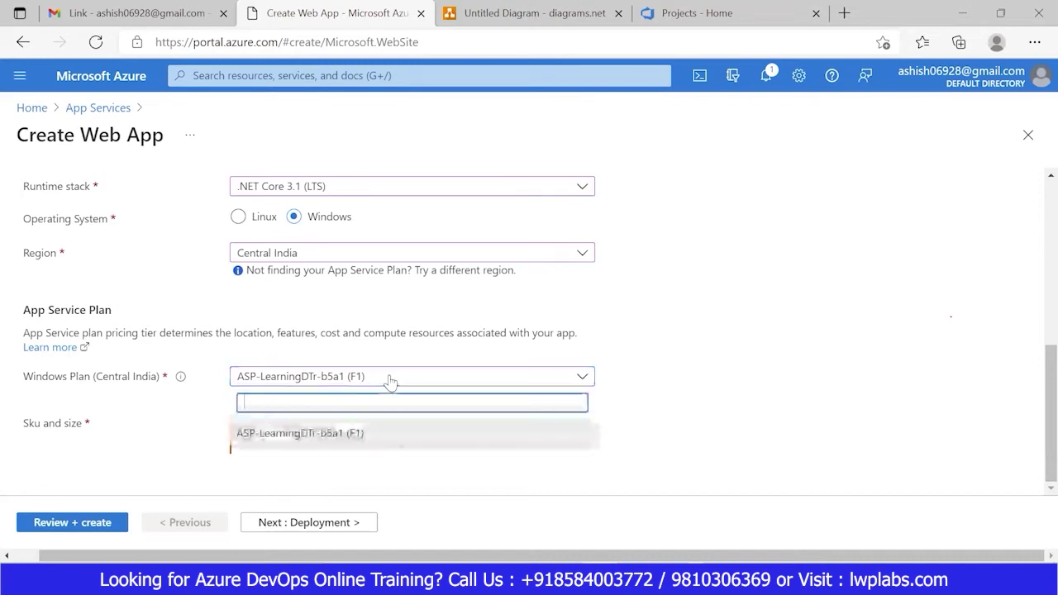
click(316, 431)
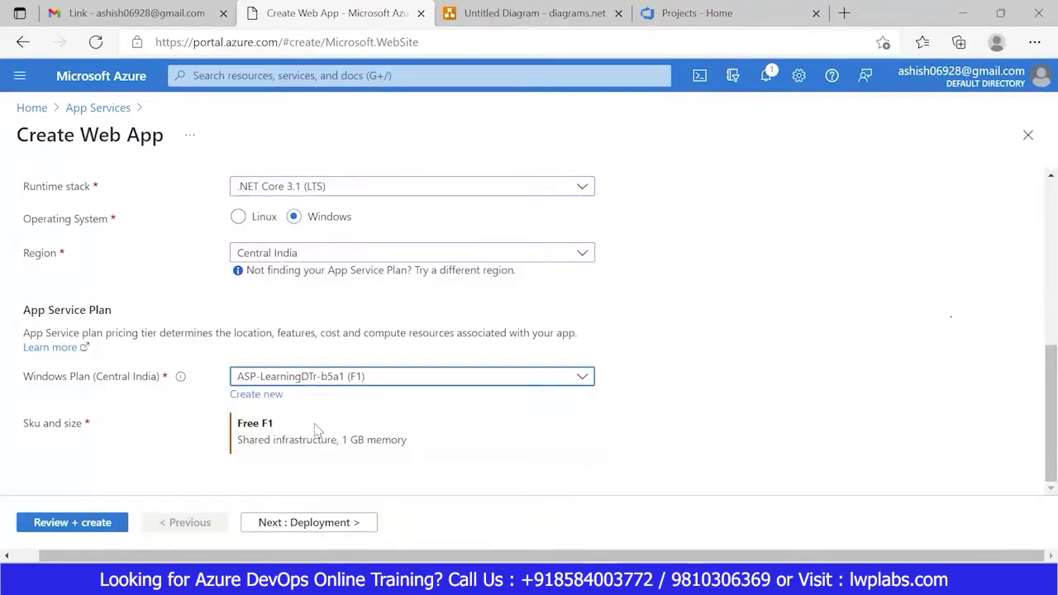
Create a new App Service plan named DevTest for the web app
click(263, 395)
click(291, 472)
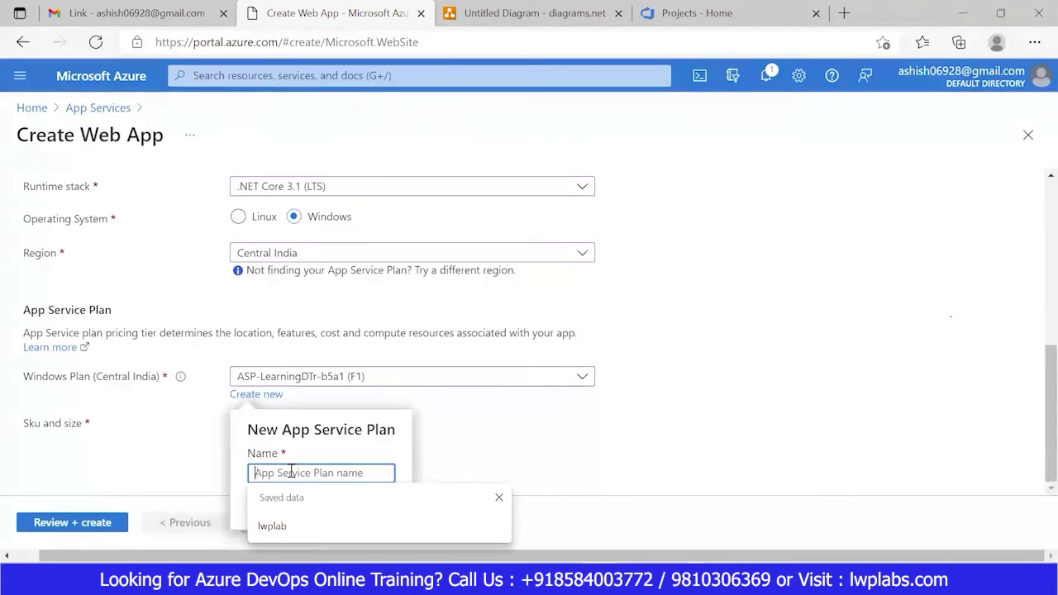
text(Dev)
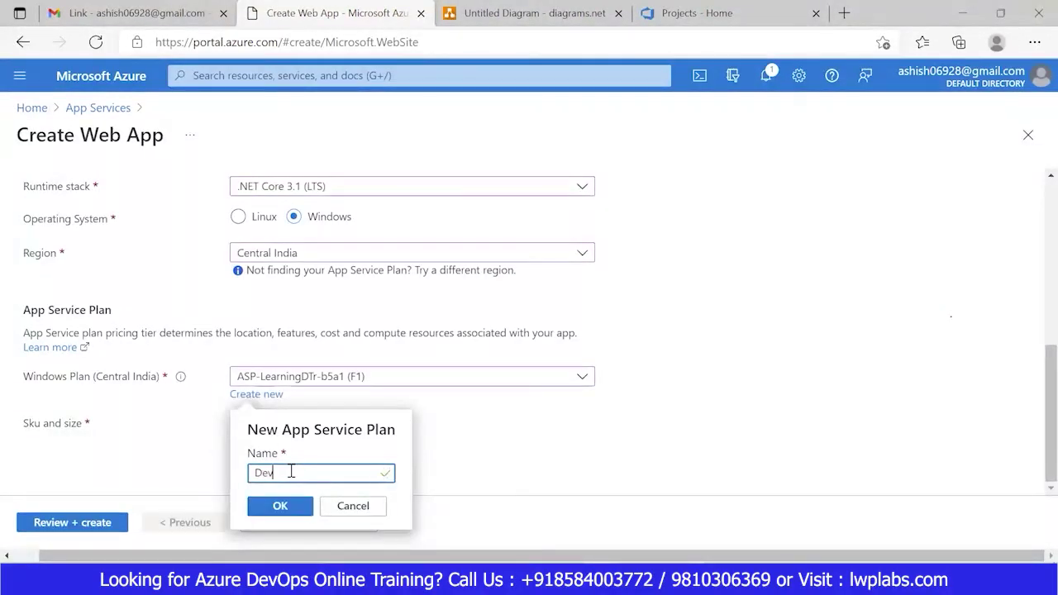
text(Test)
click(281, 506)
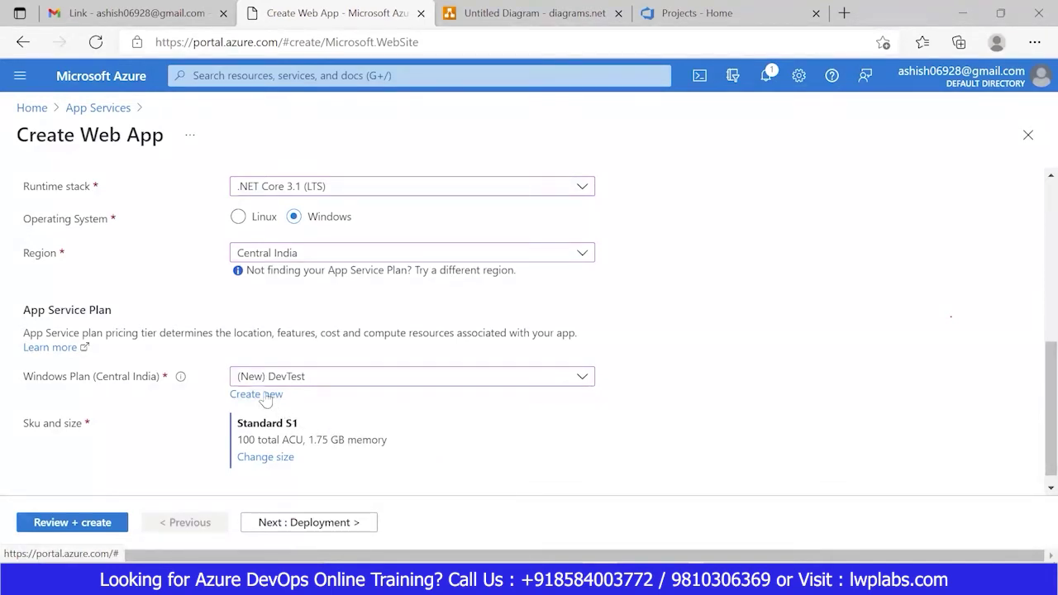
Open the size options of the DevTest plan and select the free F1 tier among the Dev / Test workloads
click(267, 460)
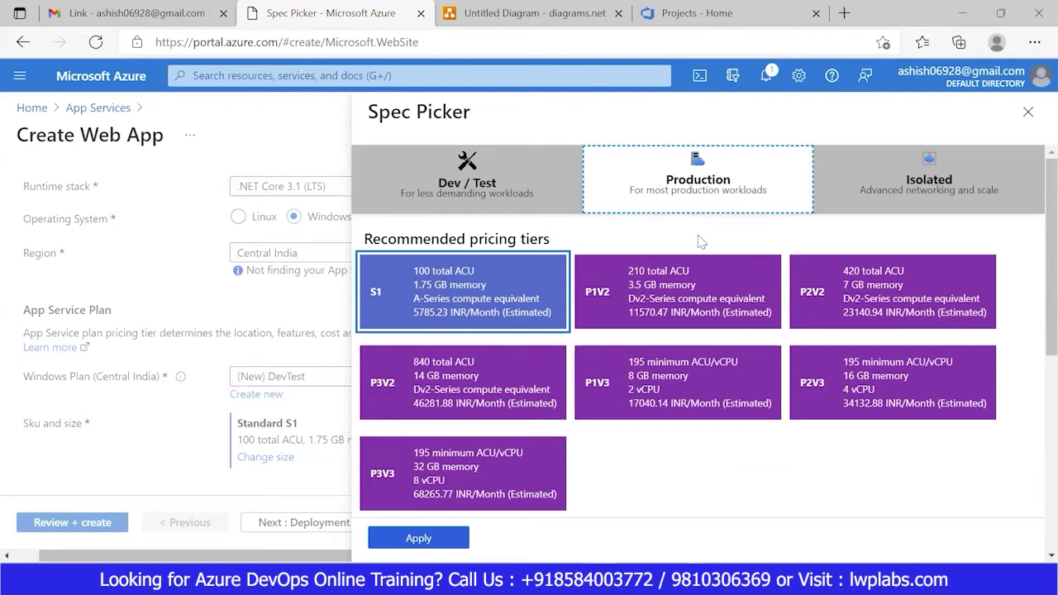
click(507, 189)
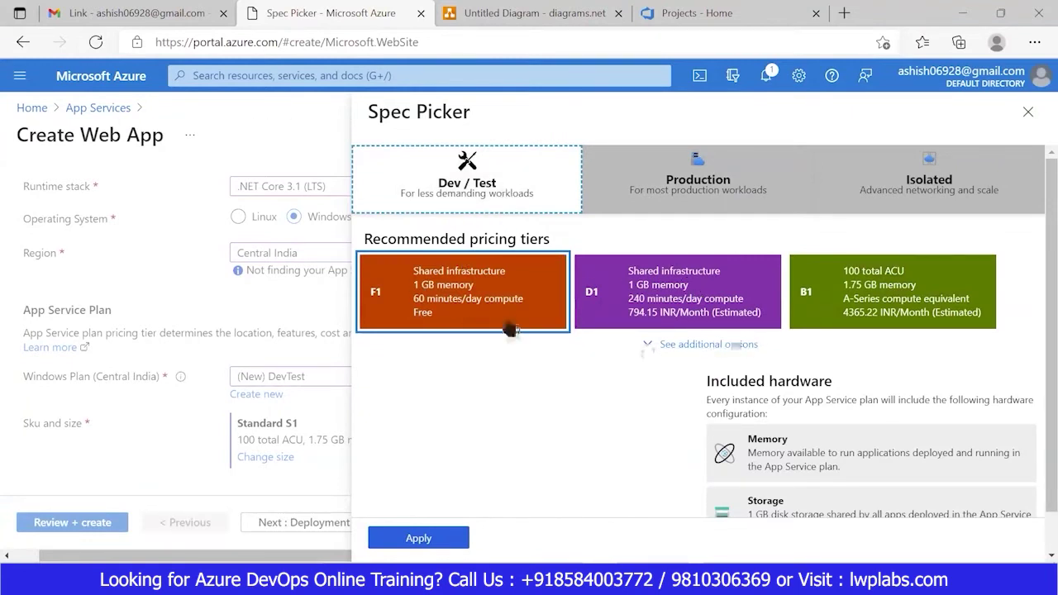
click(478, 315)
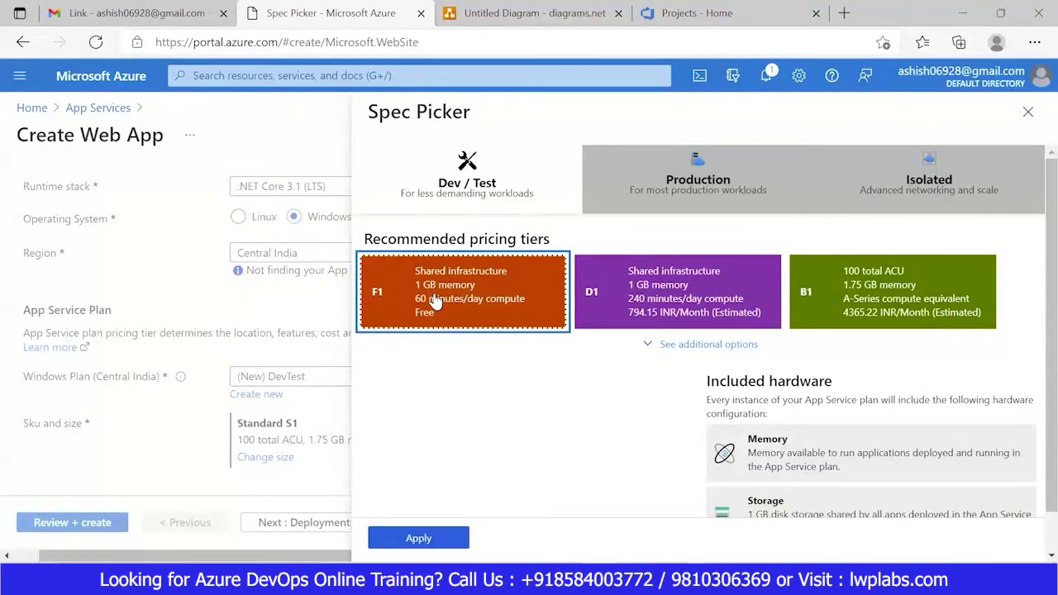
Examine the D1 and B1 tiers, the additional Dev / Test pricing tiers, and the features and hardware included with B1
click(671, 298)
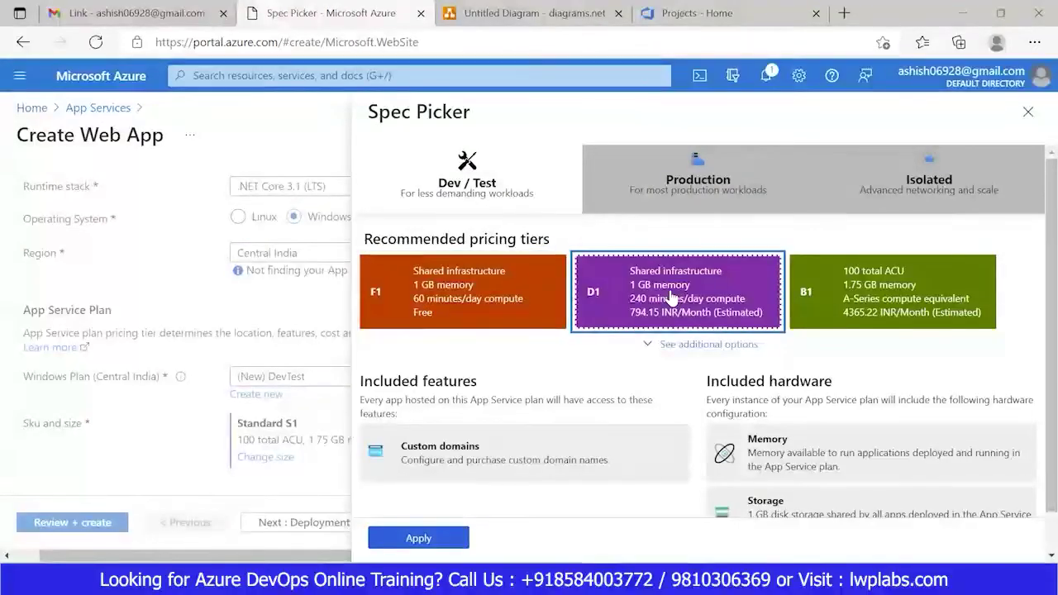
click(650, 345)
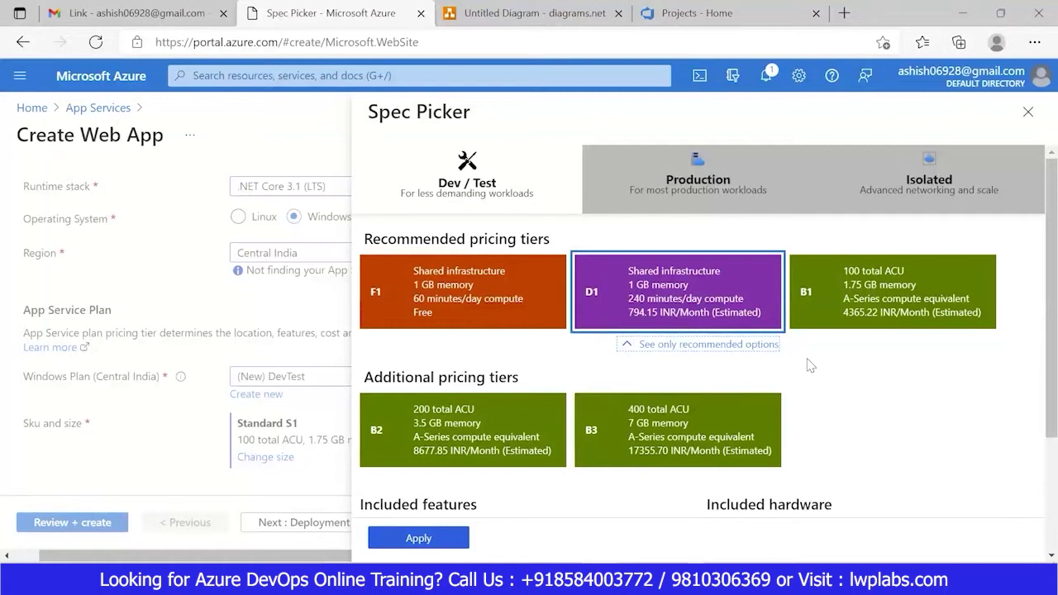
click(897, 307)
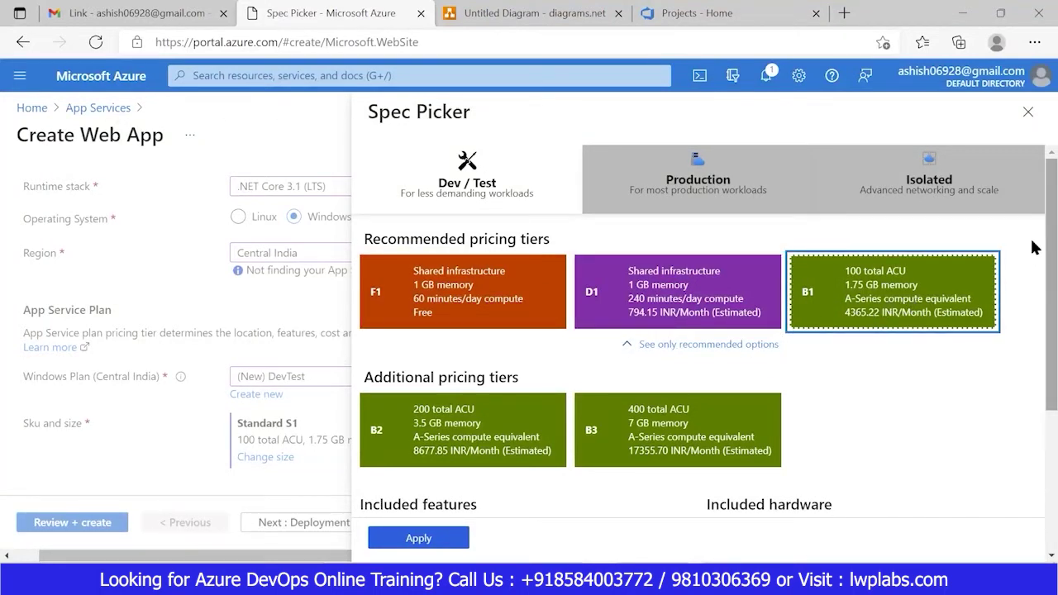
scroll(1033, 248, down, 2)
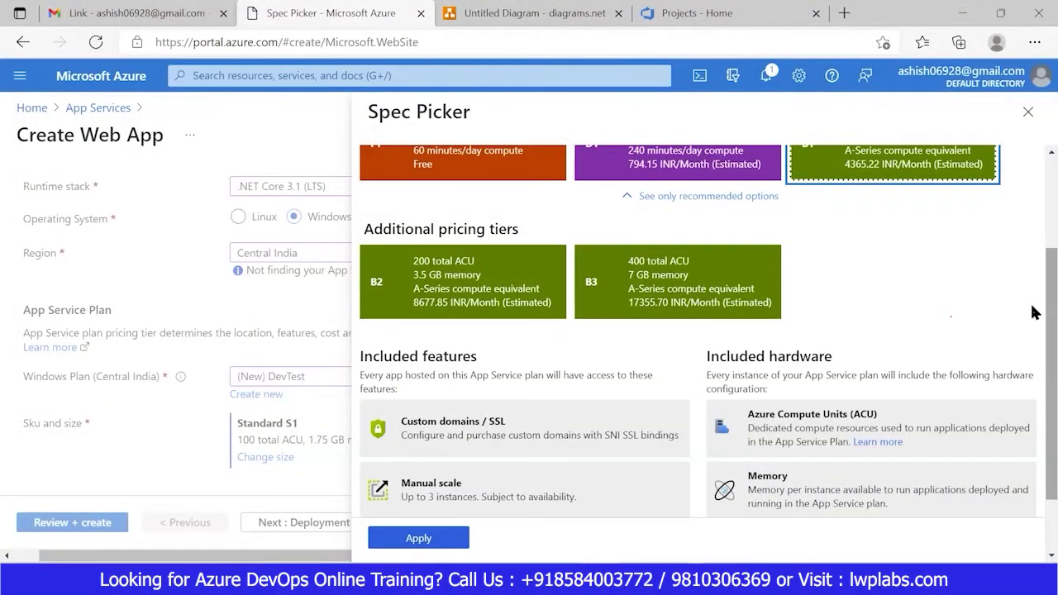
scroll(1034, 297, up, 1)
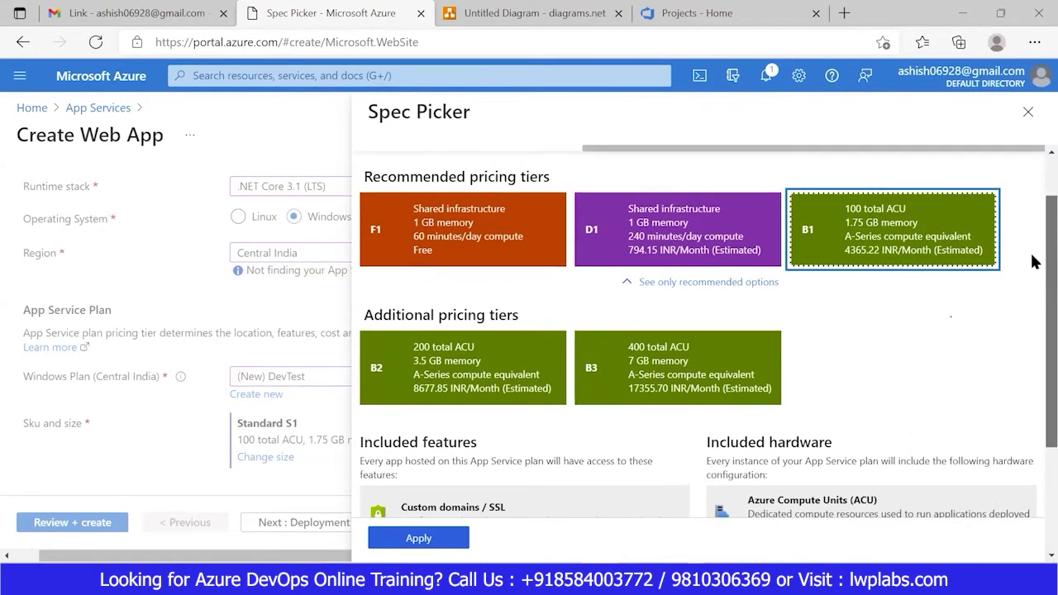
scroll(1032, 319, down, 2)
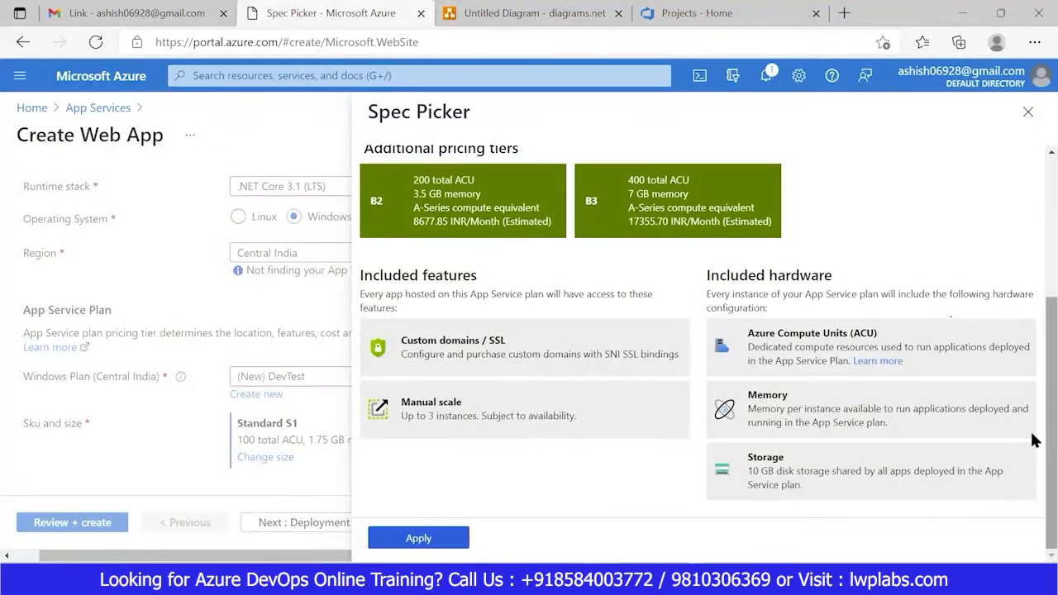
scroll(1033, 413, up, 3)
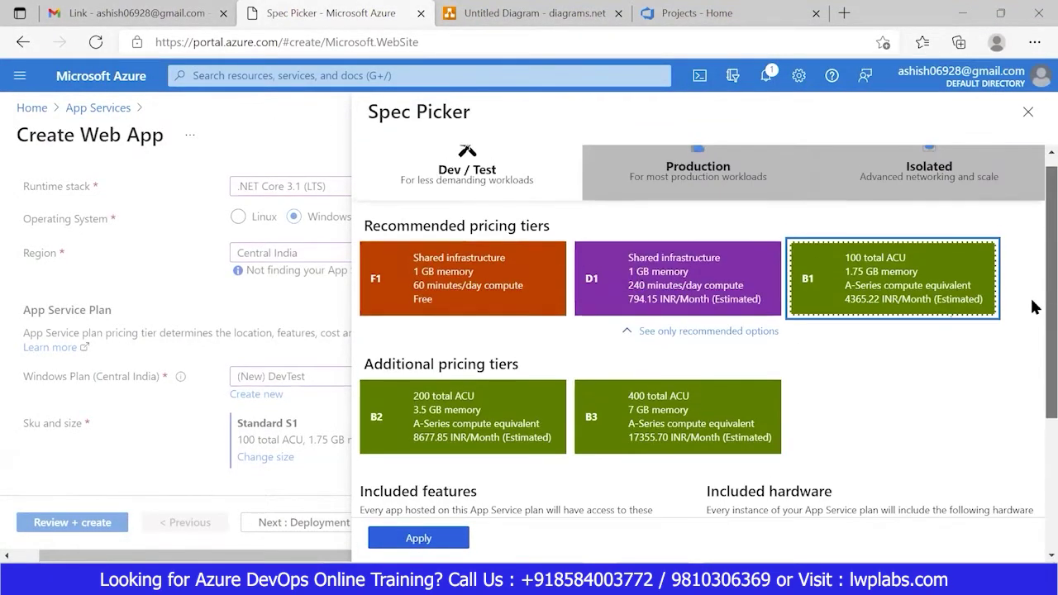
Examine the Production pricing tiers, including P3V3 with its included features and hardware, and P1V2
click(697, 183)
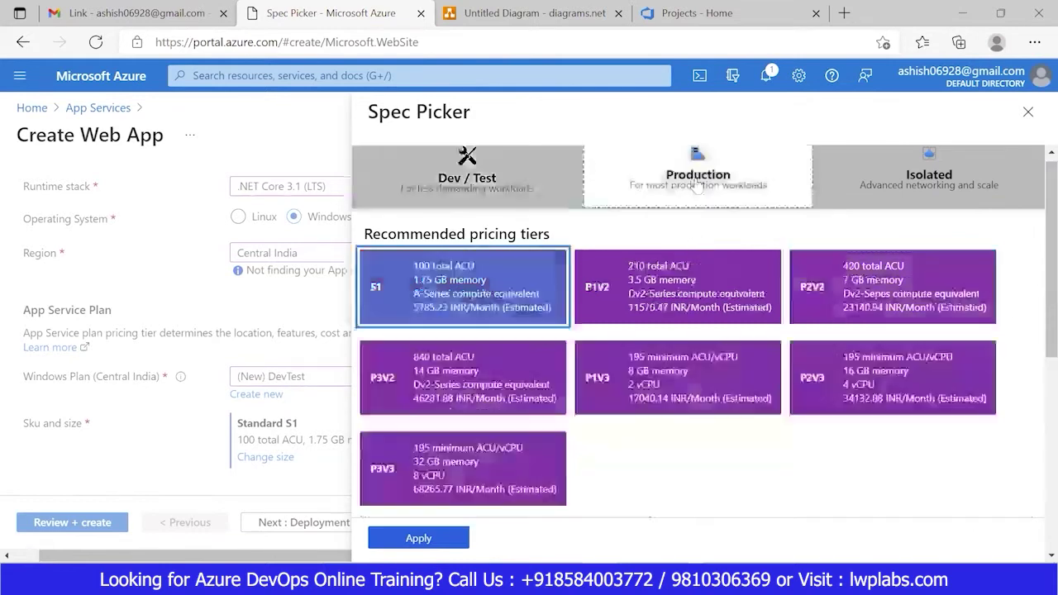
click(447, 455)
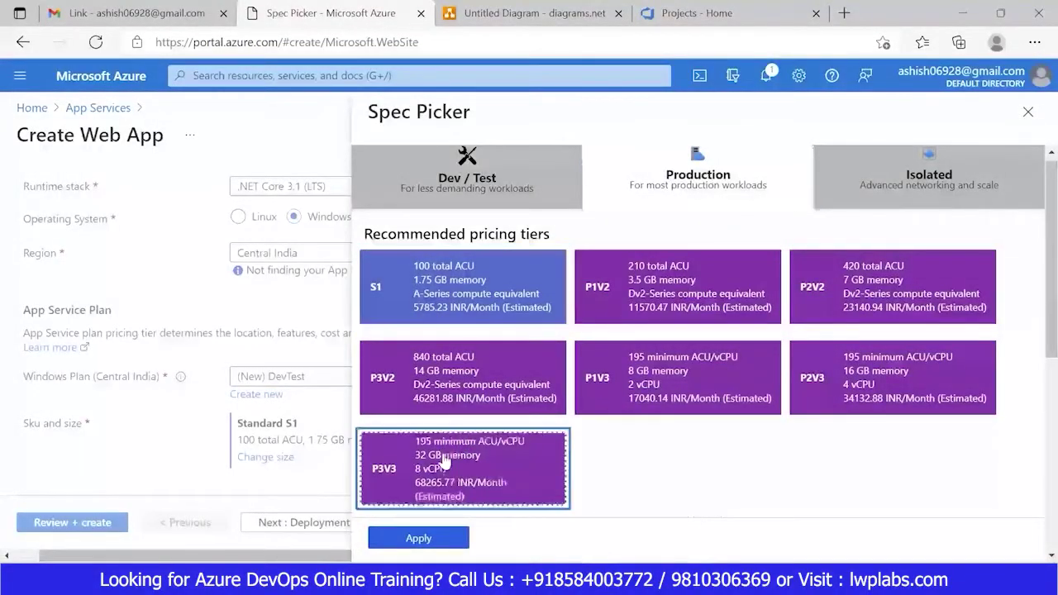
scroll(1033, 355, down, 5)
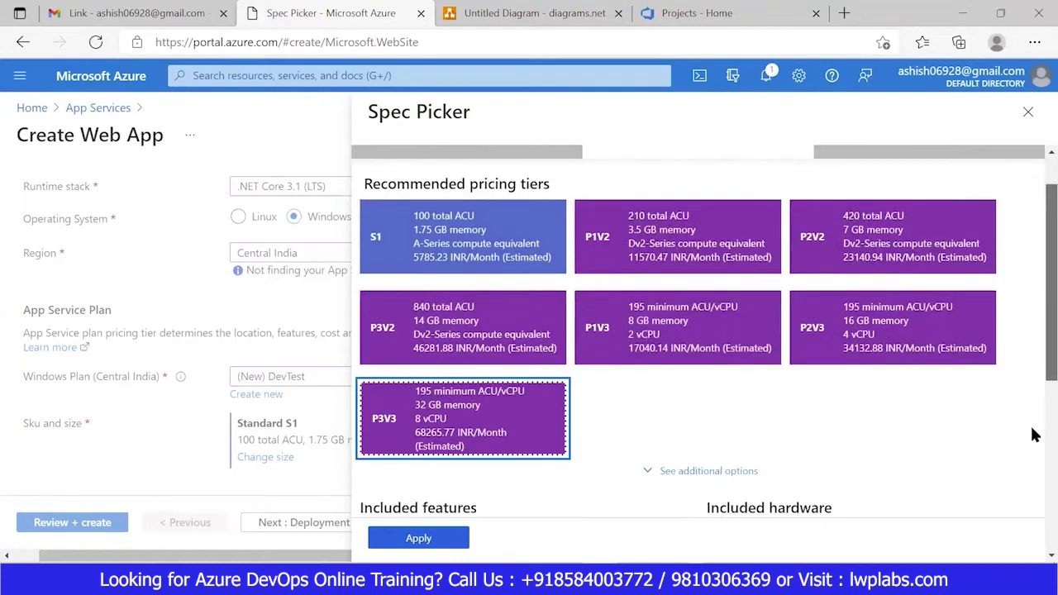
scroll(1033, 477, down, 1)
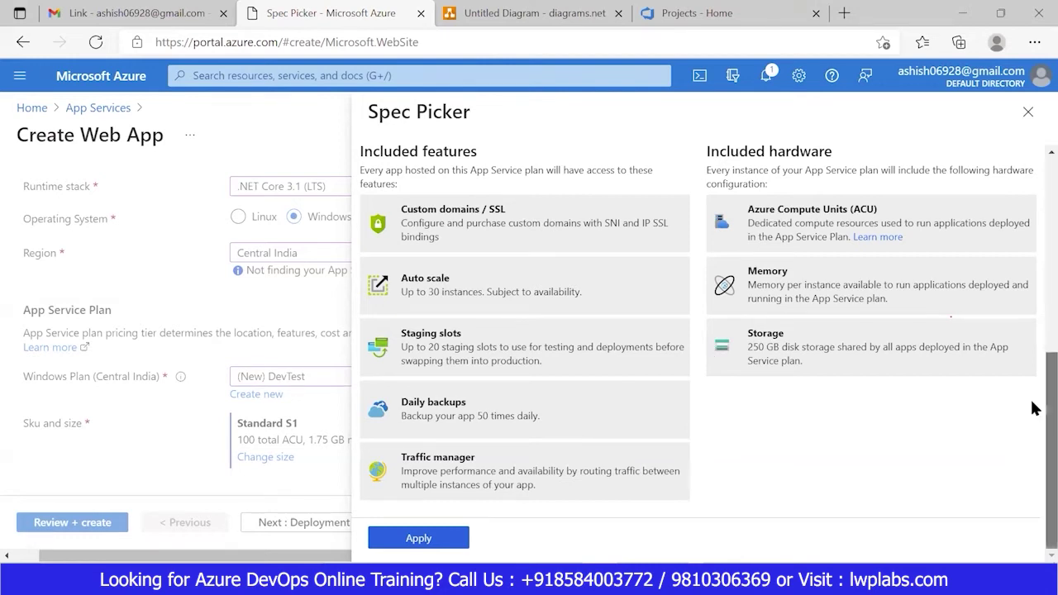
scroll(1032, 347, up, 4)
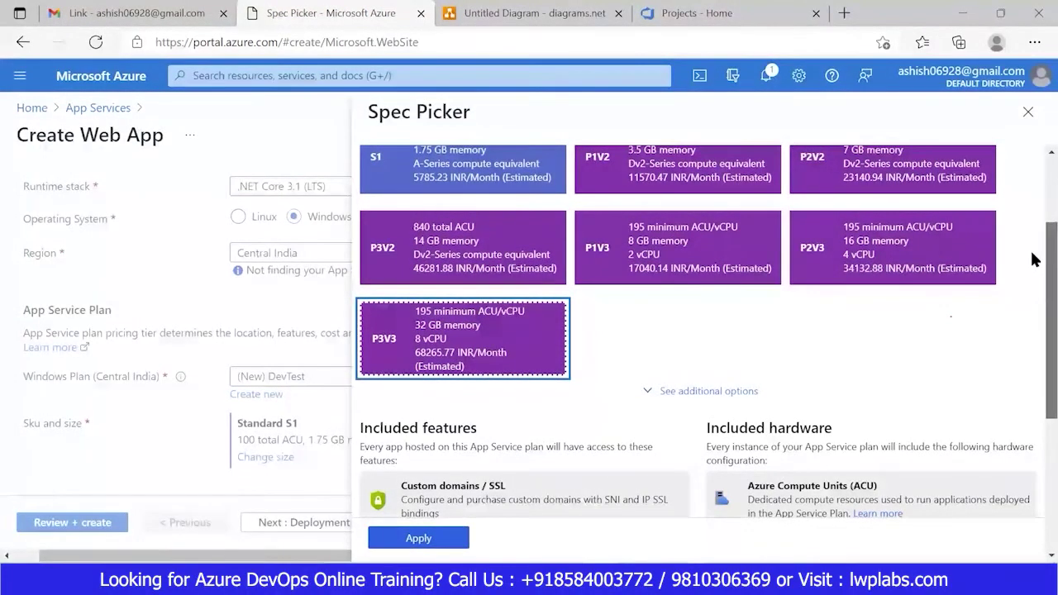
scroll(1034, 240, up, 1)
scroll(1032, 236, up, 3)
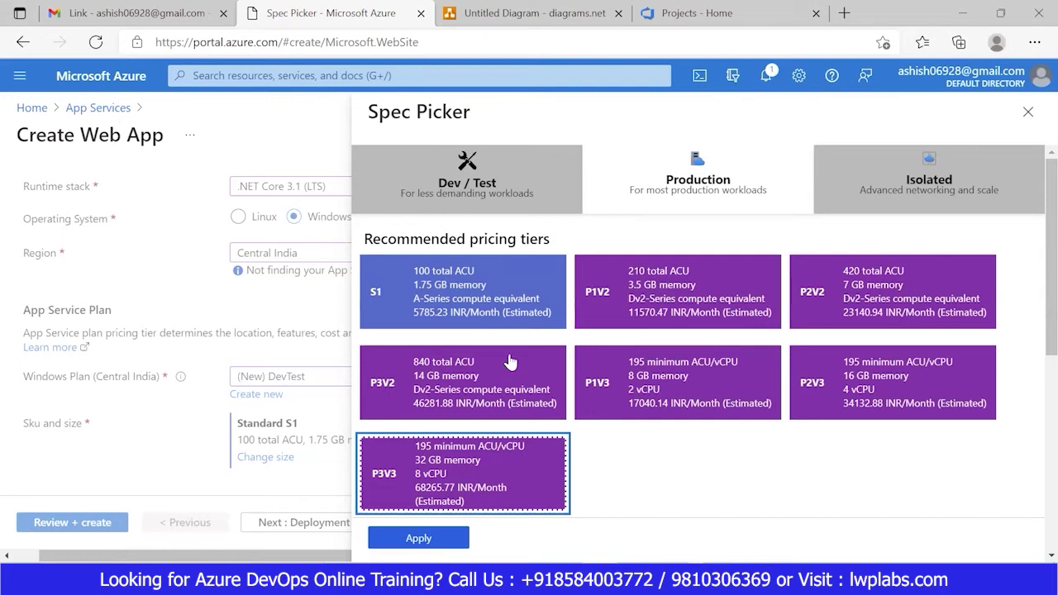
click(704, 303)
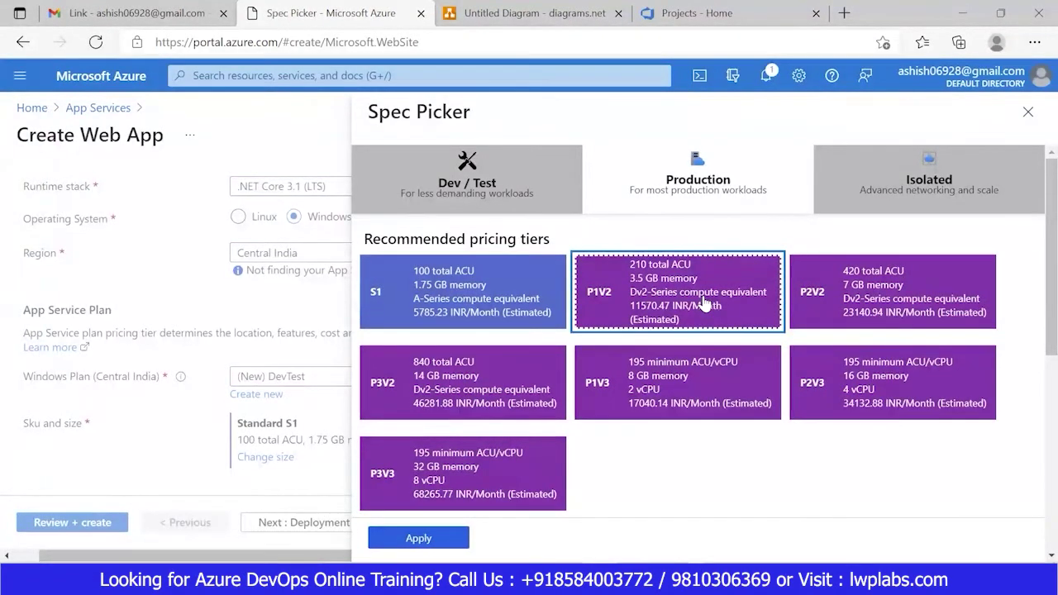
Check the Isolated pricing tiers, and choose the free F1 tier among the Dev / Test workloads for the DevTest plan
click(903, 179)
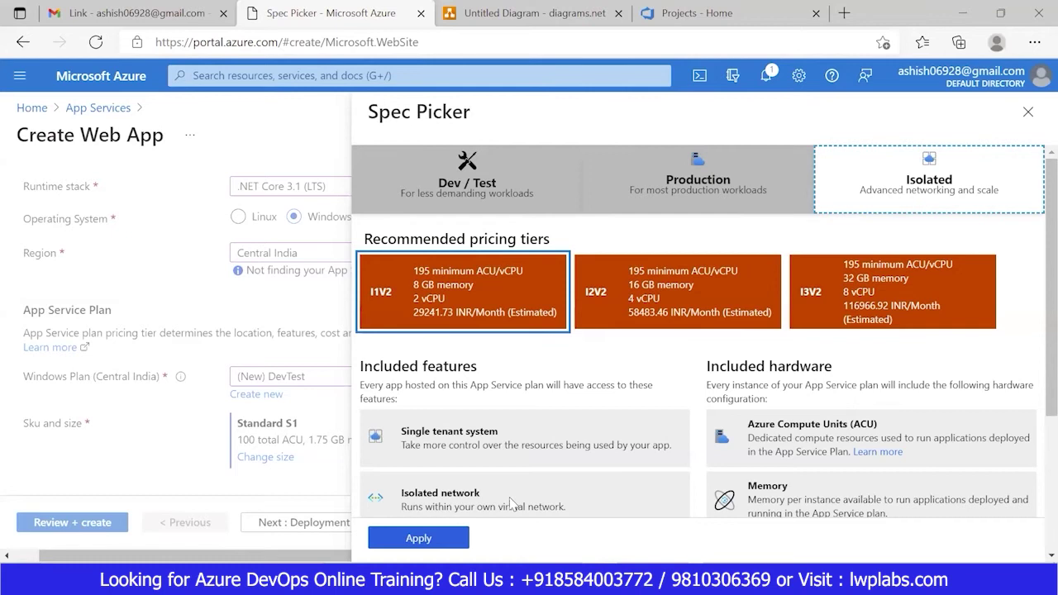
click(728, 188)
click(497, 184)
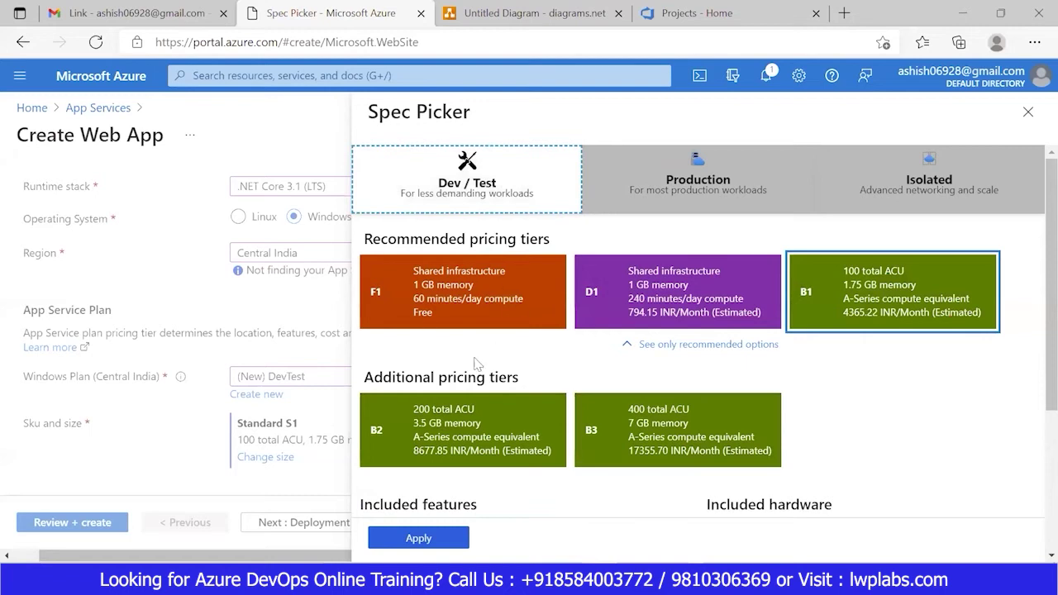
click(460, 291)
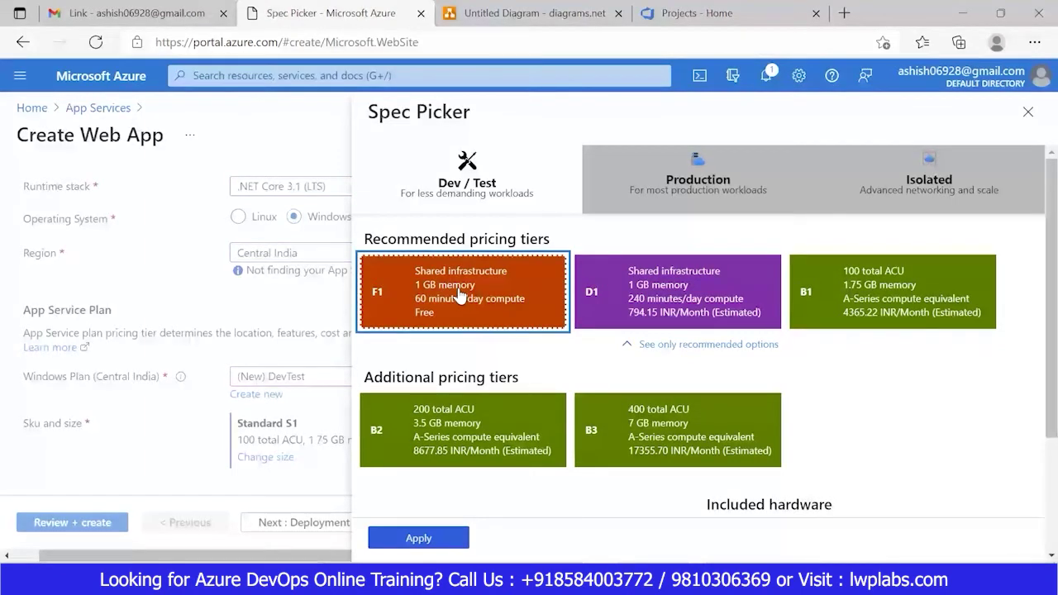
click(917, 187)
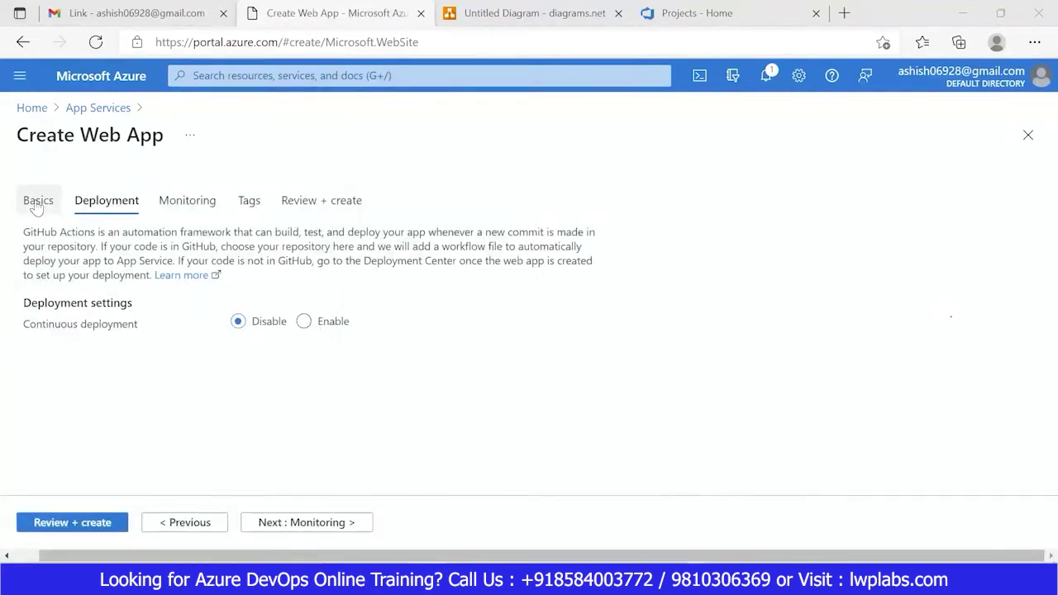
Check the Basics and Deployment settings, and review and create the ShopingdemoQA web app
click(36, 204)
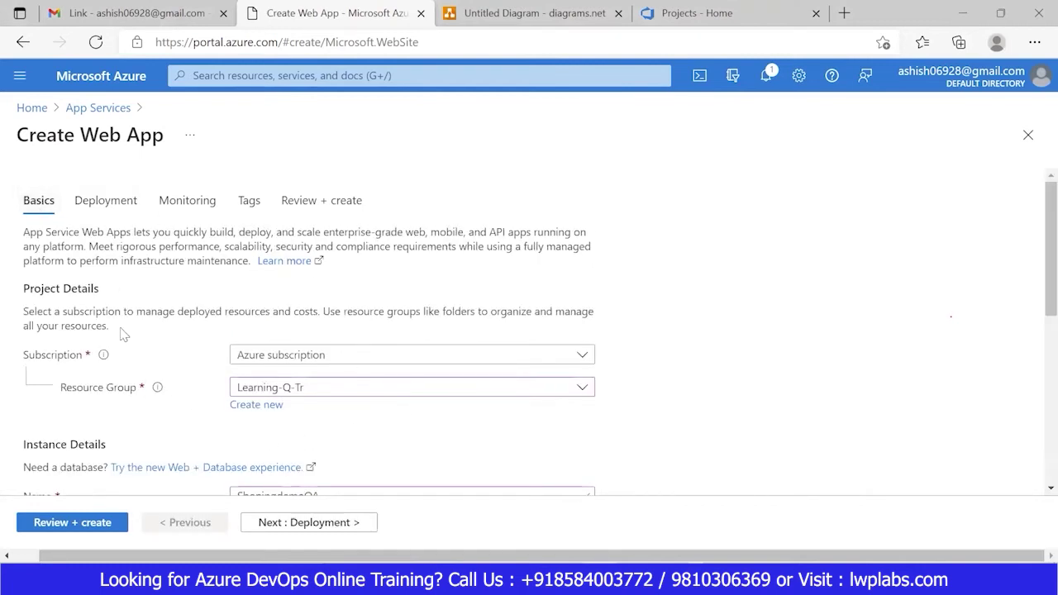
click(105, 203)
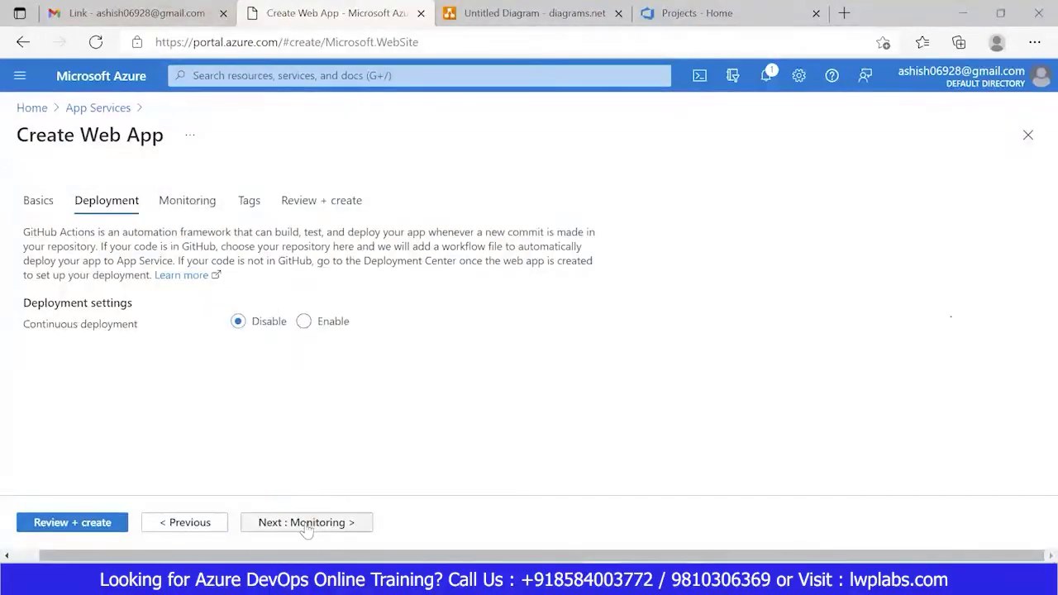
click(72, 522)
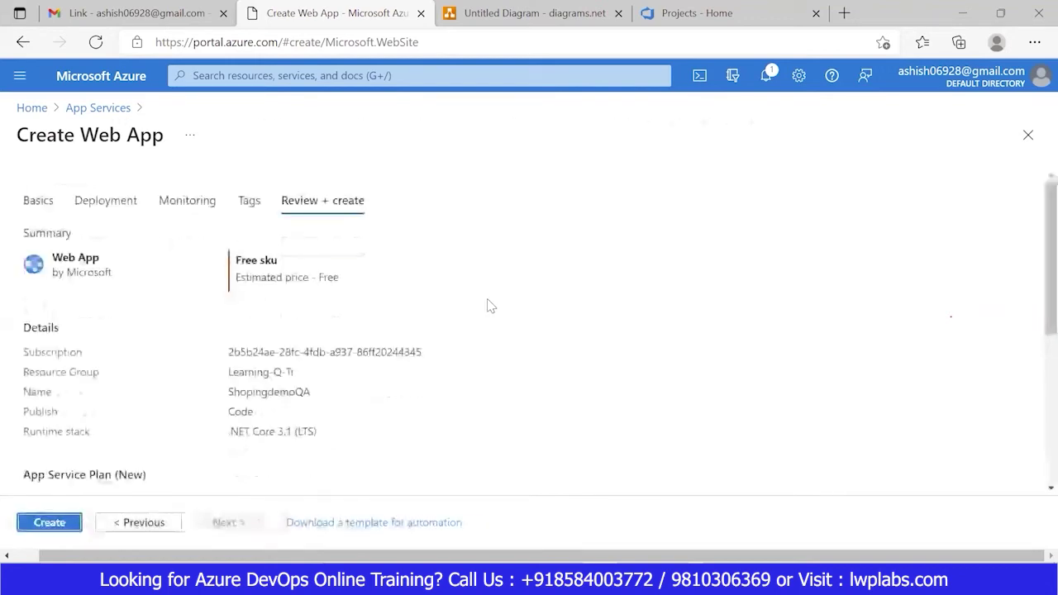
click(48, 523)
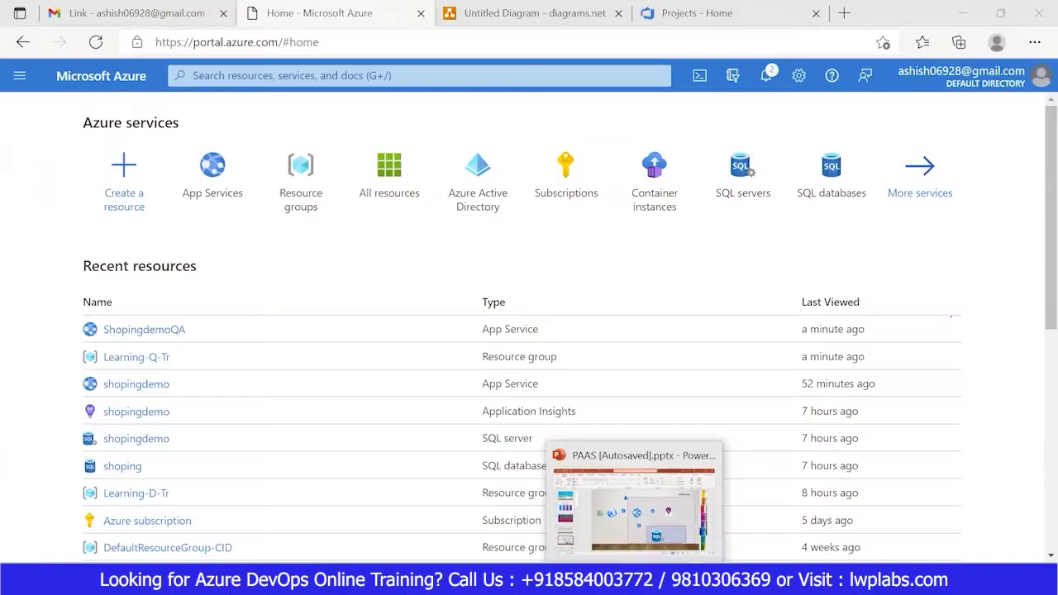
Show the architecture slide in PowerPoint, switch back to the Azure portal, and open the Learning-D-Tr resource group with its Essentials collapsed
click(637, 488)
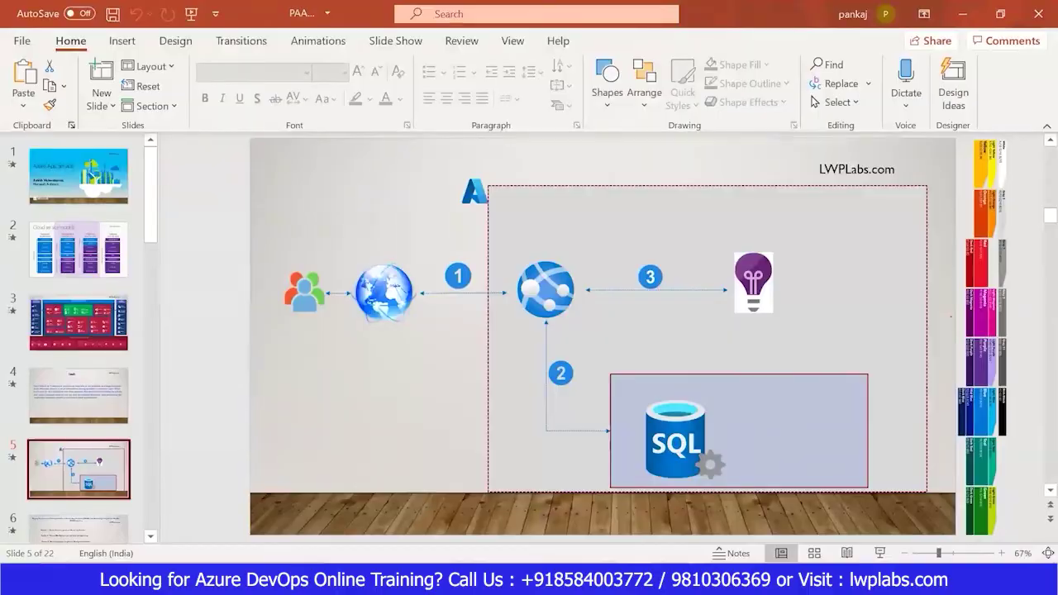
key(alt+Tab)
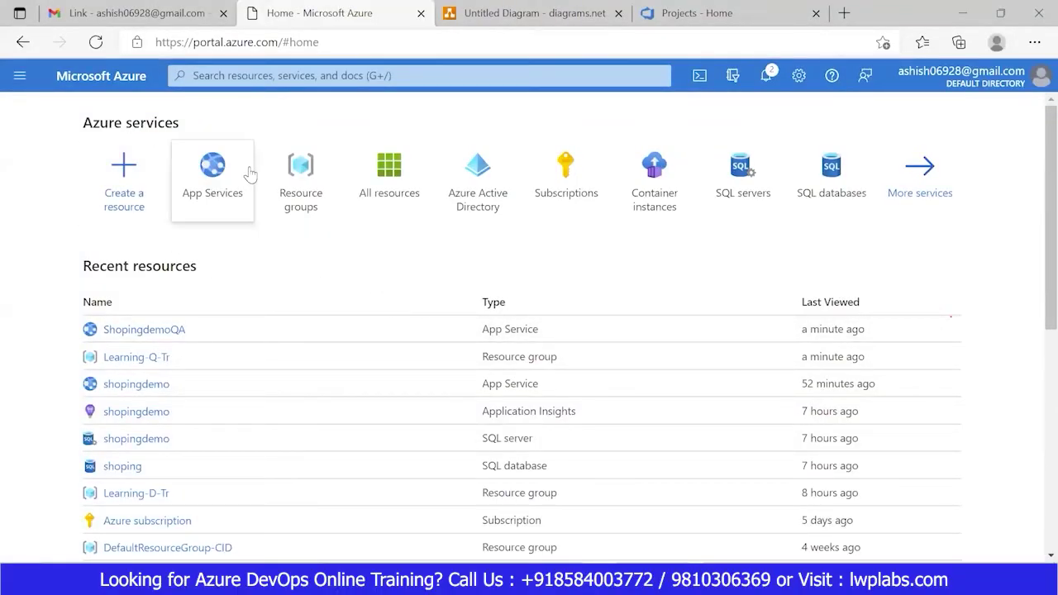
click(302, 169)
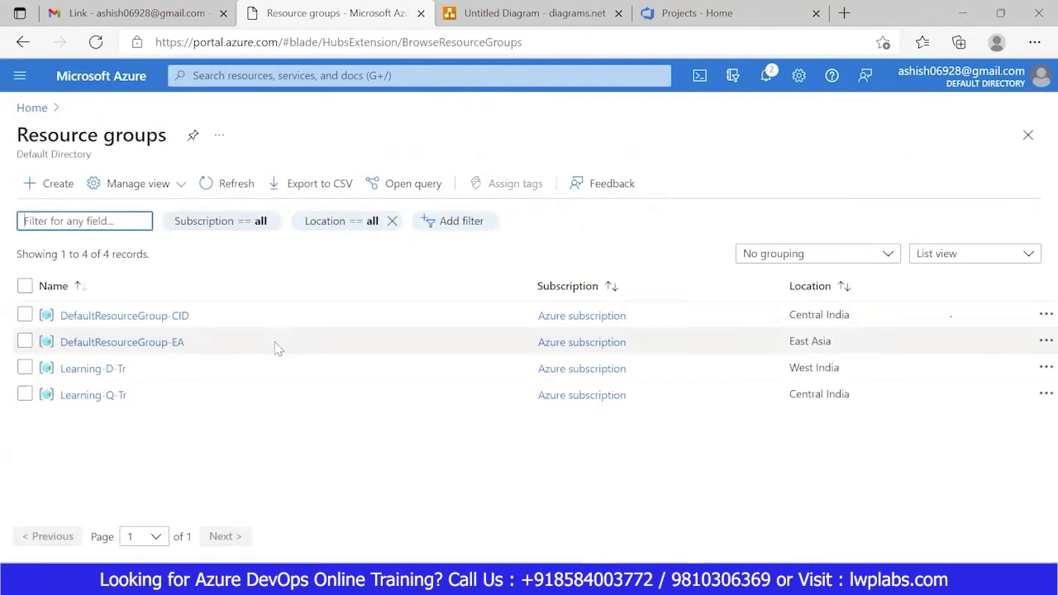
click(86, 370)
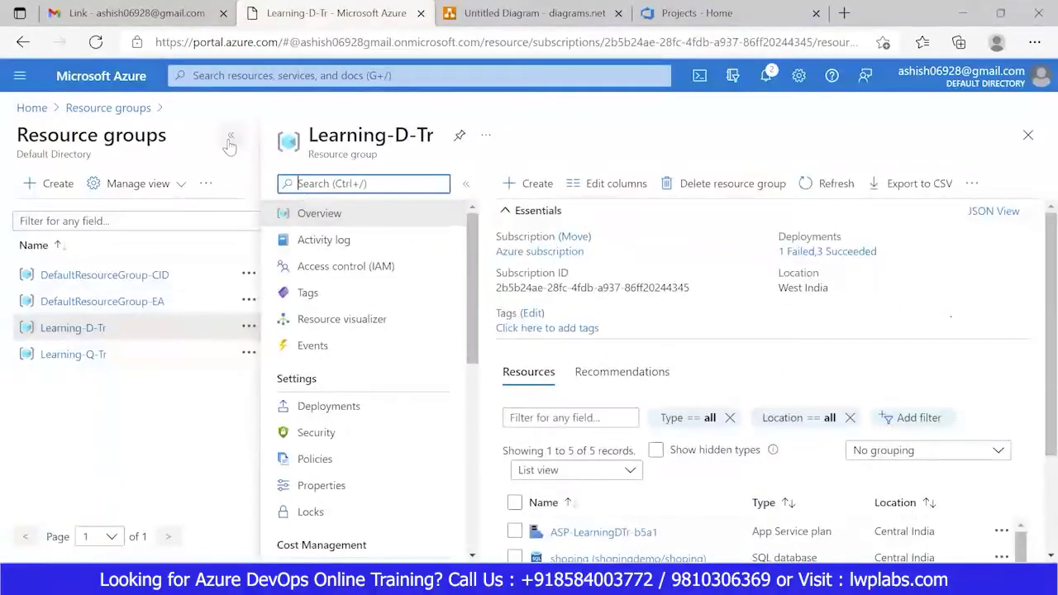
click(230, 139)
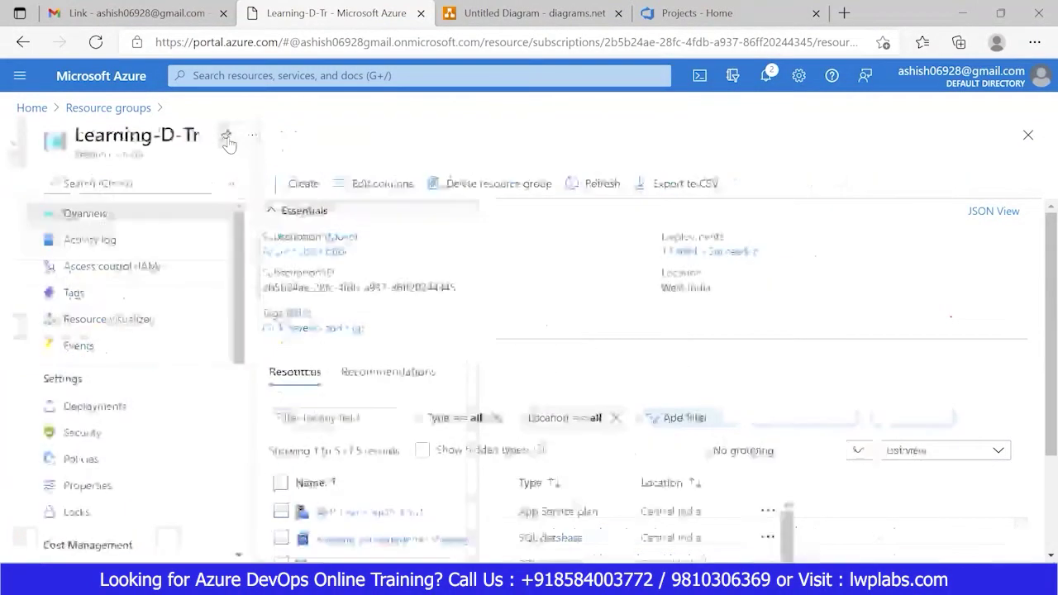
click(269, 213)
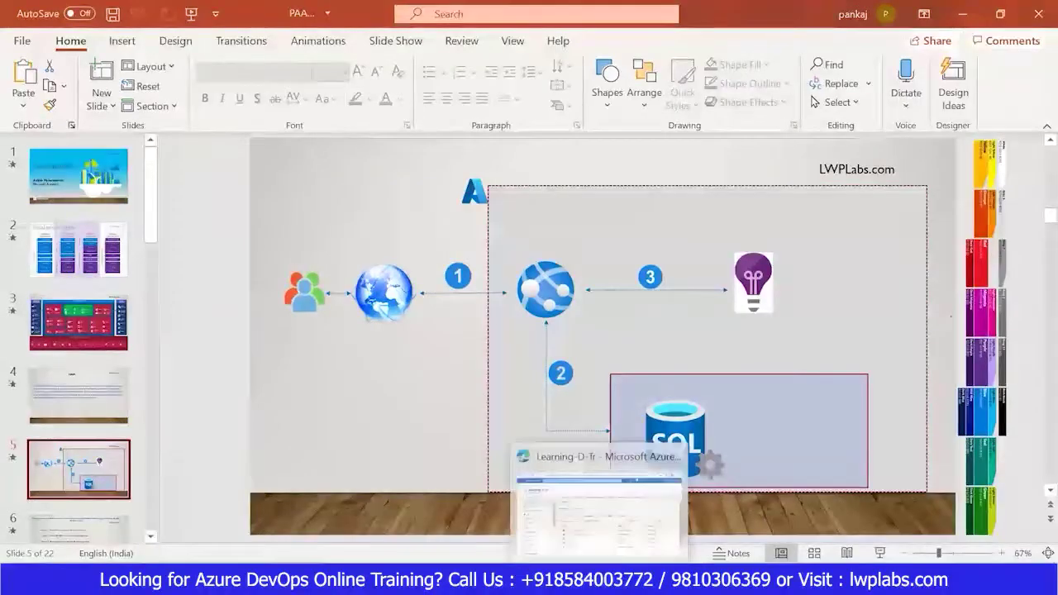
Return to the browser from PowerPoint and examine the shopingdemo SQL server and Application Insights resources in Learning-D-Tr
click(602, 582)
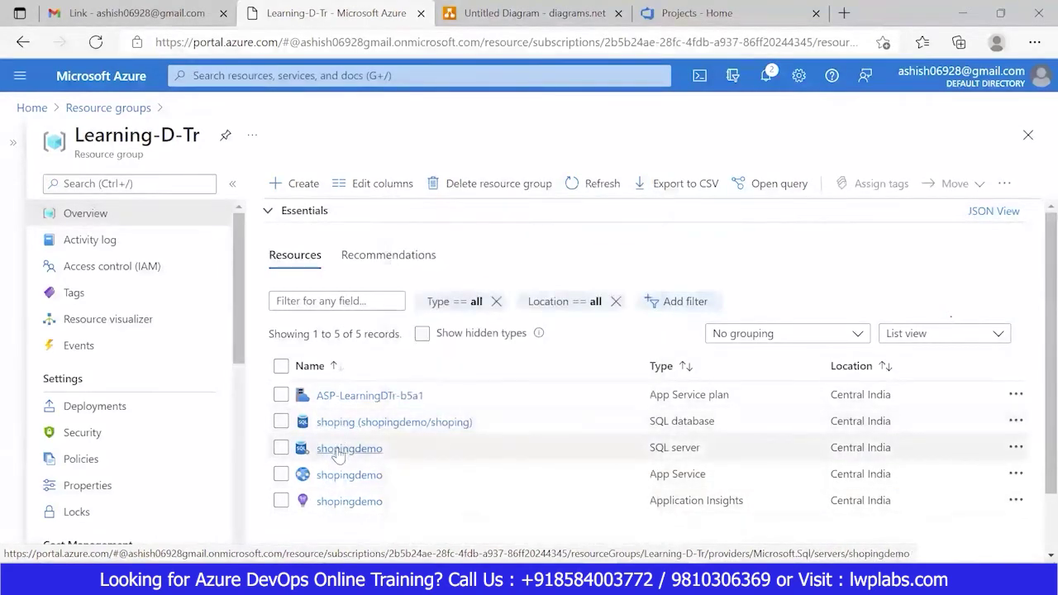
mouse_move(339, 454)
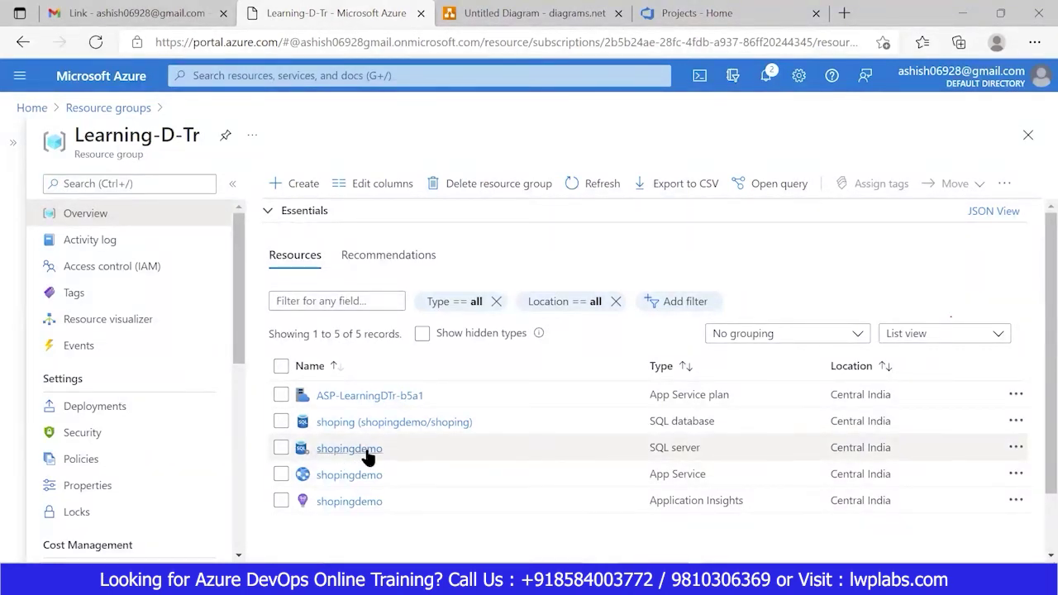
mouse_move(367, 457)
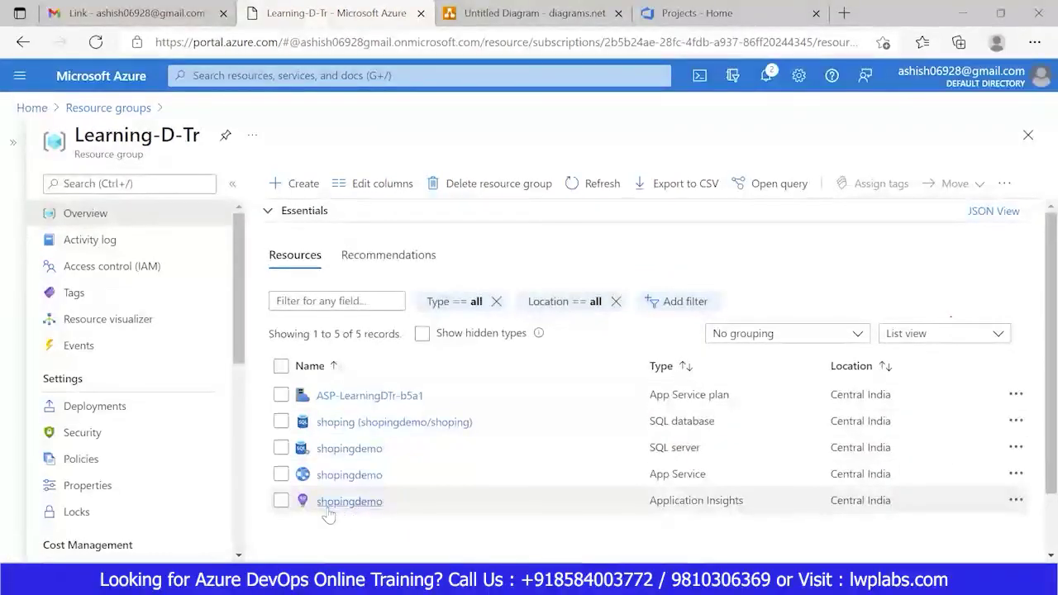
mouse_move(328, 513)
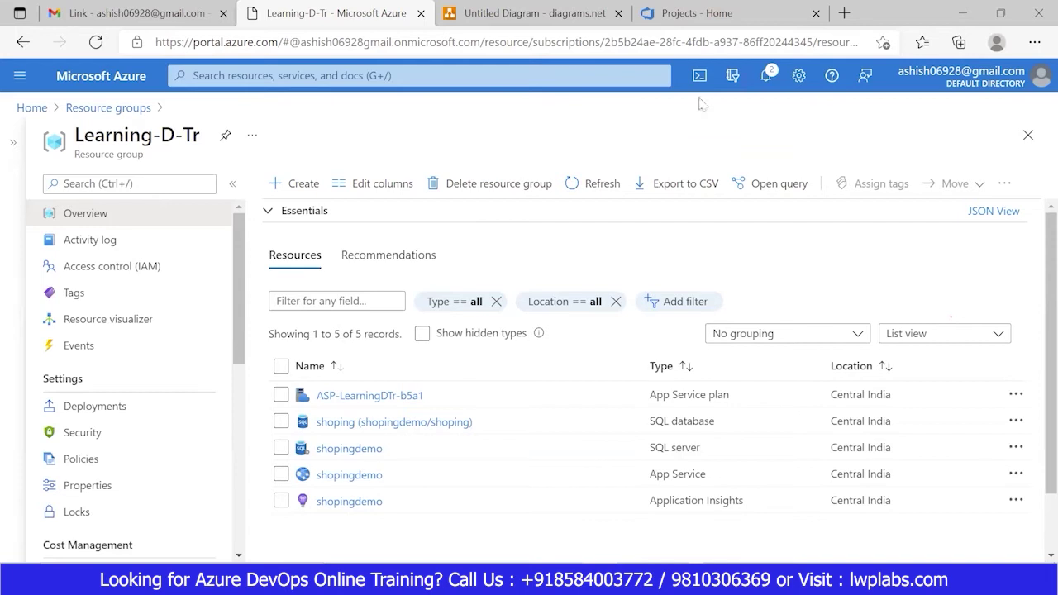
Switch to the Azure DevOps Projects page in the maximized browser window
double_click(927, 4)
click(785, 112)
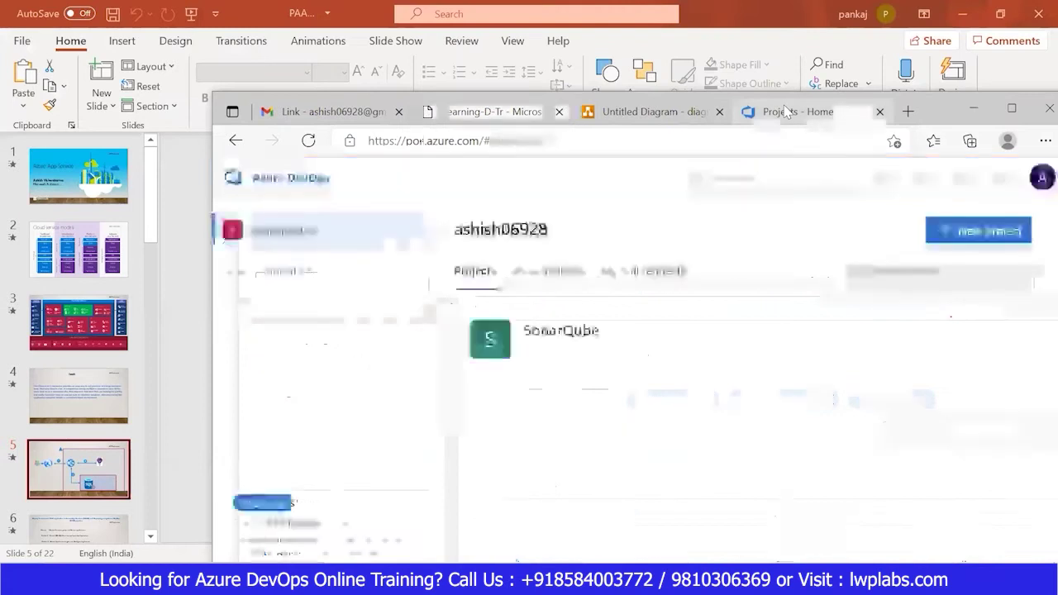
click(1012, 109)
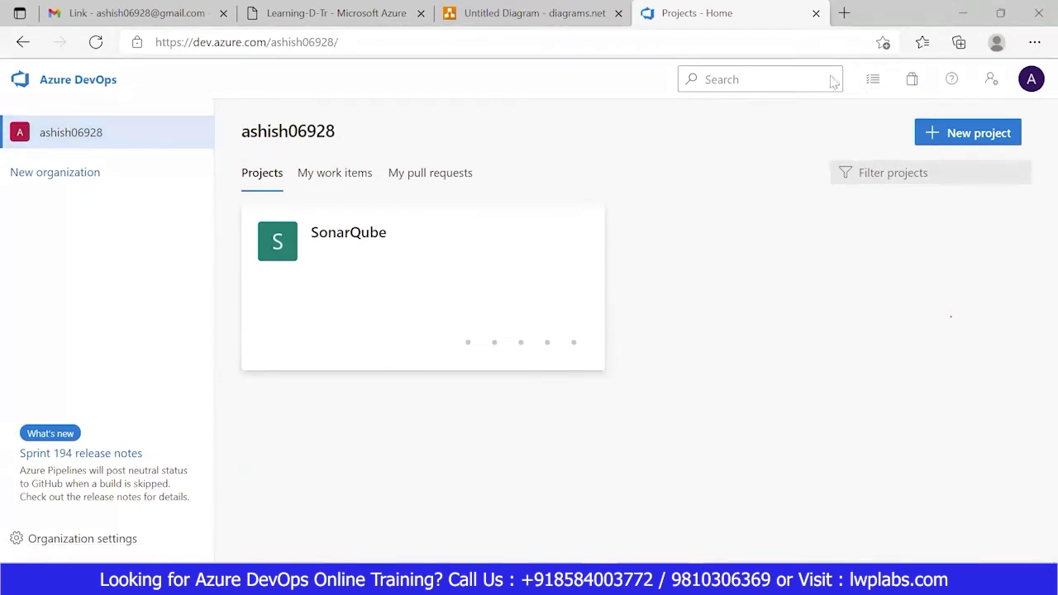
key(super+Down)
click(901, 78)
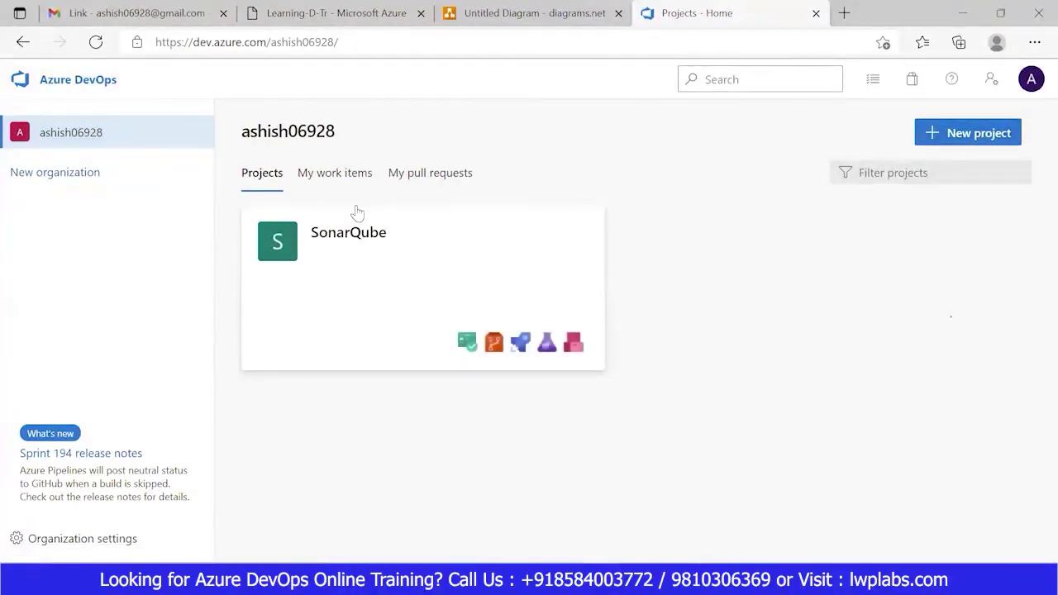
Open the Repos files of the SonarQube project and view the run-aspnetcore-realworld-master repository on the master branch
click(496, 350)
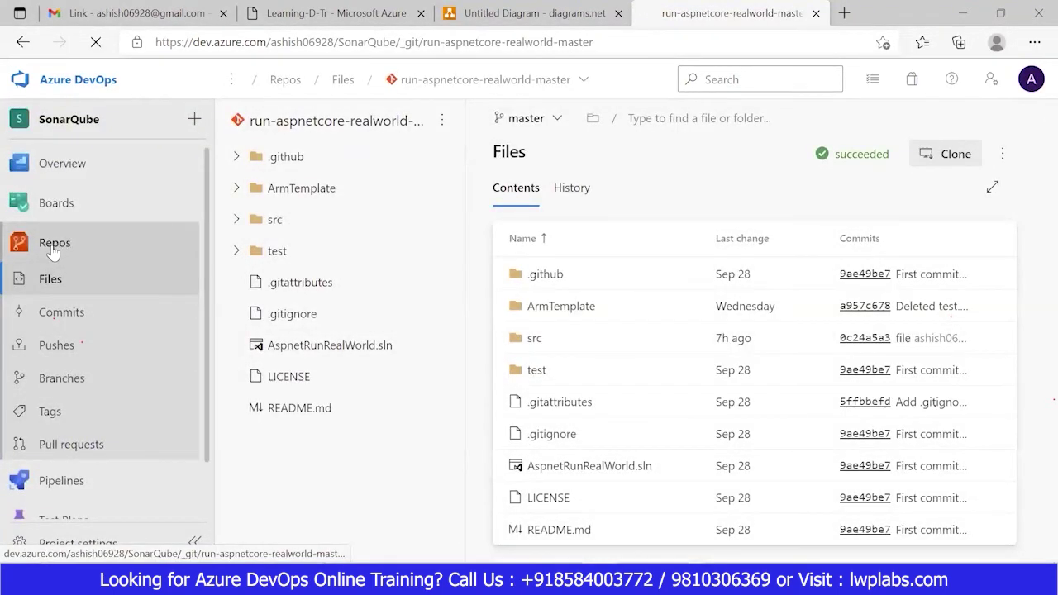
mouse_move(52, 211)
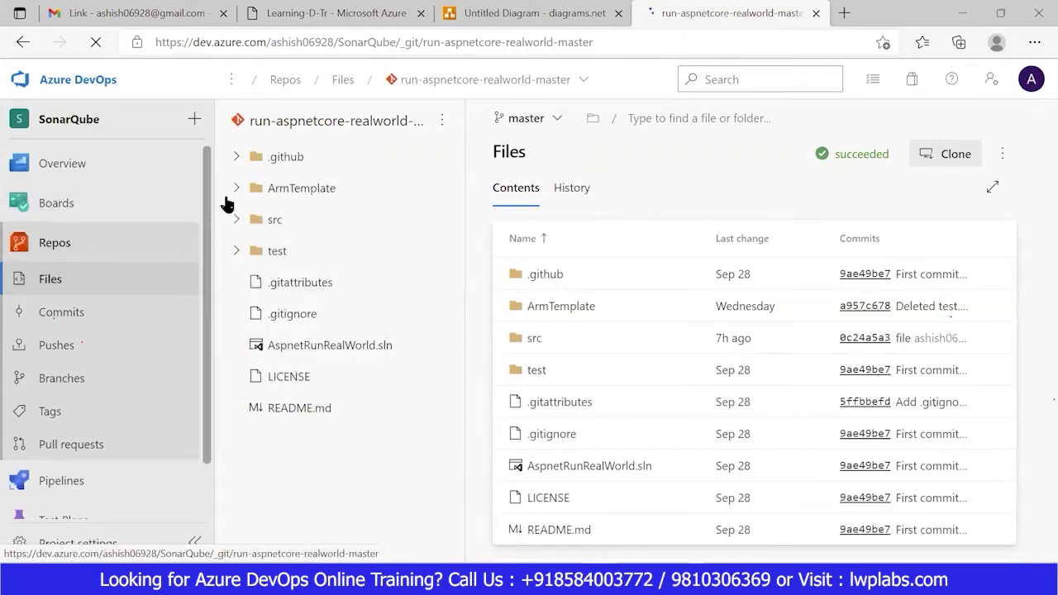
mouse_move(82, 204)
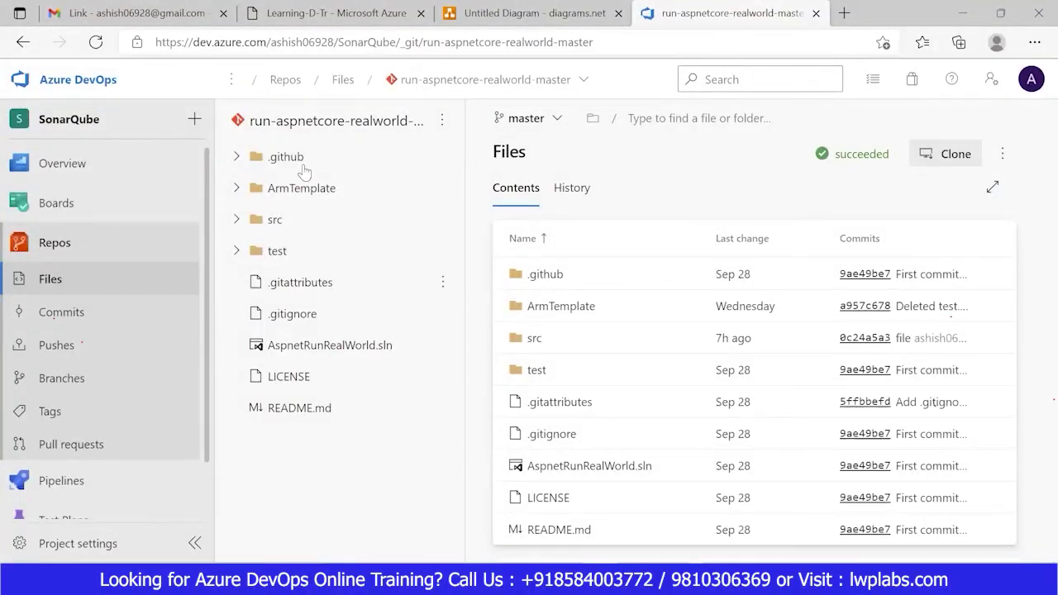
Launch Visual Studio 2019, open the recent AspnetRunRealWorld solution, close its Output pane and decline the feedback survey
key(super)
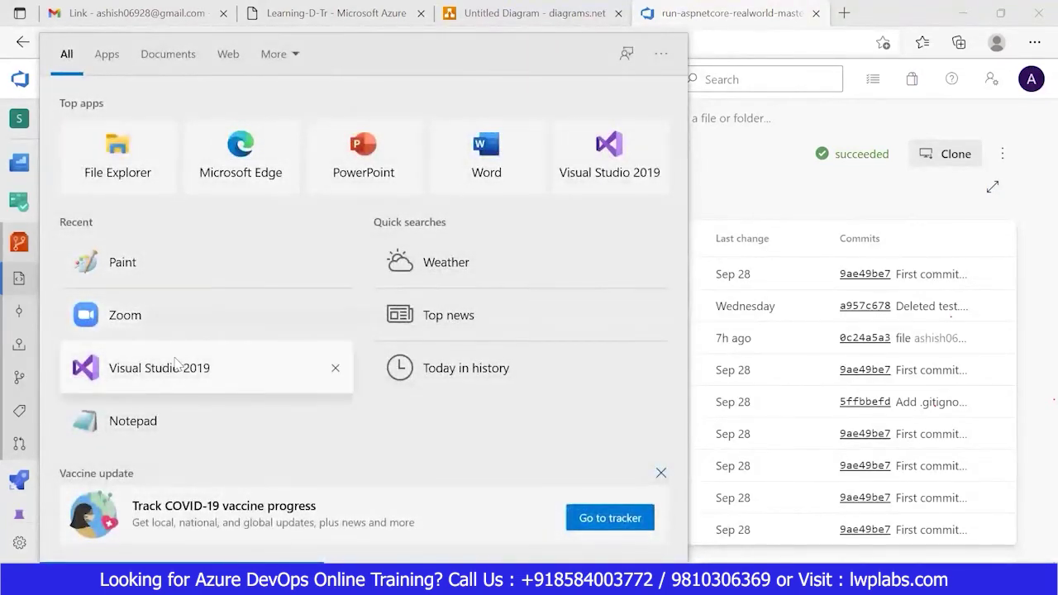
click(176, 365)
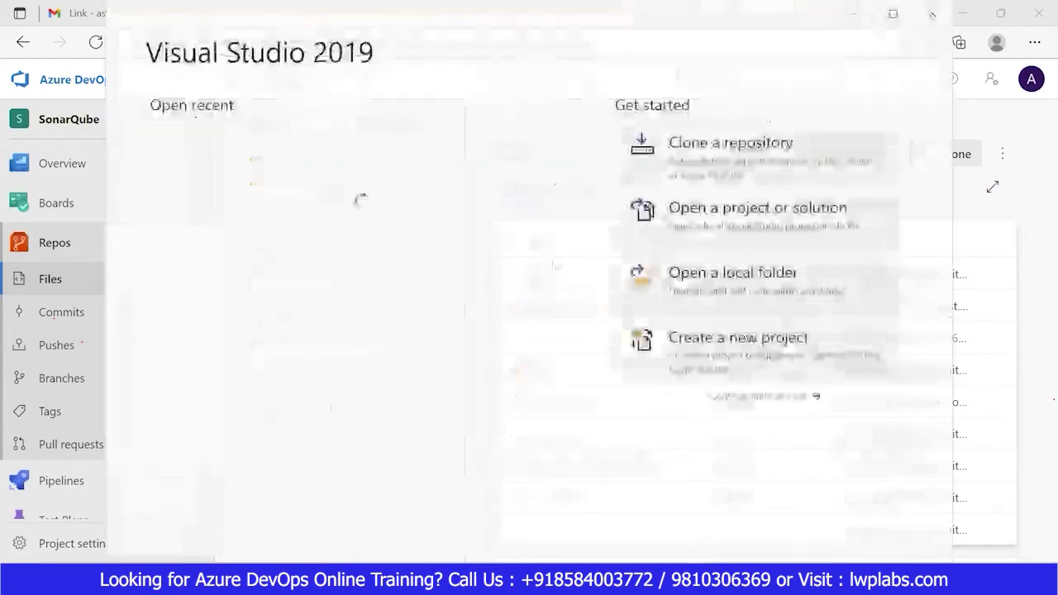
click(307, 223)
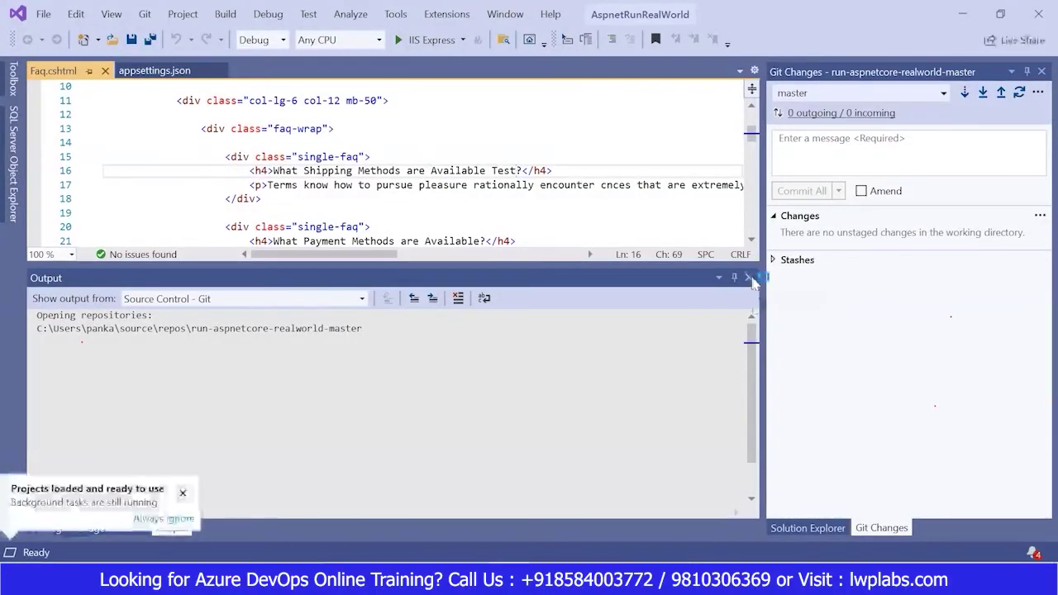
click(748, 278)
click(748, 278)
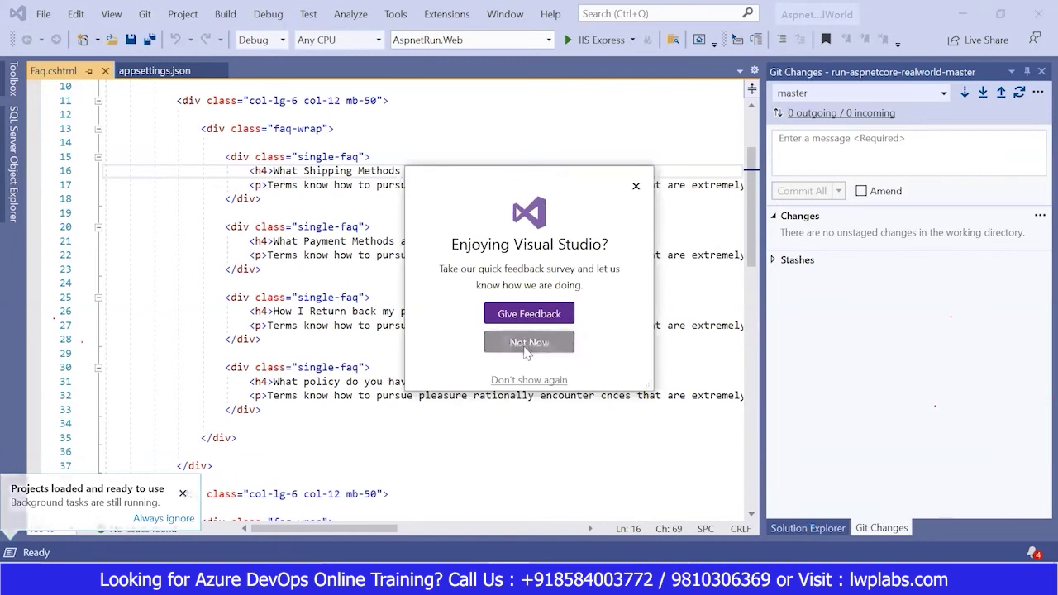
click(528, 342)
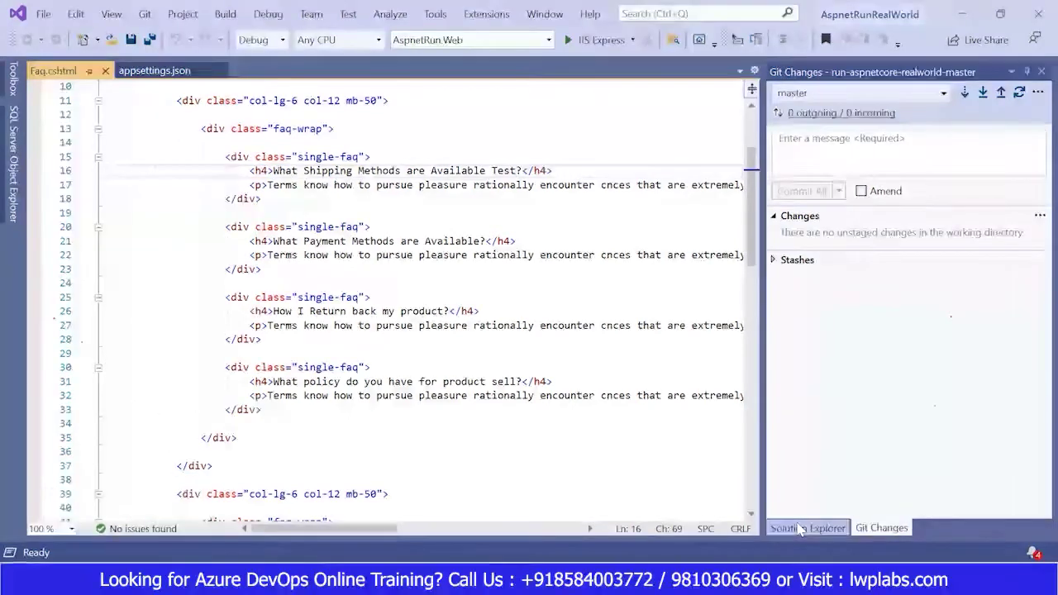
Compare the AspnetRunRealWorld solution with the Azure DevOps repository, examining the AspnetRun.Web pages and the Git changes on master
click(800, 529)
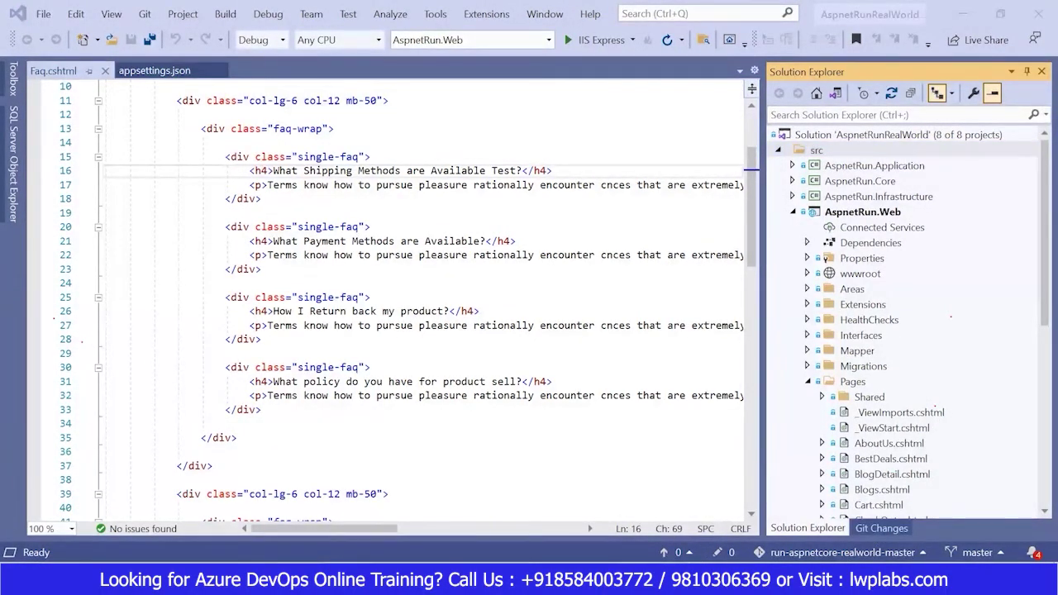
key(alt+Tab)
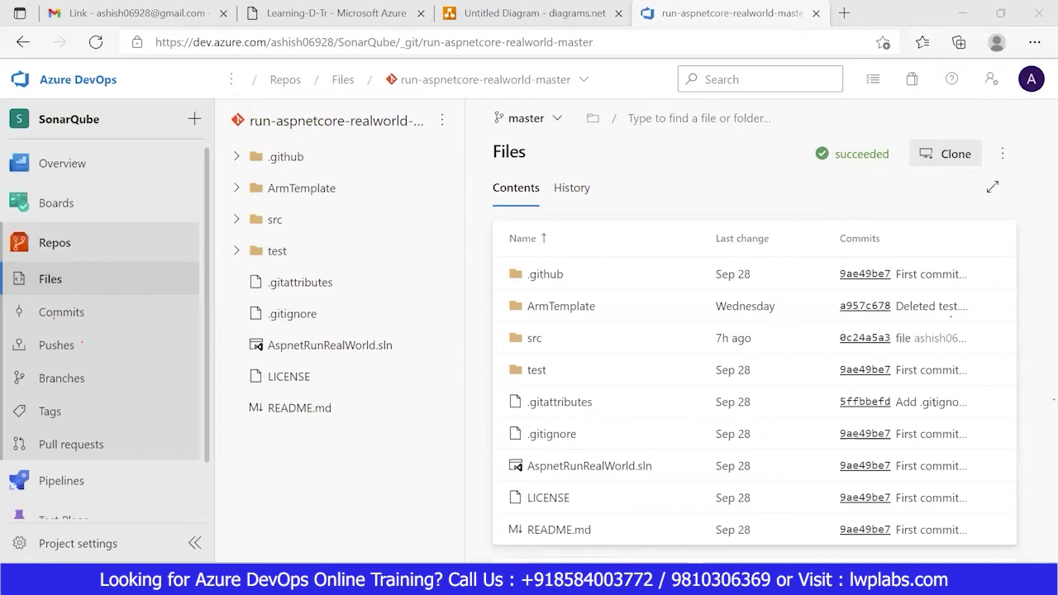
key(alt+Tab)
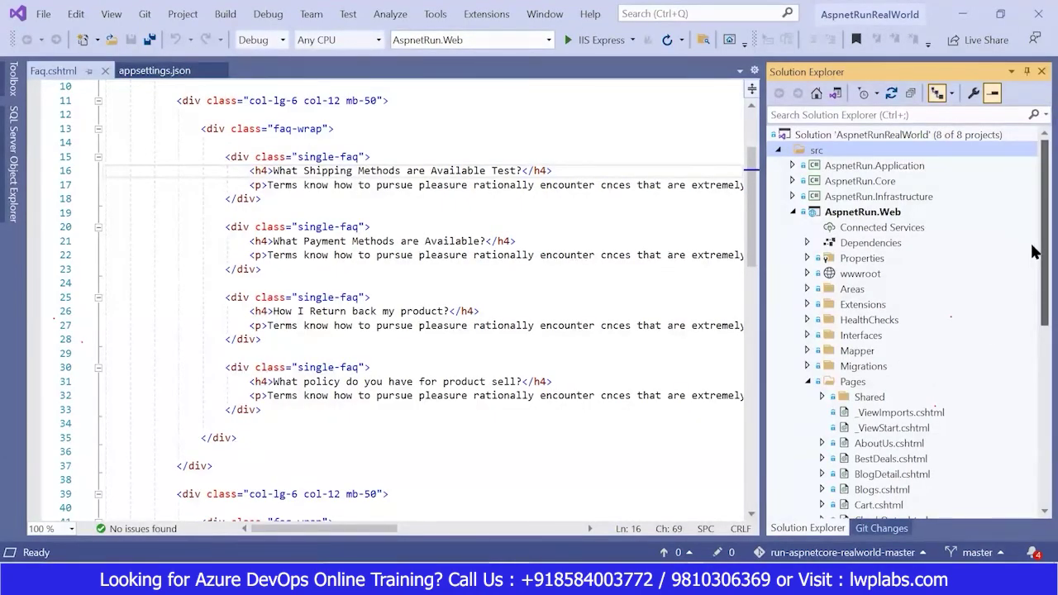
scroll(1034, 248, down, 5)
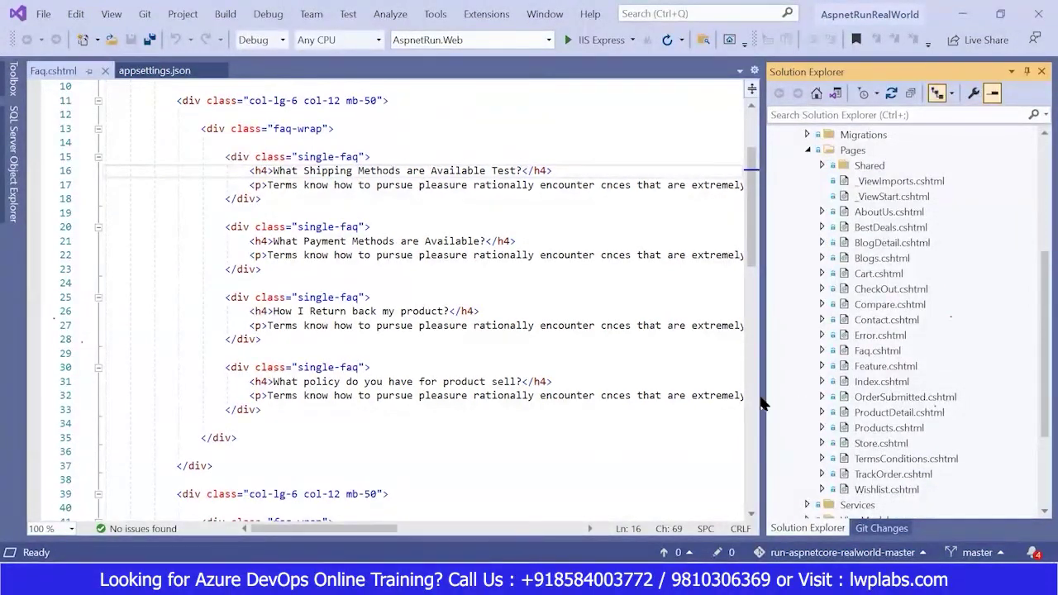
click(881, 529)
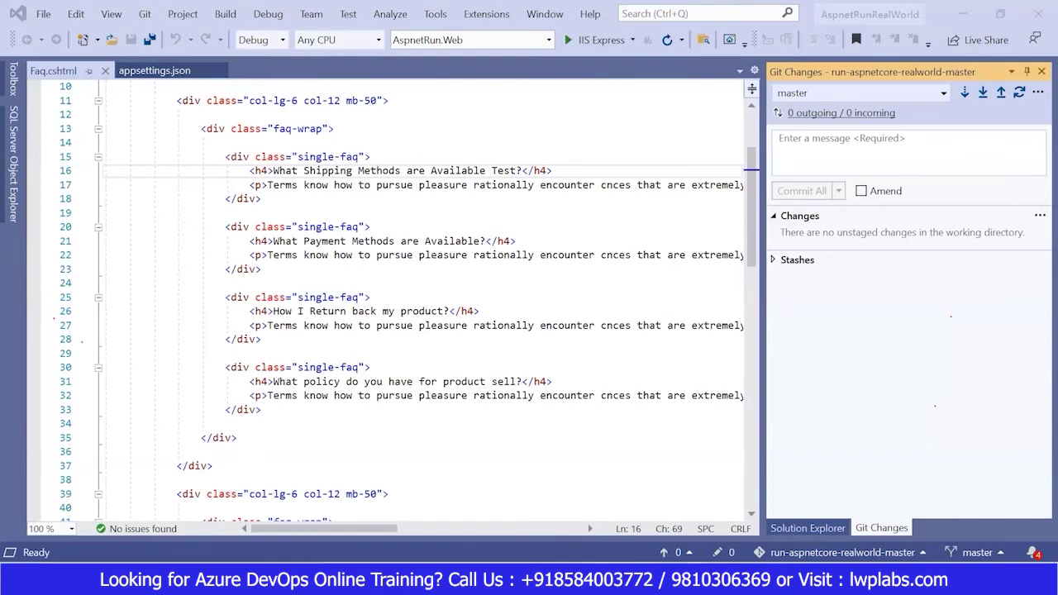
Return to Azure DevOps in the browser and open the InfraStructure build pipeline for editing
key(alt+Tab)
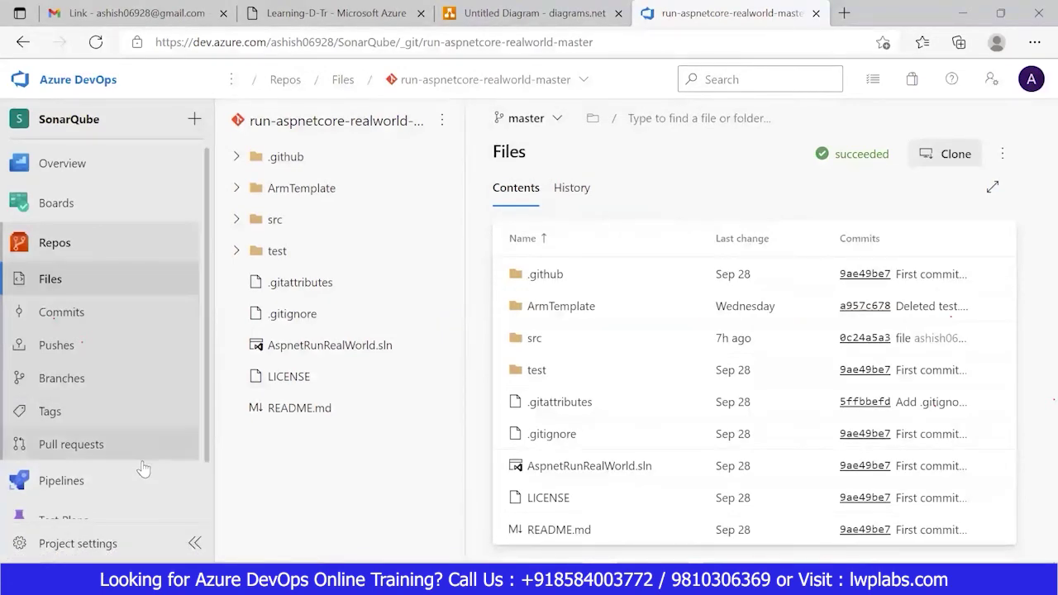
mouse_move(64, 481)
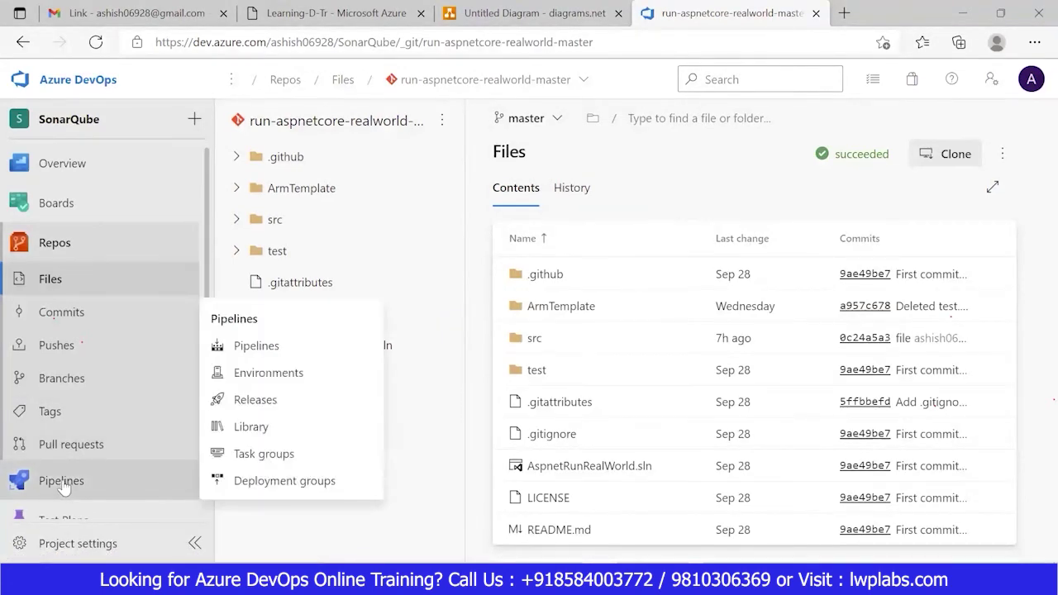
click(250, 348)
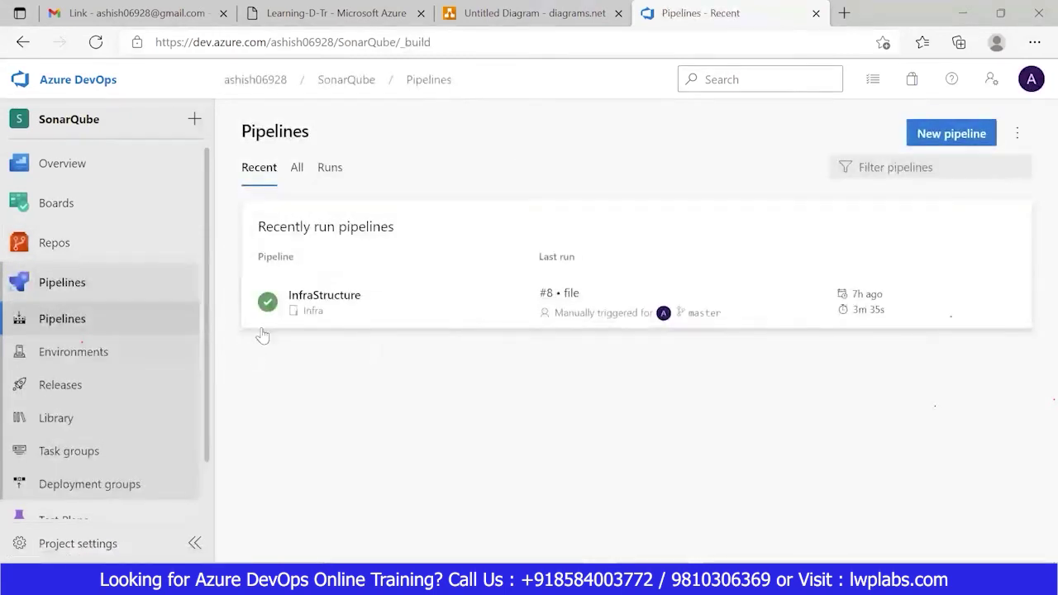
click(330, 299)
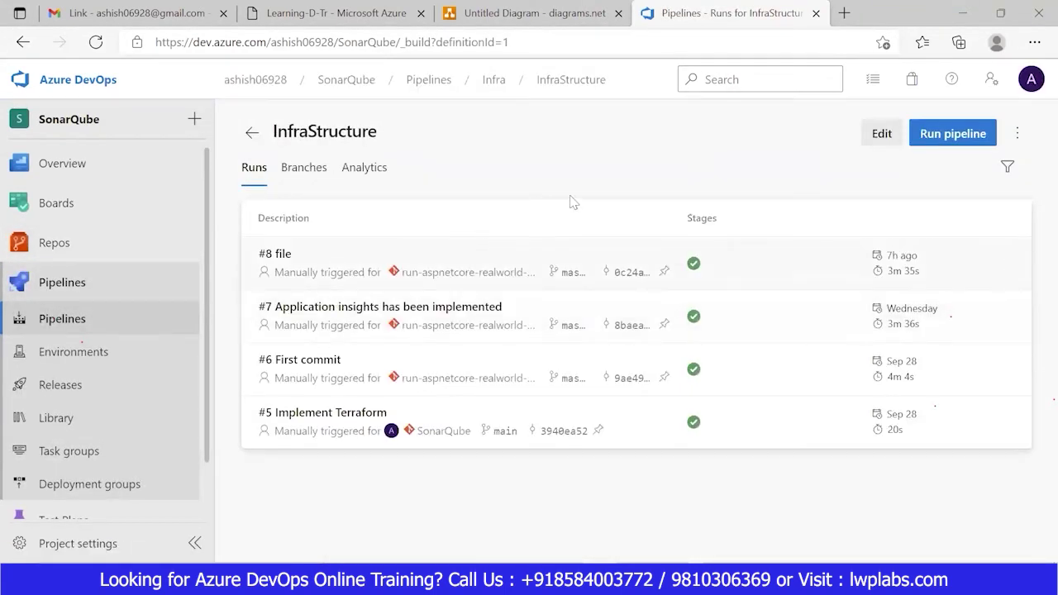
click(879, 137)
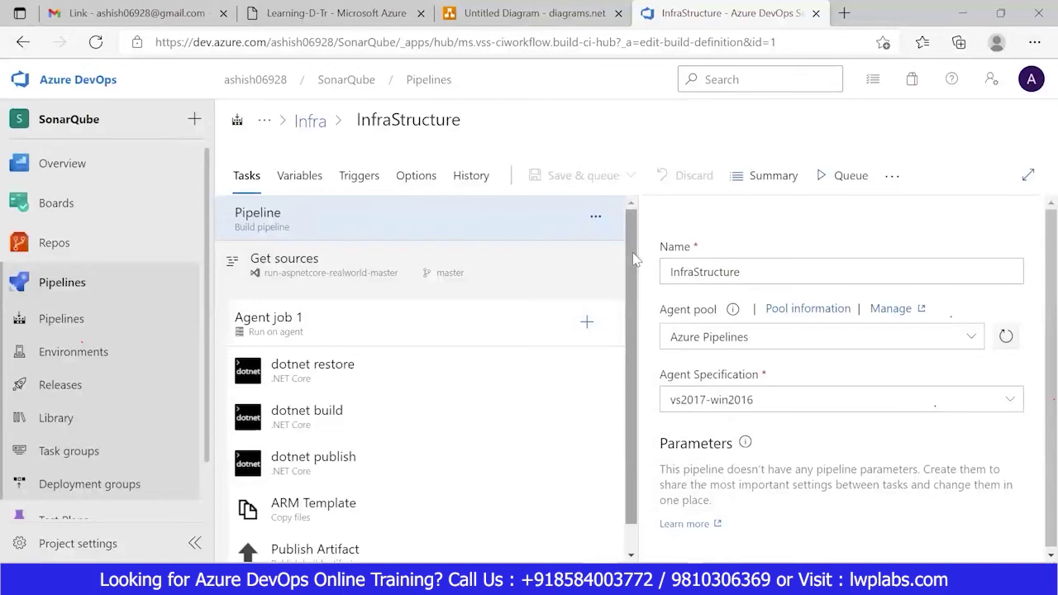
Search the tasks available for Agent job 1 for "java" and "mave", and clear the search
scroll(635, 334, down, 2)
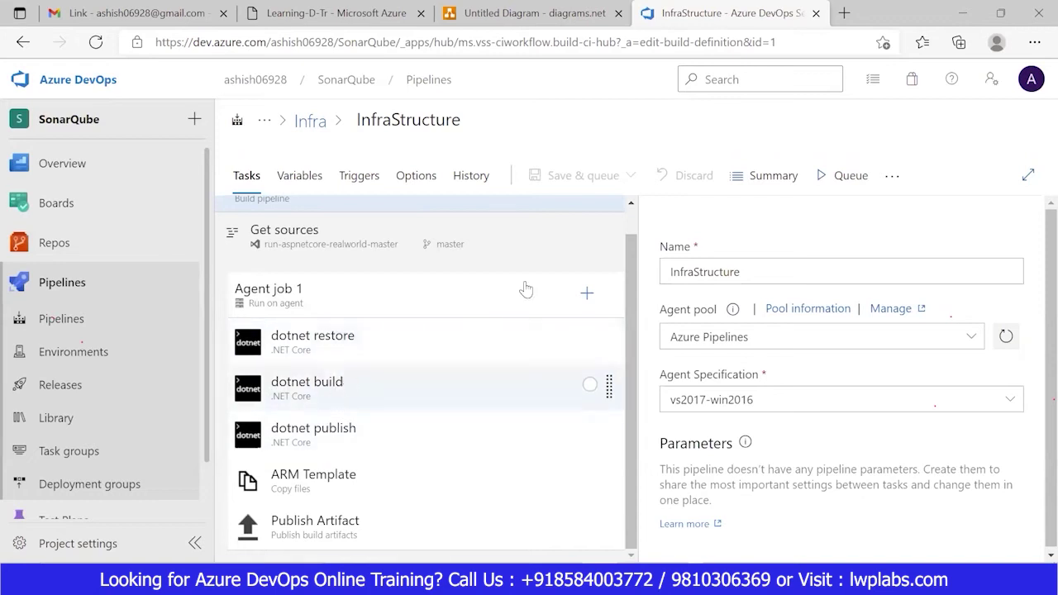
click(586, 293)
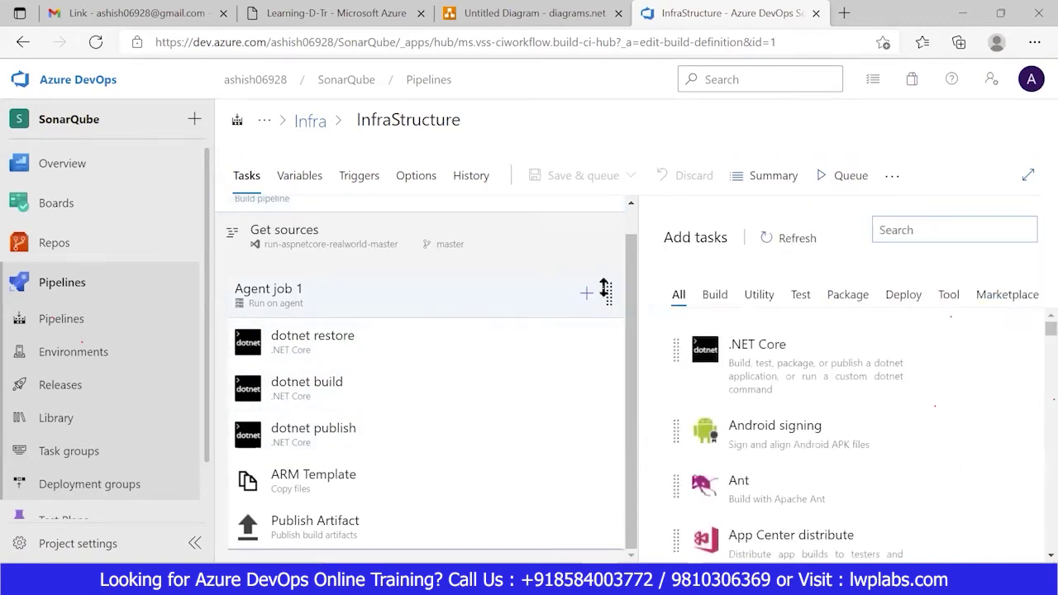
click(898, 231)
text(java)
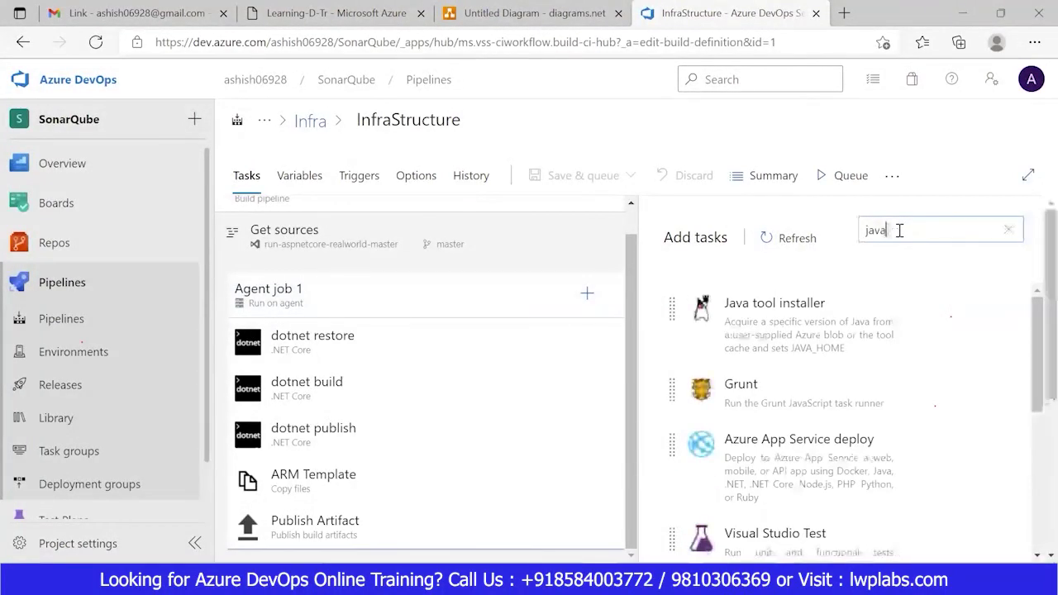
click(899, 231)
text(mave)
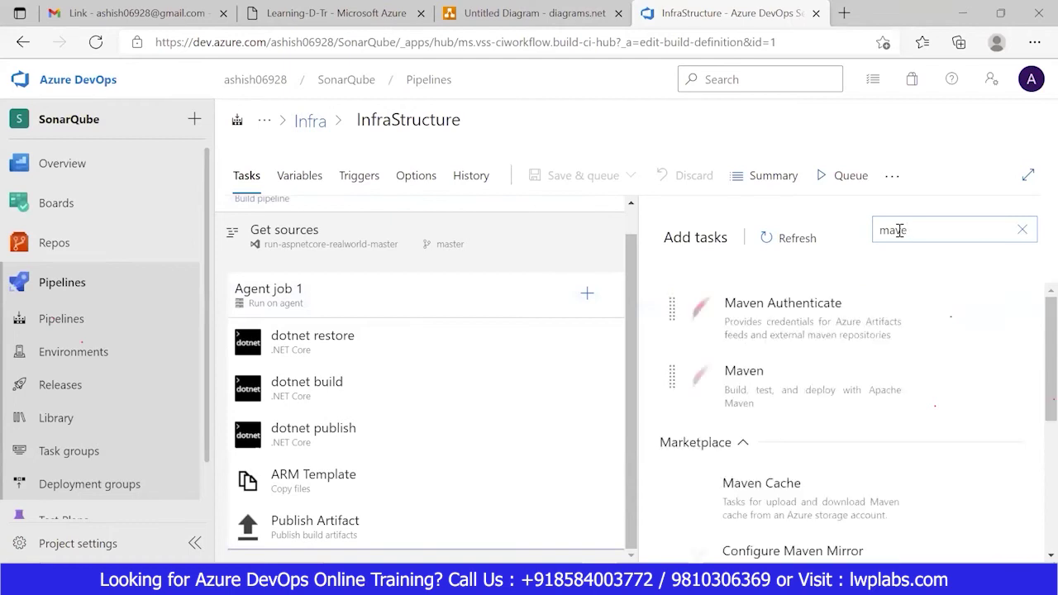
mouse_move(791, 465)
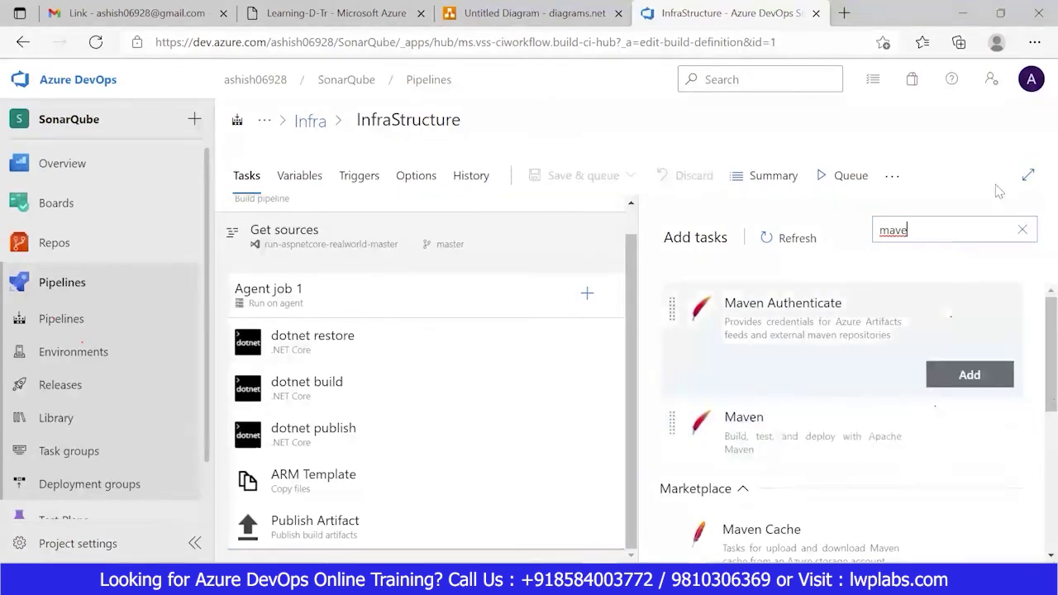
click(1022, 230)
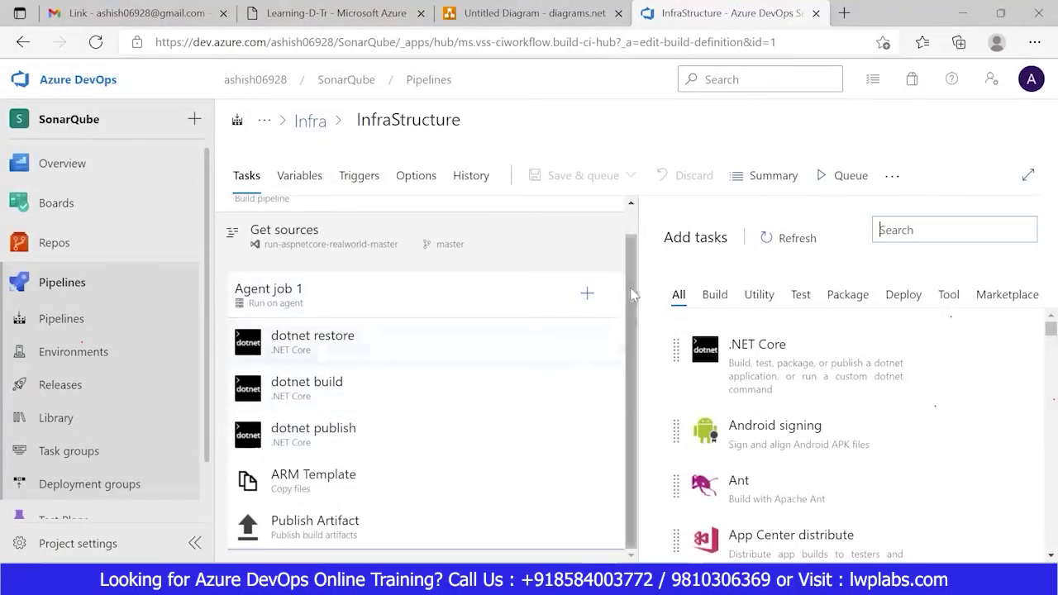
Remove the ARM Template copy files task from the InfraStructure pipeline and save the pipeline without queuing it
drag(634, 296, 630, 360)
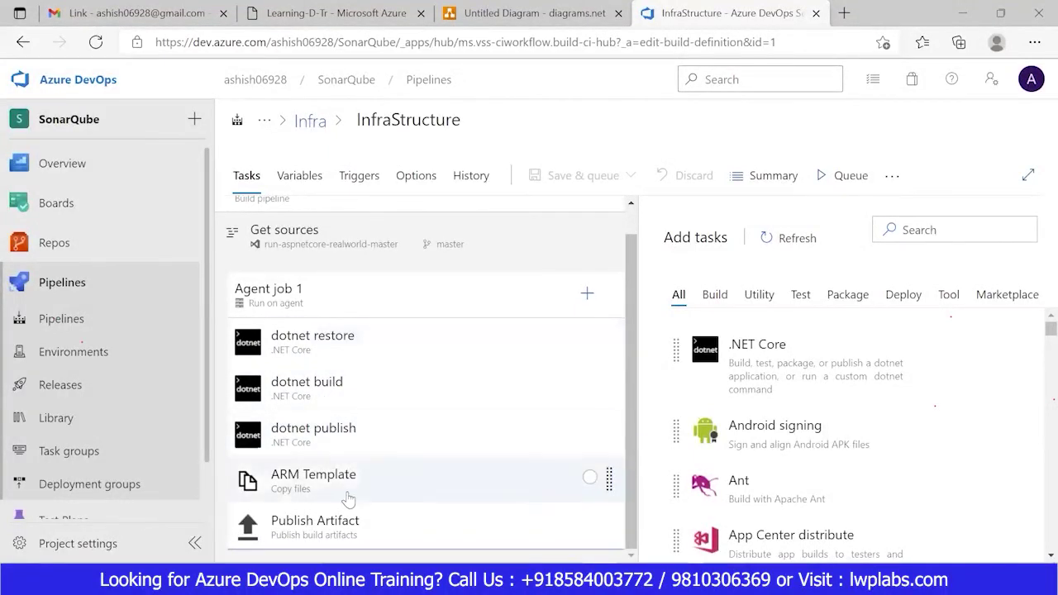
click(405, 478)
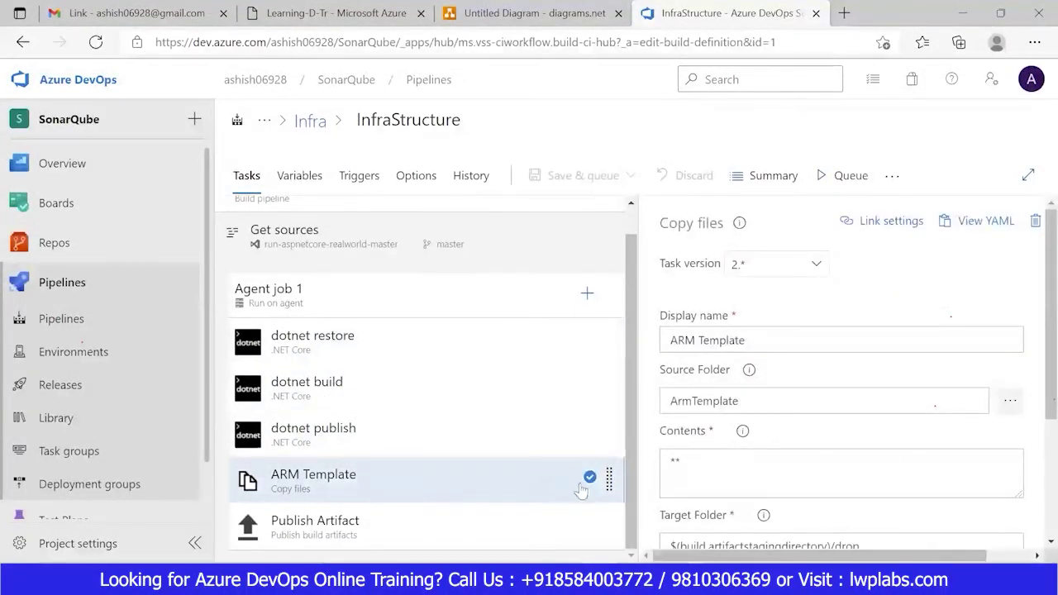
click(1035, 222)
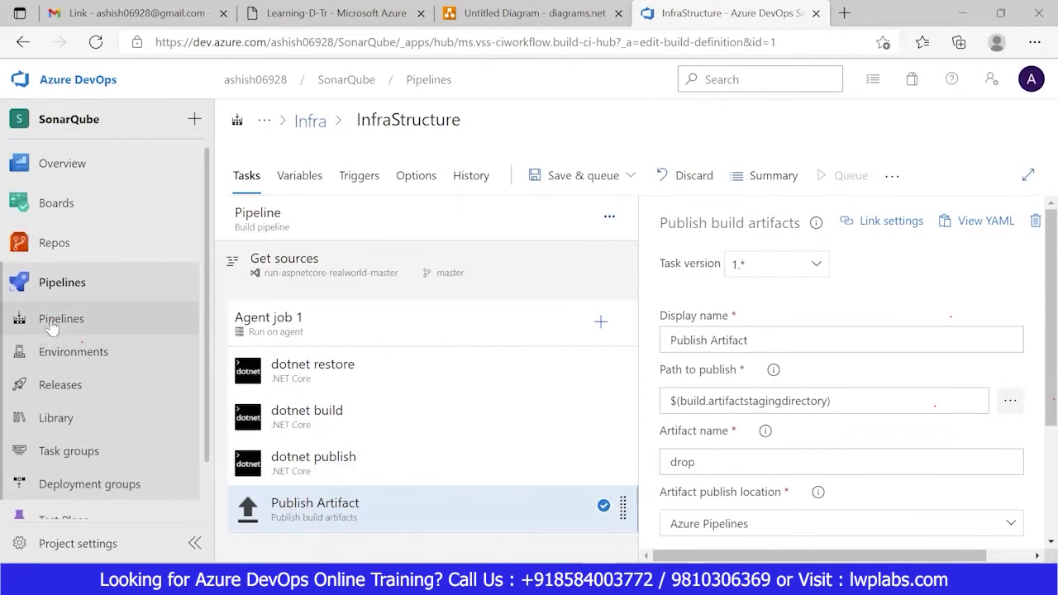
click(628, 175)
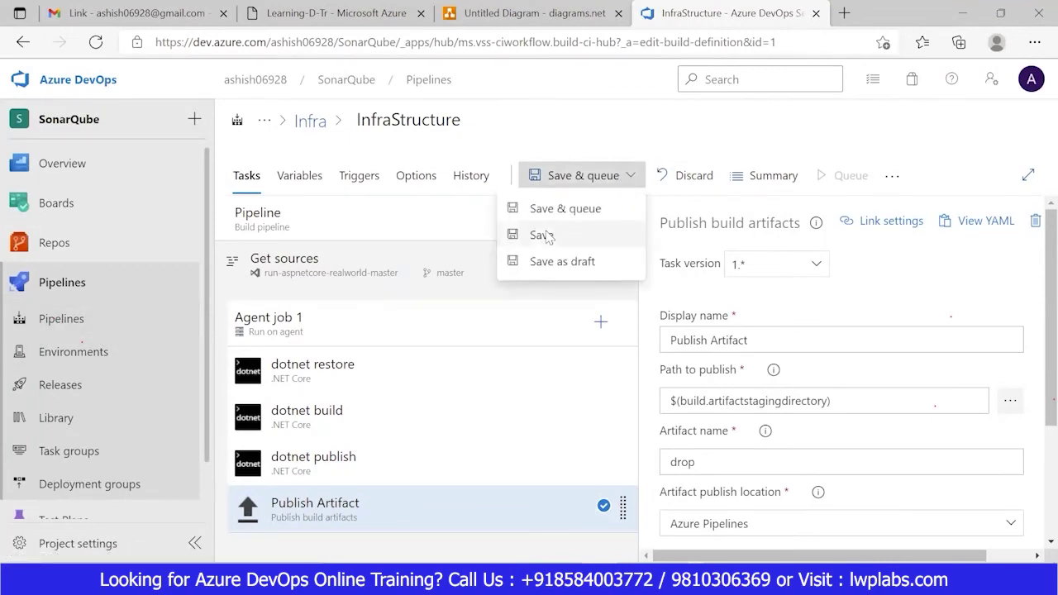
click(543, 235)
click(610, 379)
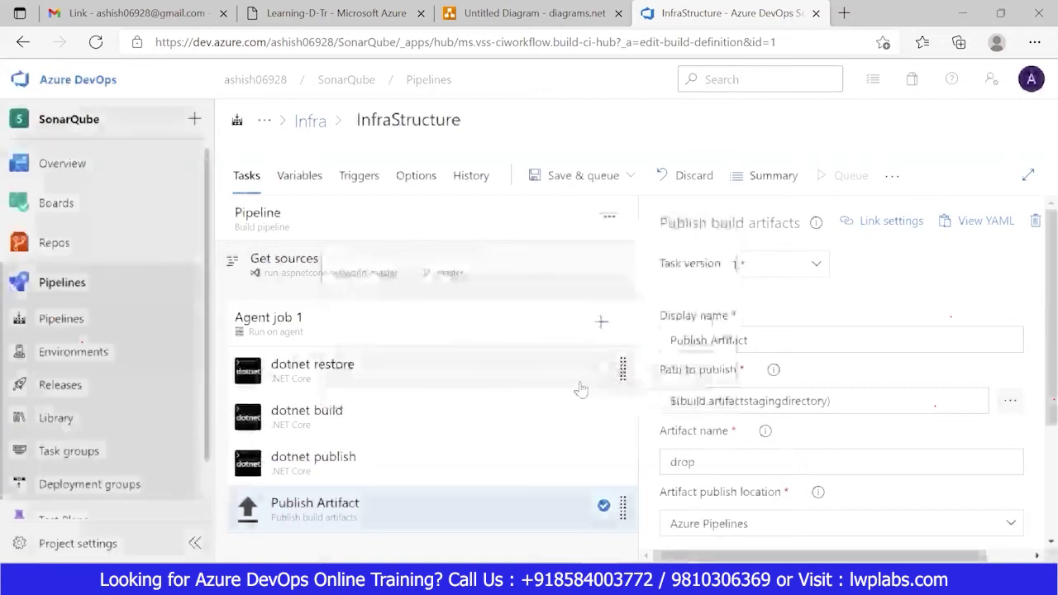
Start a new classic-editor pipeline from Azure Repos Git, using SonarQube's run-aspnetcore-realworld-master repository, the master branch and an empty job
click(74, 324)
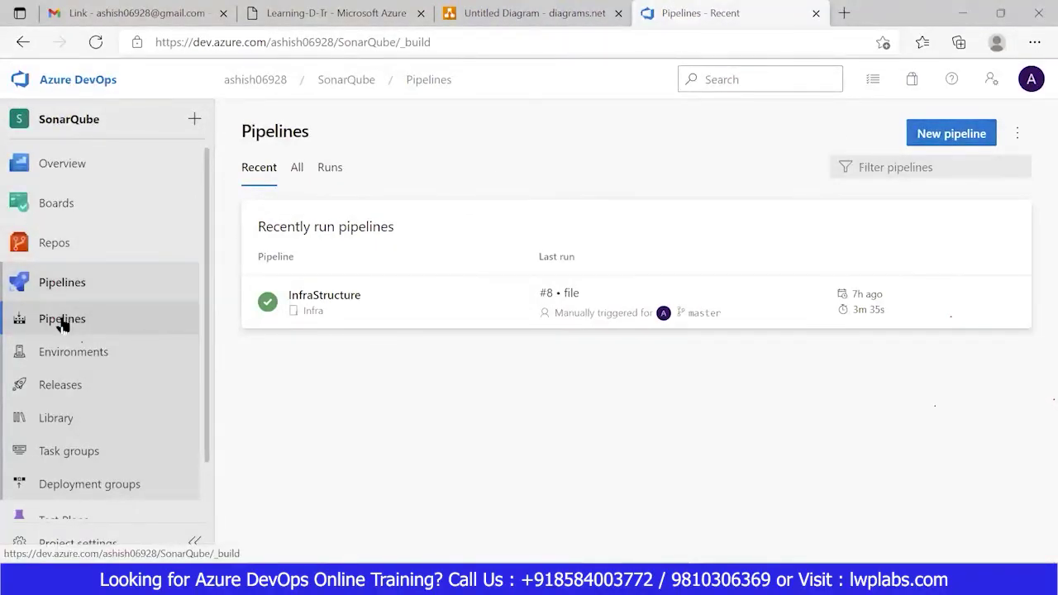
click(944, 137)
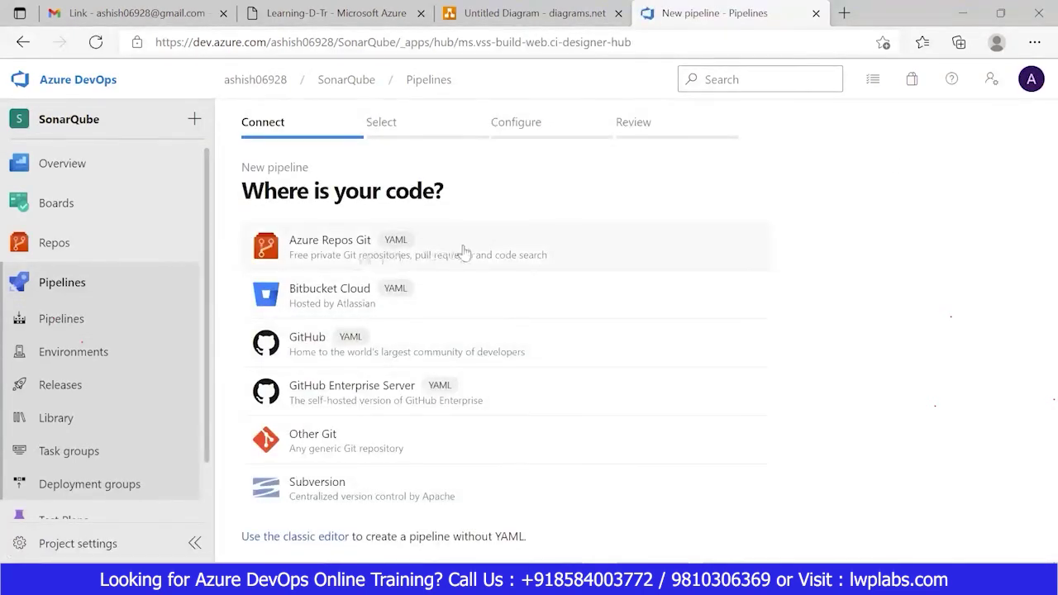
click(443, 257)
click(291, 537)
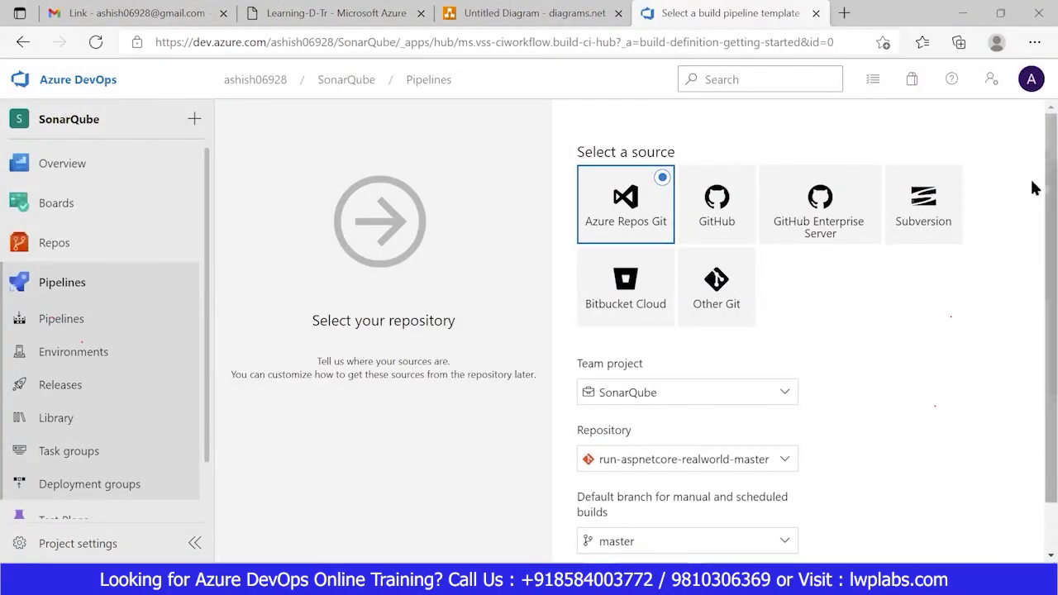
scroll(1038, 248, down, 1)
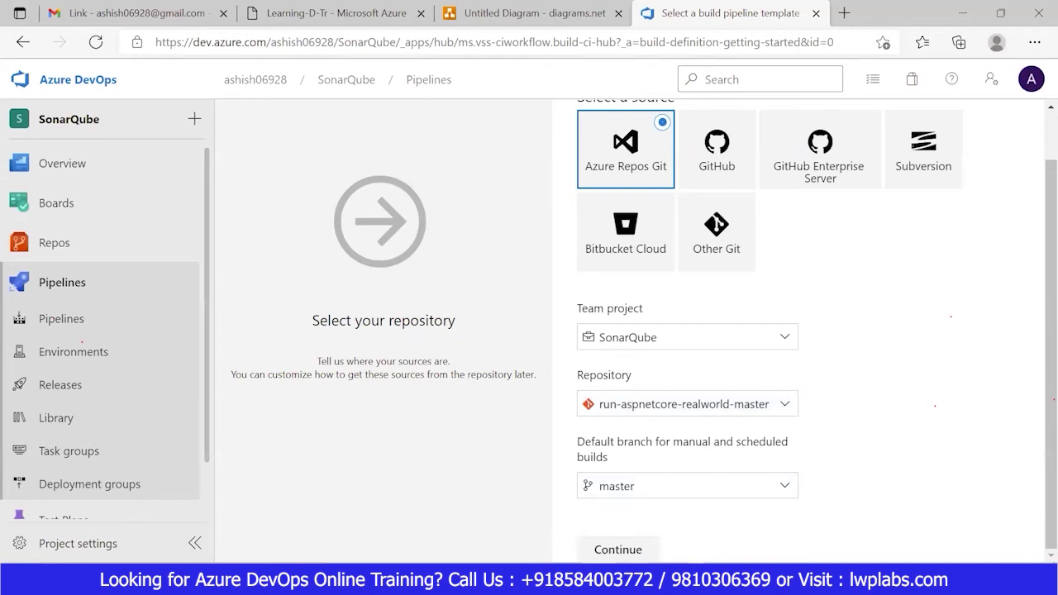
click(618, 549)
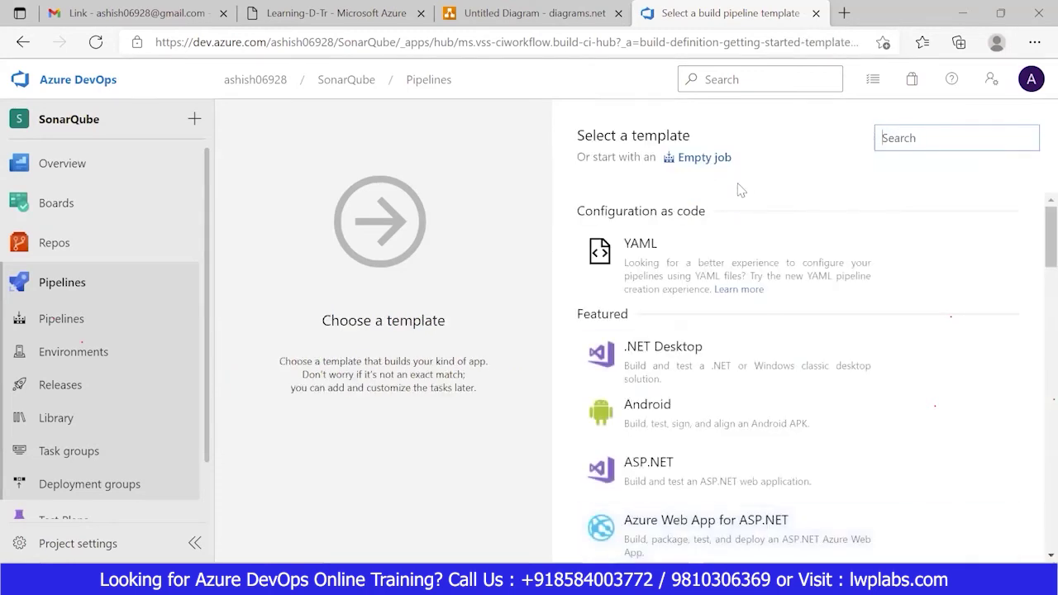
click(705, 158)
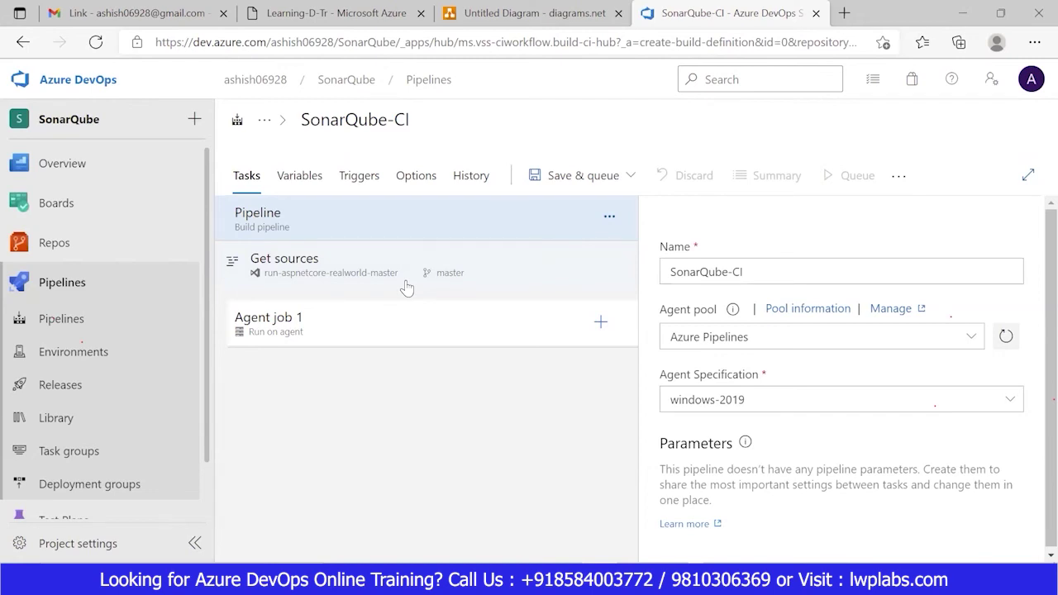
Leave the new SonarQube-CI pipeline without saving it and open the existing InfraStructure build pipeline for editing
click(71, 322)
click(599, 354)
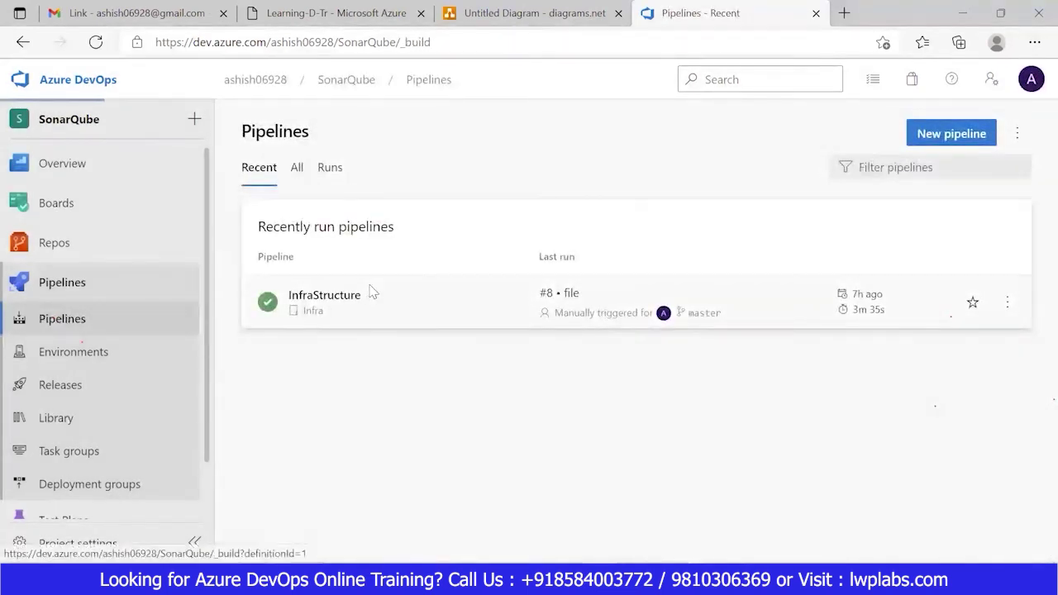
click(371, 293)
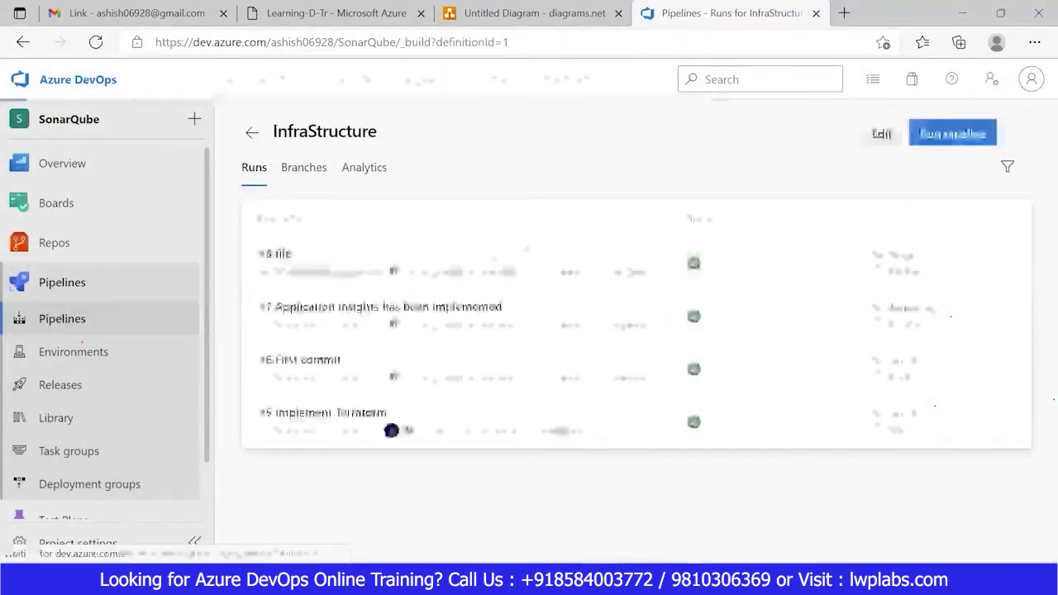
click(883, 134)
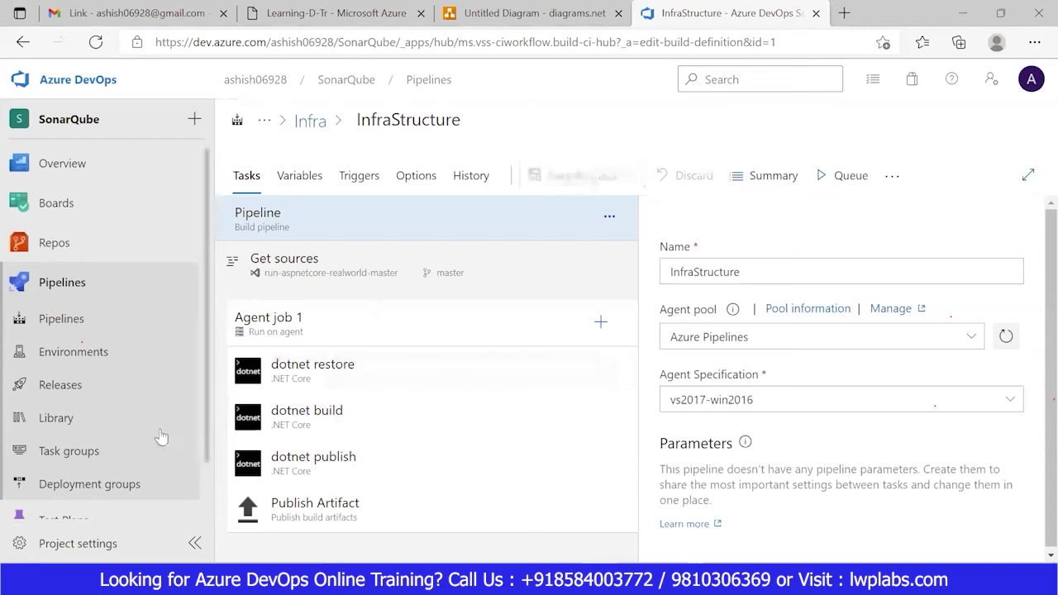
Open the New release pipeline for editing and review the Deploy Azure App Service task in its Development stage
click(62, 387)
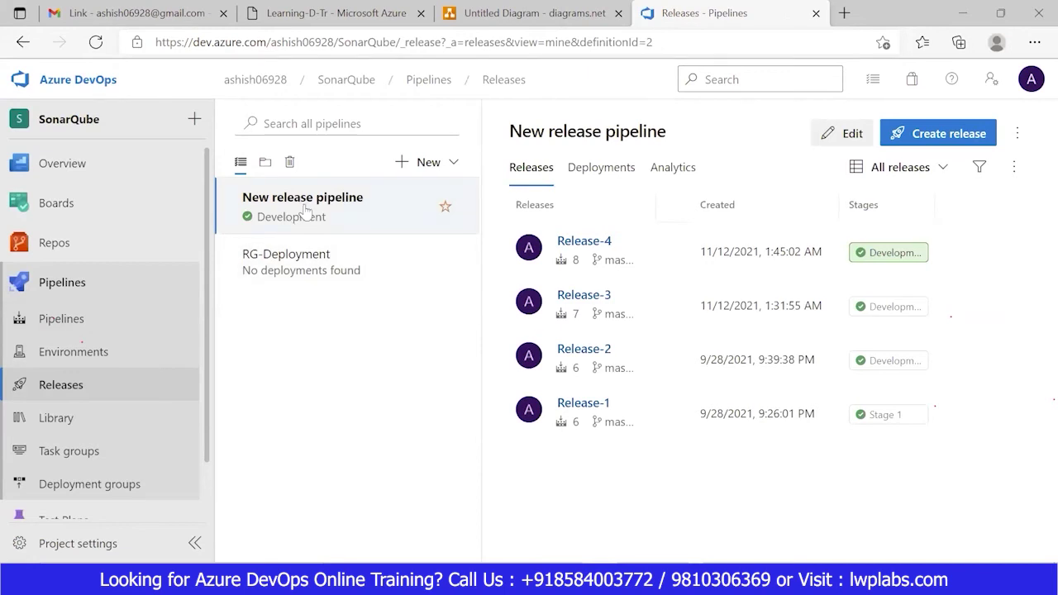
click(864, 133)
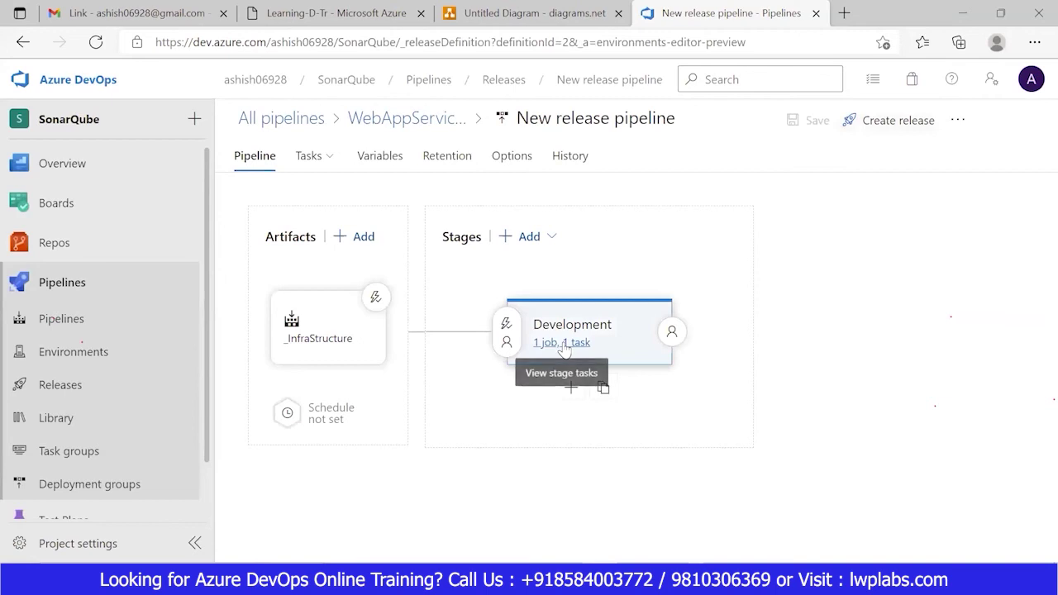
click(563, 346)
click(349, 303)
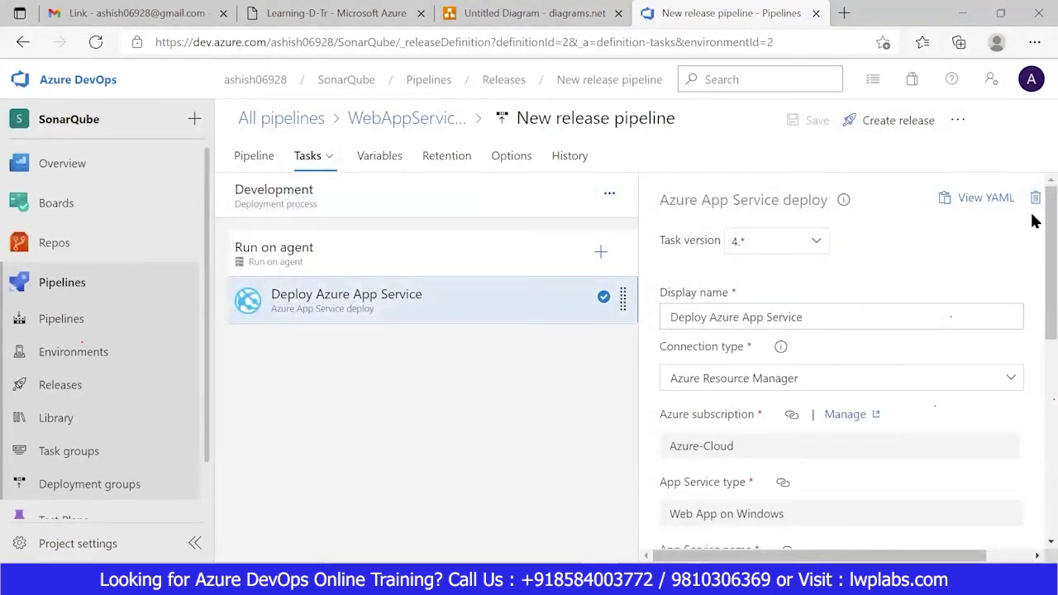
drag(1031, 220, 1032, 246)
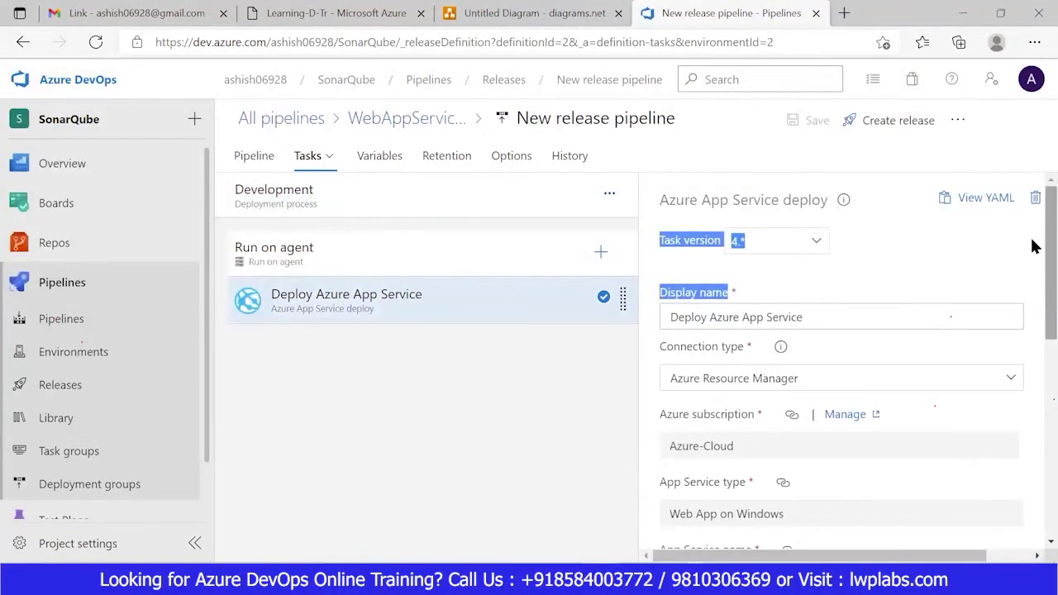
scroll(1031, 331, down, 4)
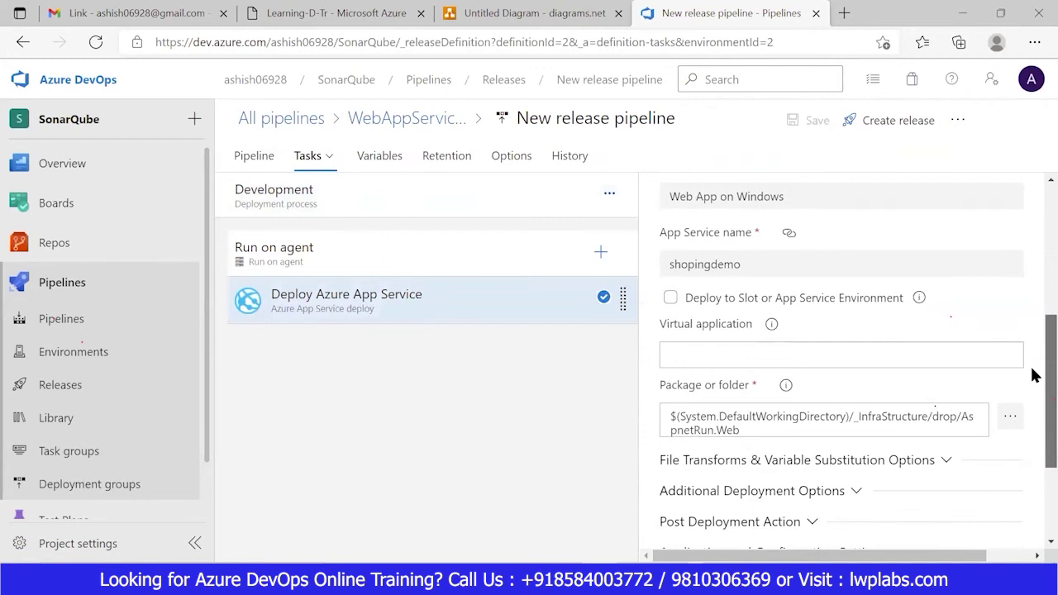
Search the tasks available for the Development stage's agent job for "Deploy" and "app ser", and clear the search
click(601, 253)
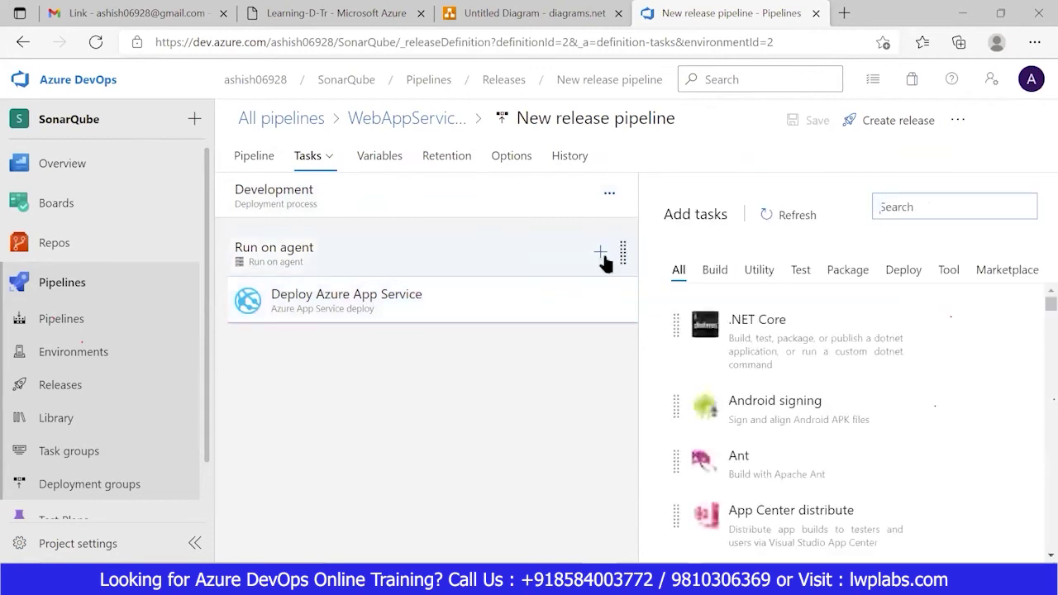
click(900, 208)
text(Deploy)
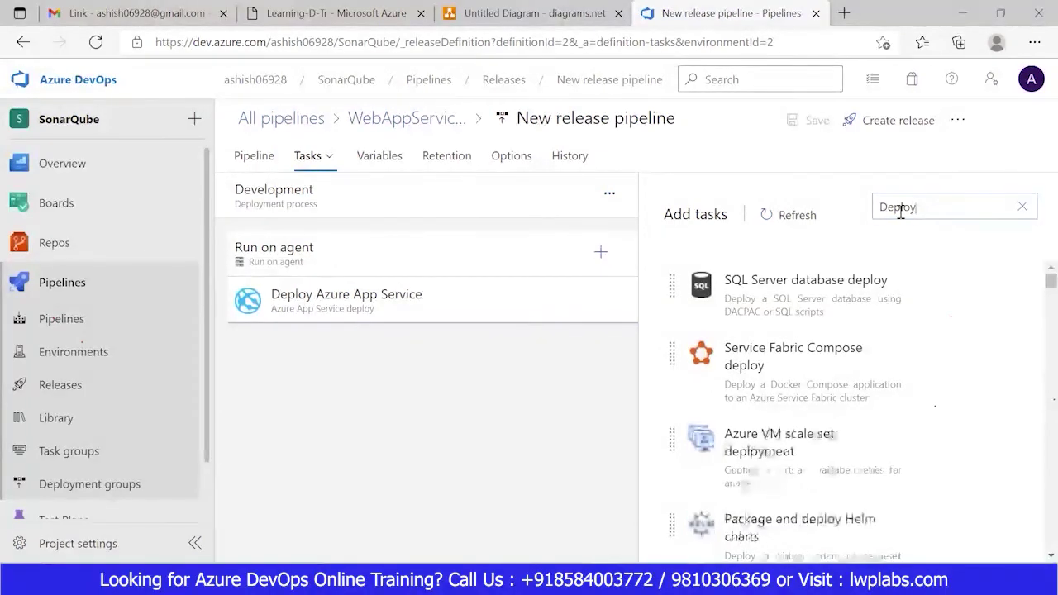
key(BackSpace)
key(BackSpace)
key(BackSpace)
key(BackSpace)
key(BackSpace)
key(BackSpace)
text(app)
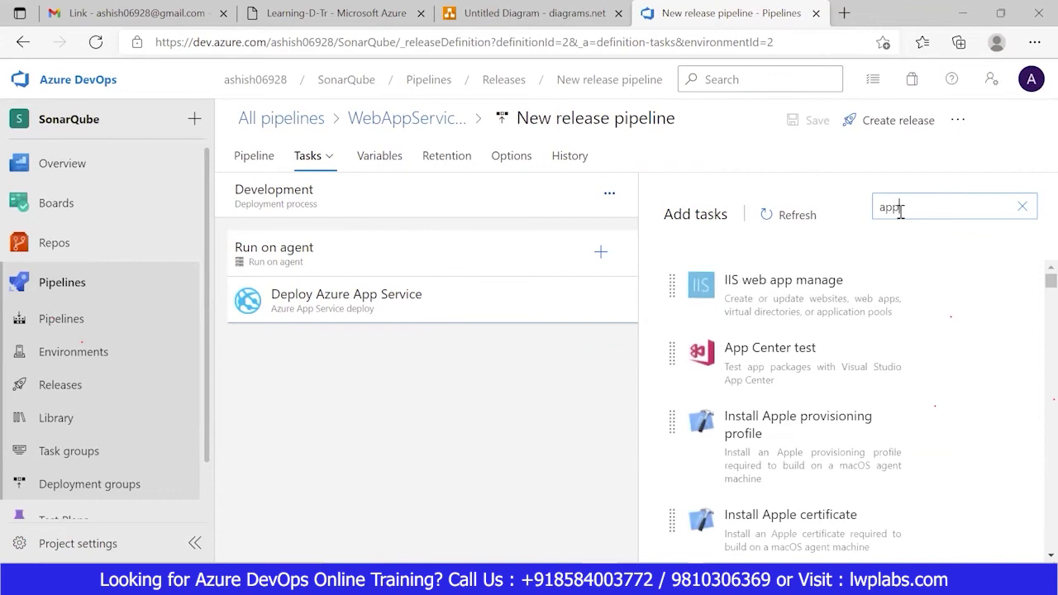
text( ser)
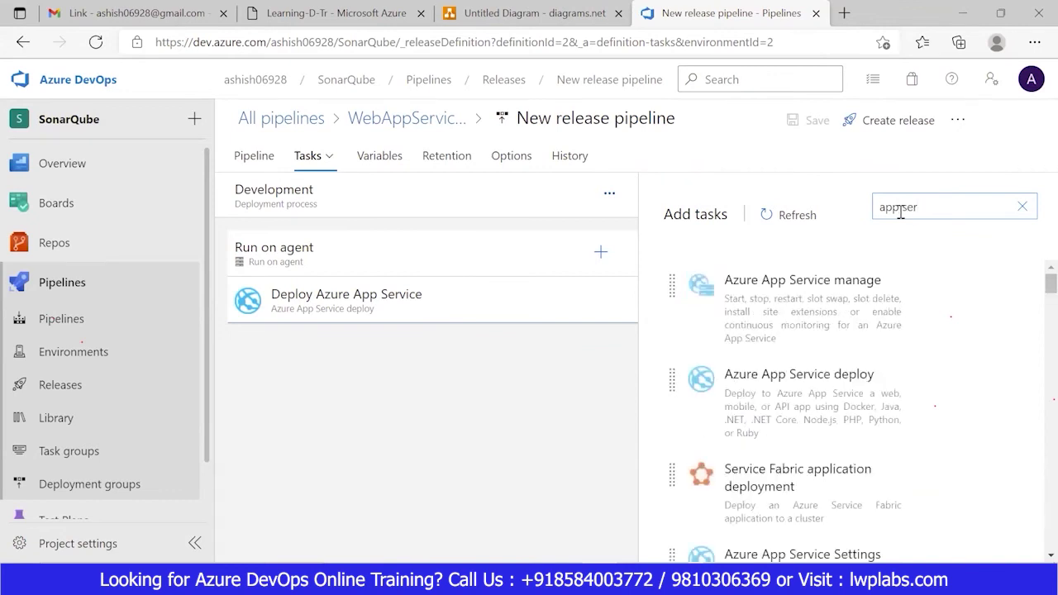
mouse_move(791, 447)
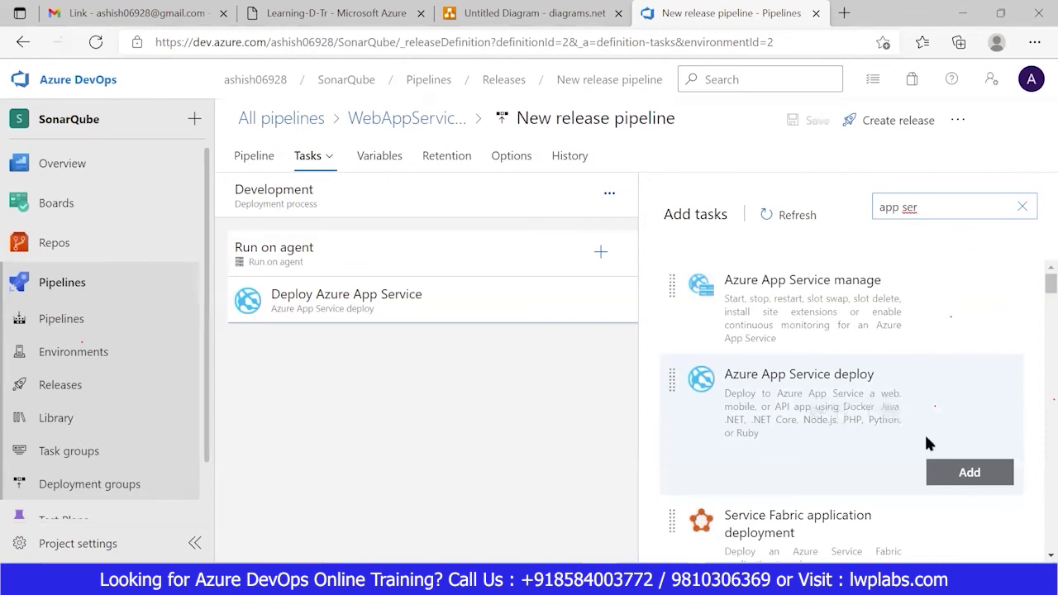
click(1021, 214)
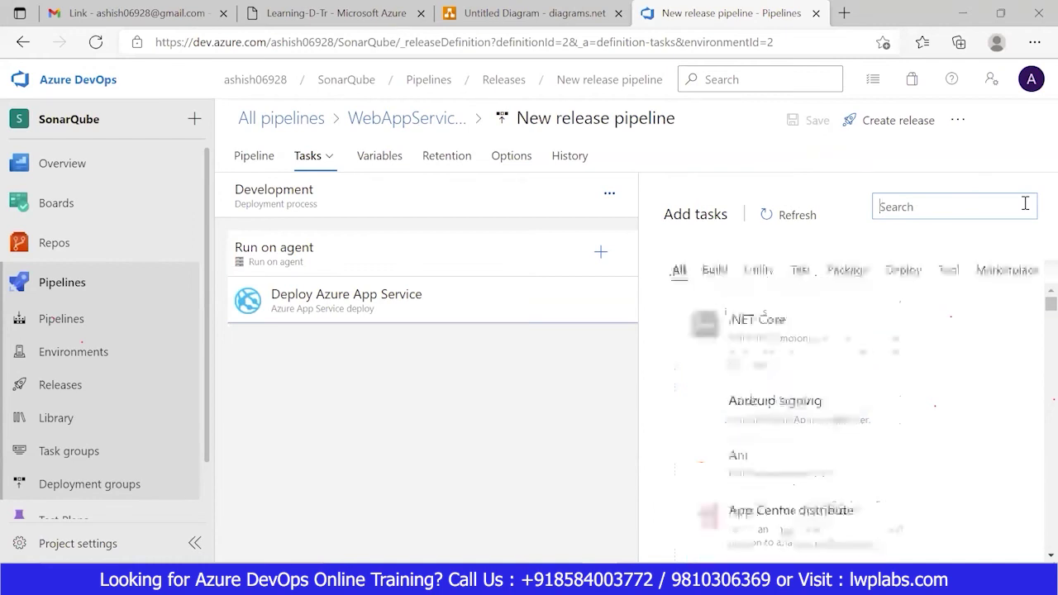
Review the Deploy Azure App Service task's connection, subscription, App Service name and package settings
click(422, 308)
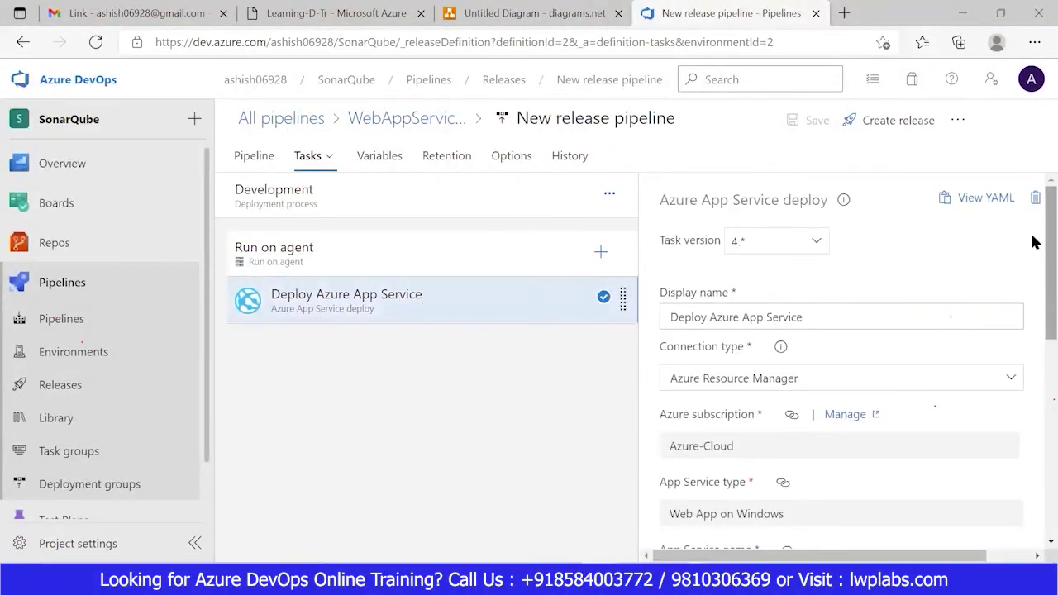
scroll(1032, 241, down, 2)
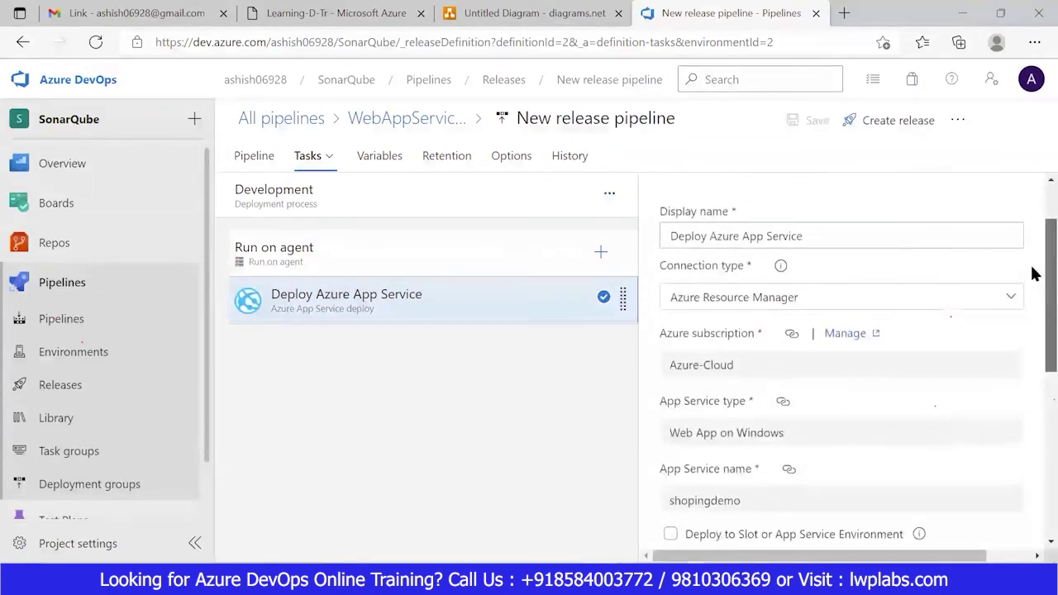
scroll(1032, 331, down, 5)
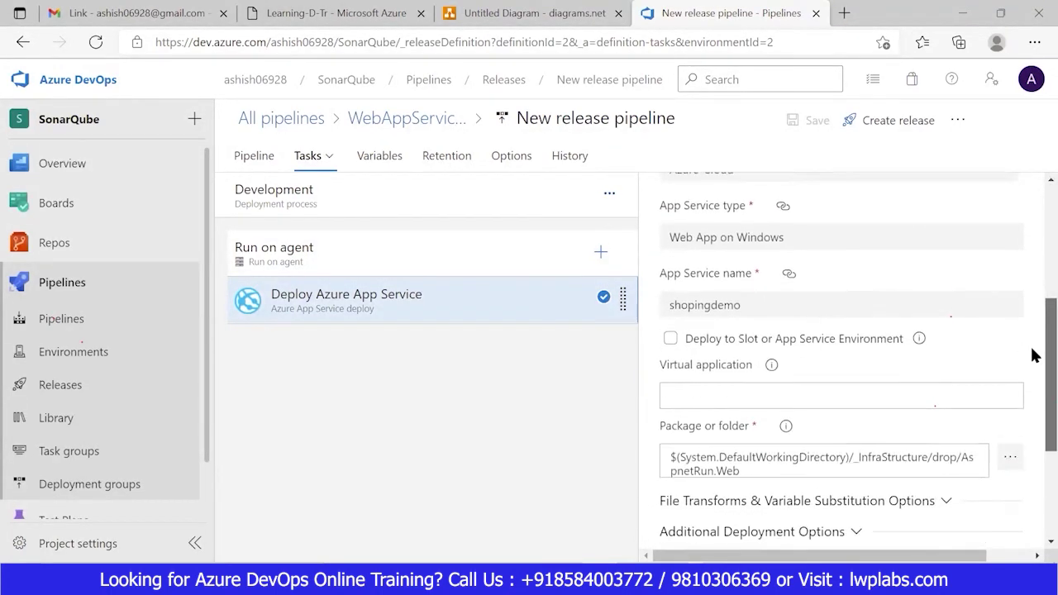
scroll(1032, 364, down, 4)
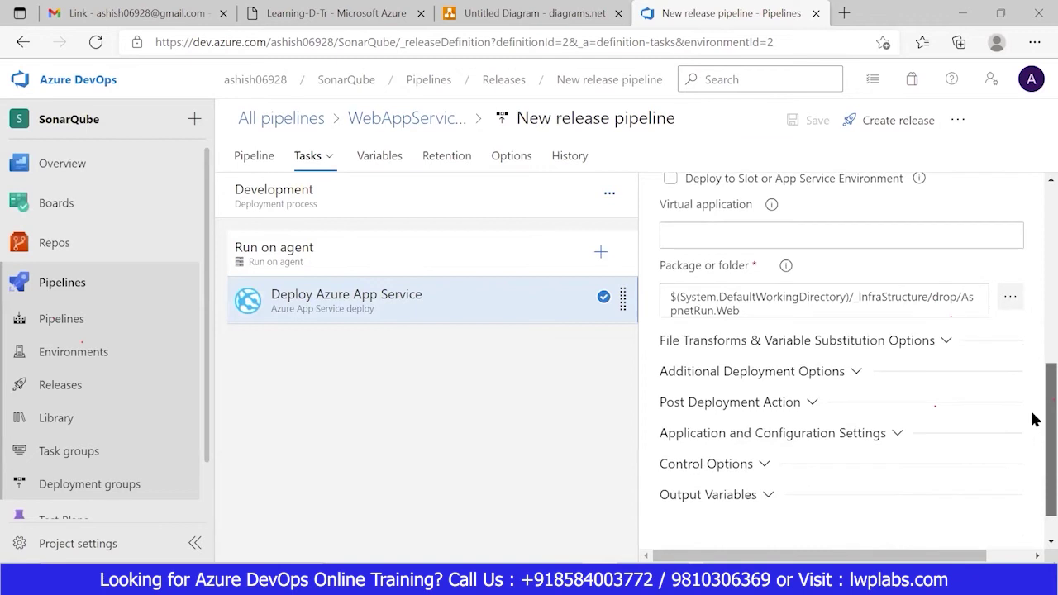
Browse the package folders in the _InfraStructure drop artifact, cancel the selection, and inspect the File Transforms & Variable Substitution Options
click(1010, 300)
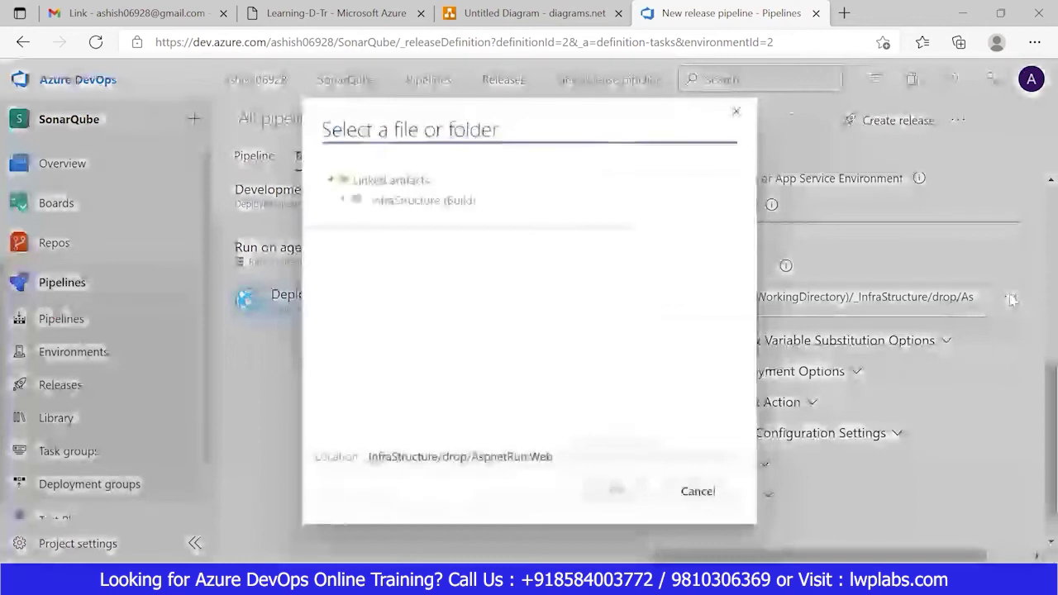
click(343, 200)
click(361, 219)
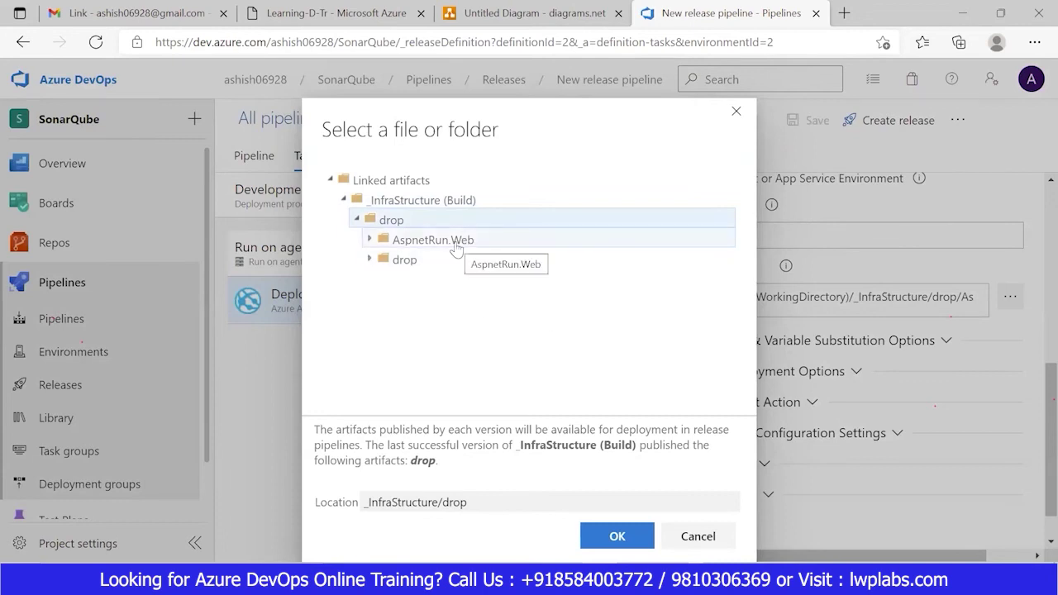
click(619, 537)
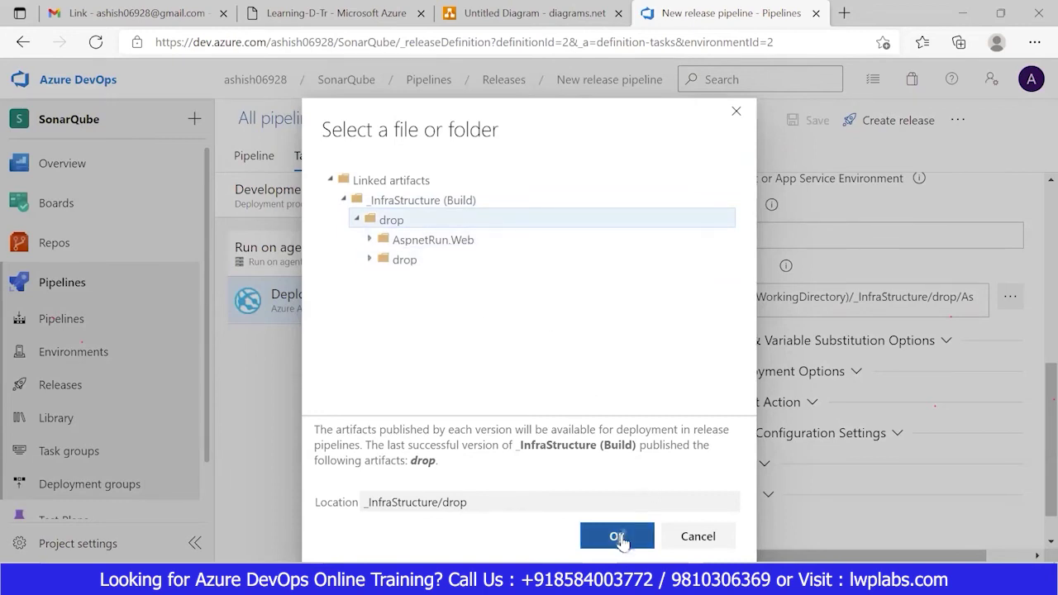
click(707, 542)
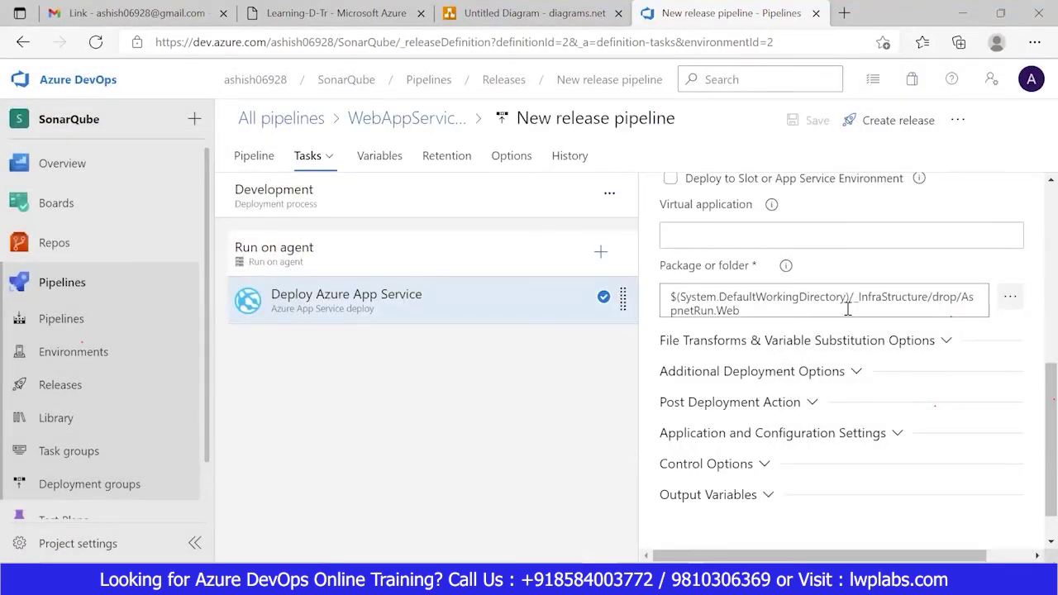
click(946, 340)
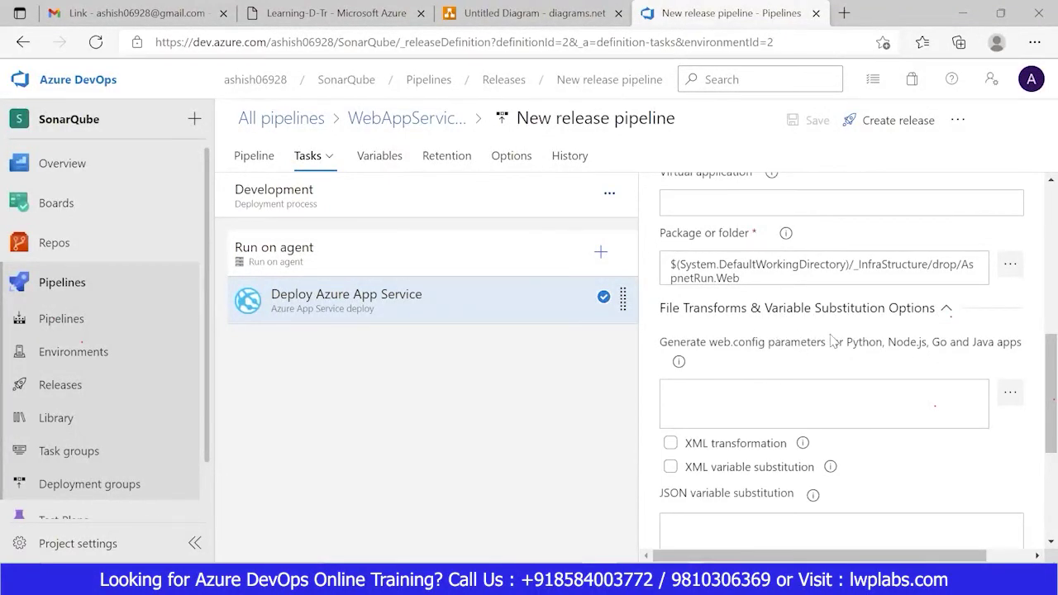
click(947, 310)
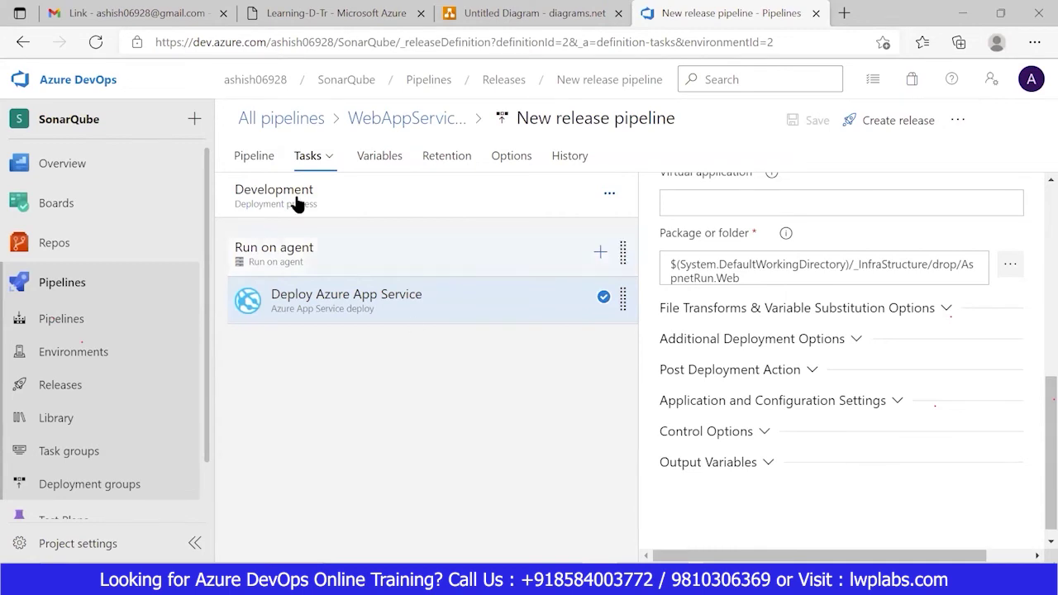
Add an empty-job stage named QA after the Development stage of the release pipeline
click(253, 157)
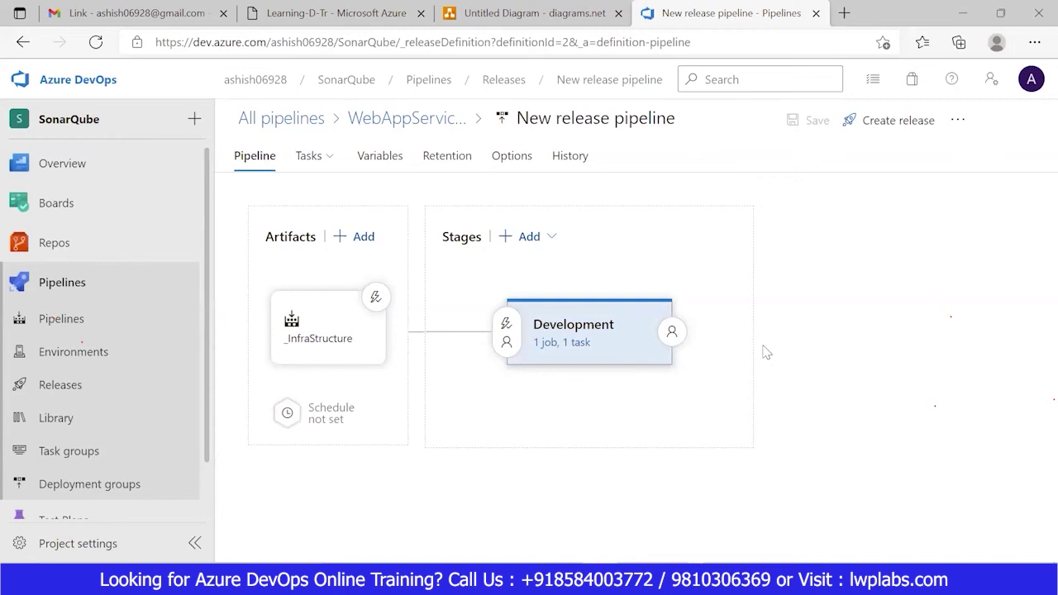
mouse_move(585, 389)
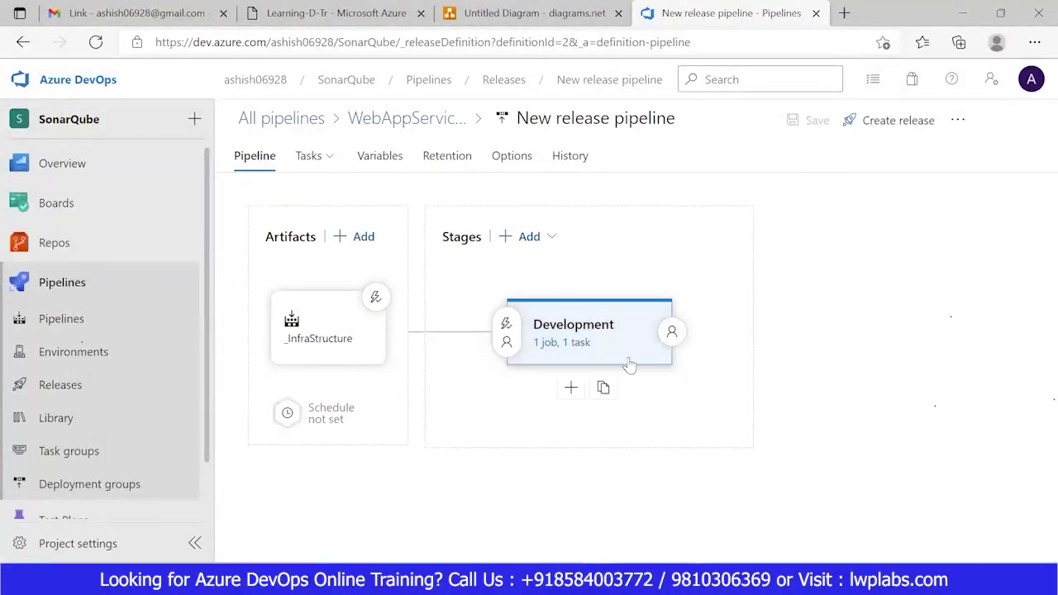
click(570, 401)
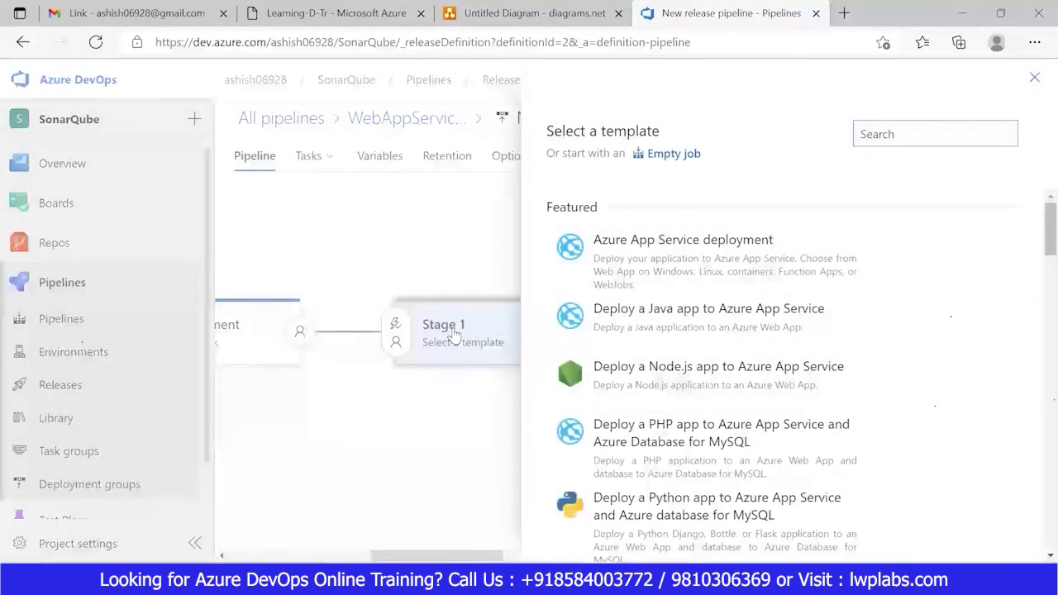
click(677, 157)
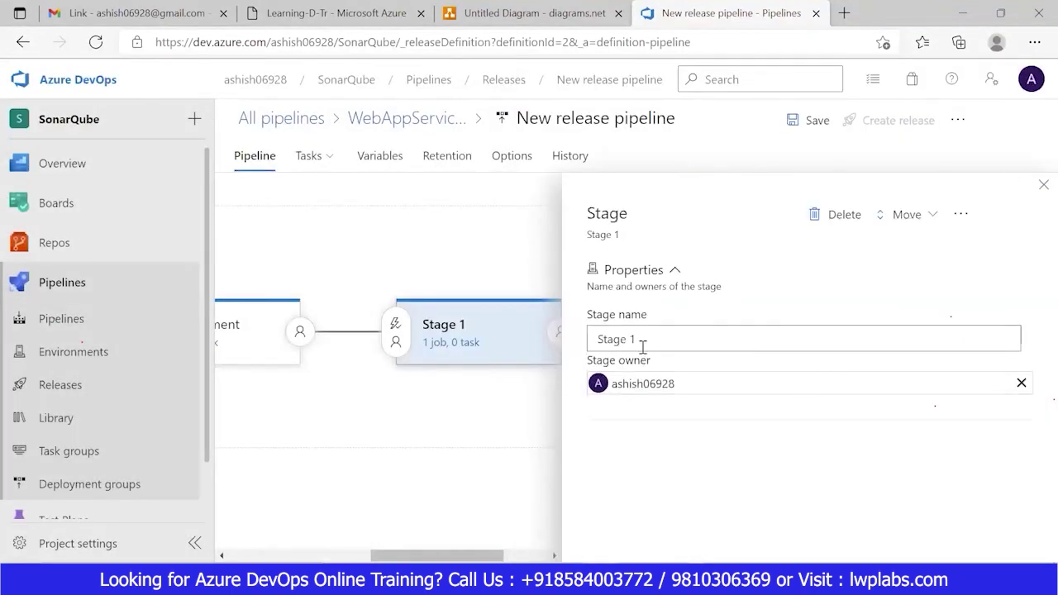
drag(665, 341, 548, 354)
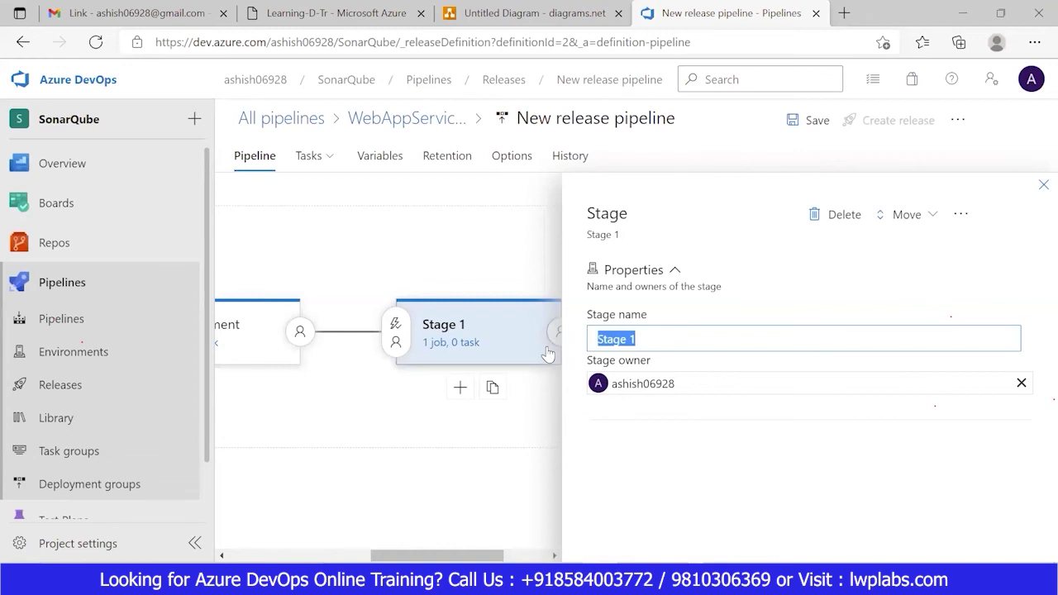
text(QA)
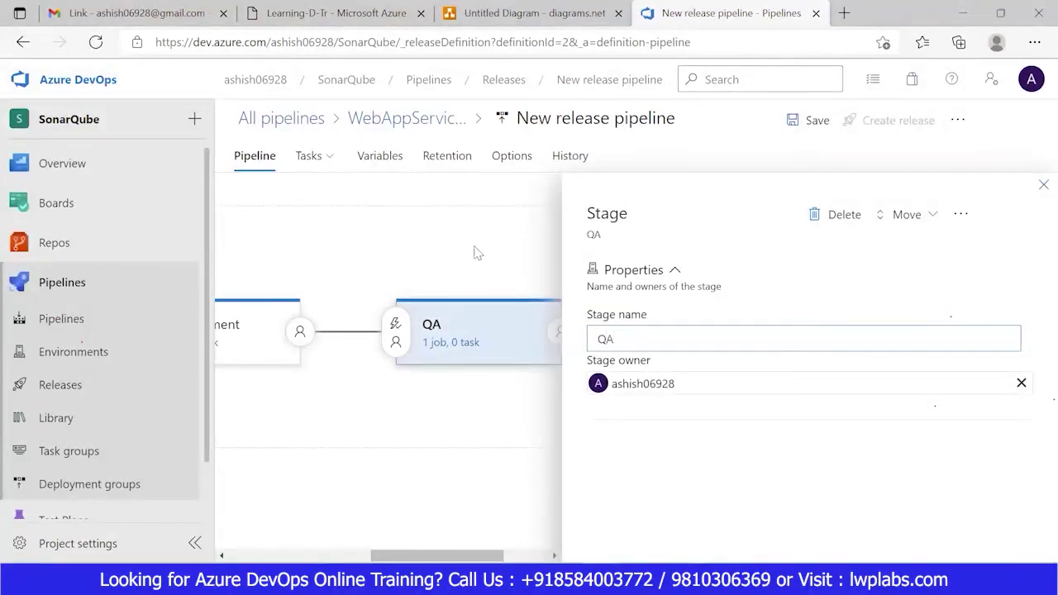
click(482, 252)
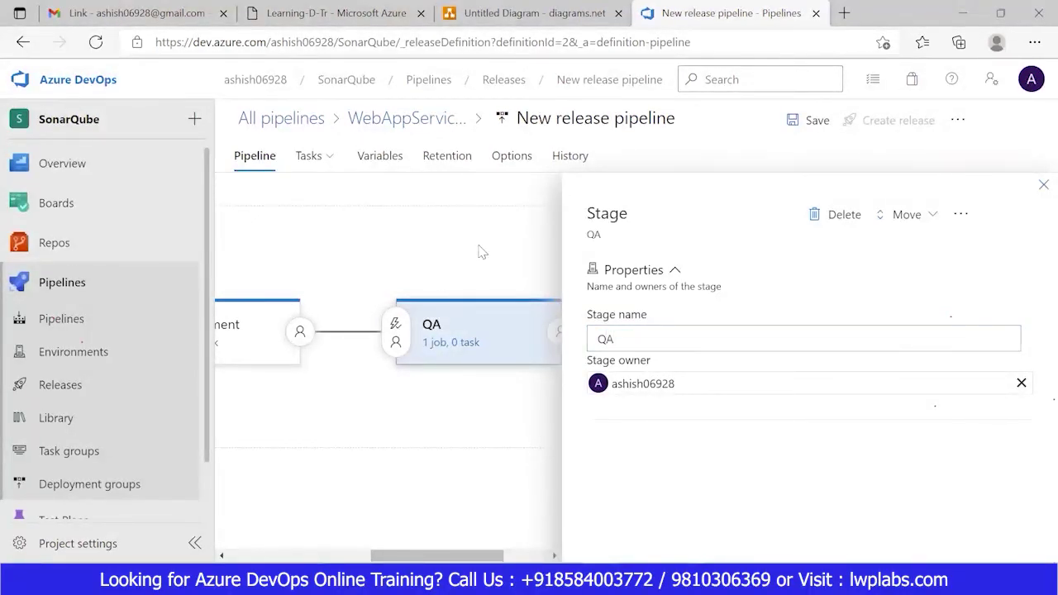
click(1041, 187)
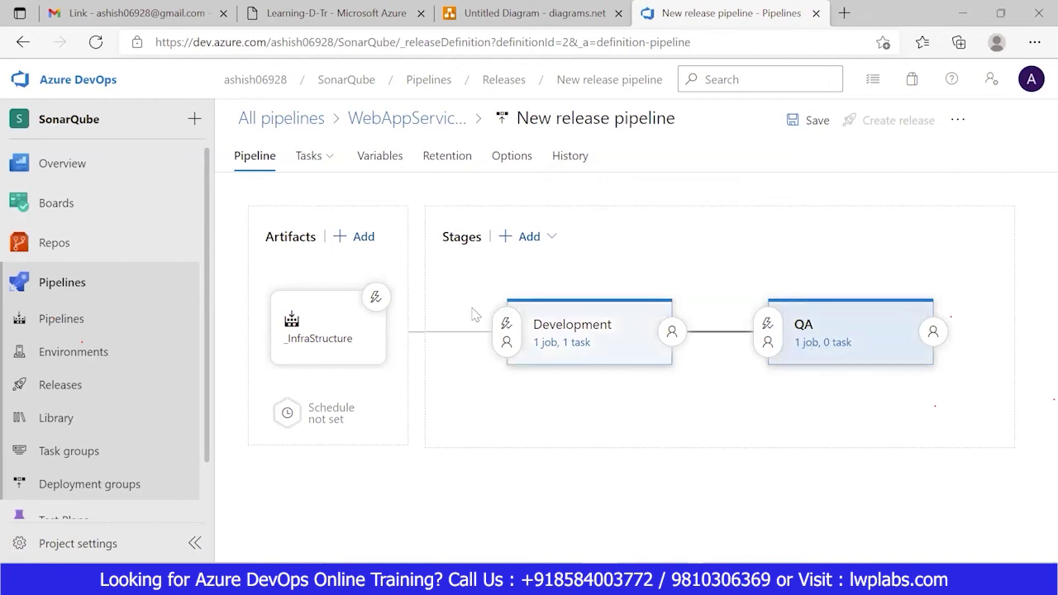
Examine the continuous deployment and pull request trigger settings of the _InfraStructure artifact and close them
click(376, 297)
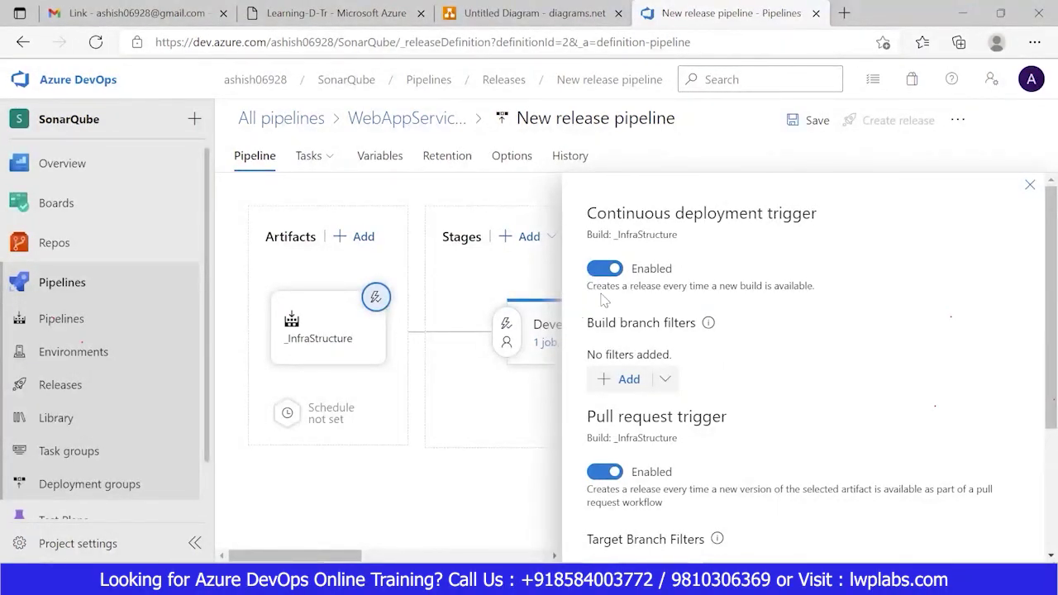
click(1033, 187)
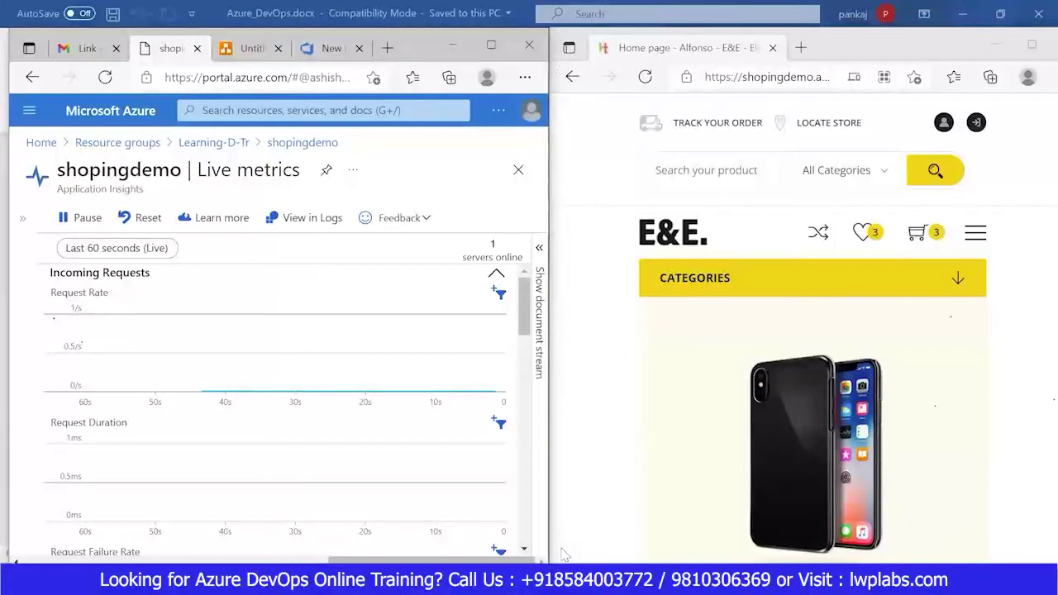
mouse_move(634, 583)
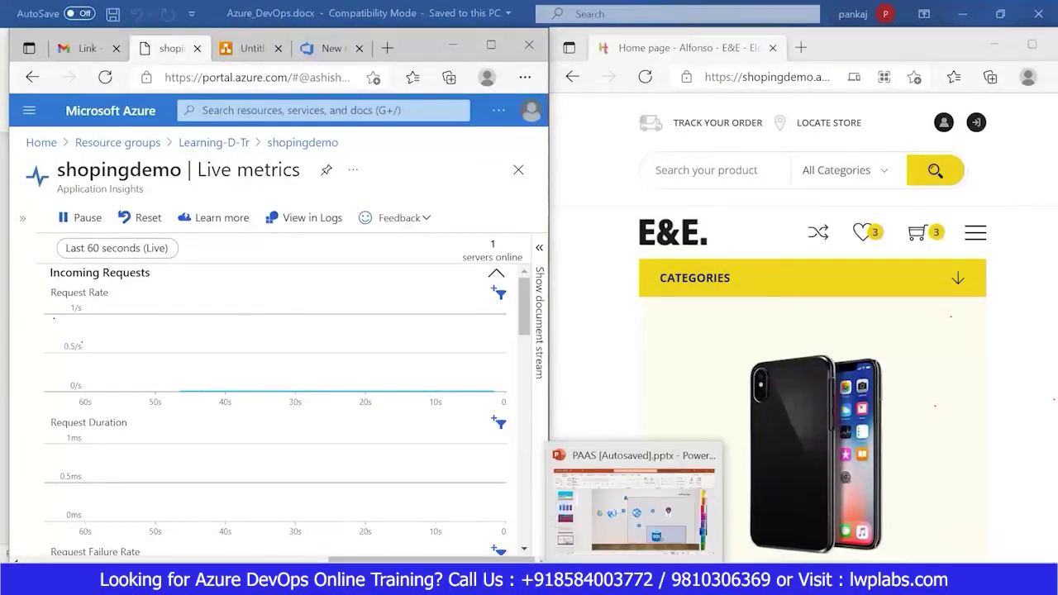
Open the shopingdemo Application Insights resource from the Learning-D-Tr resource group
click(633, 504)
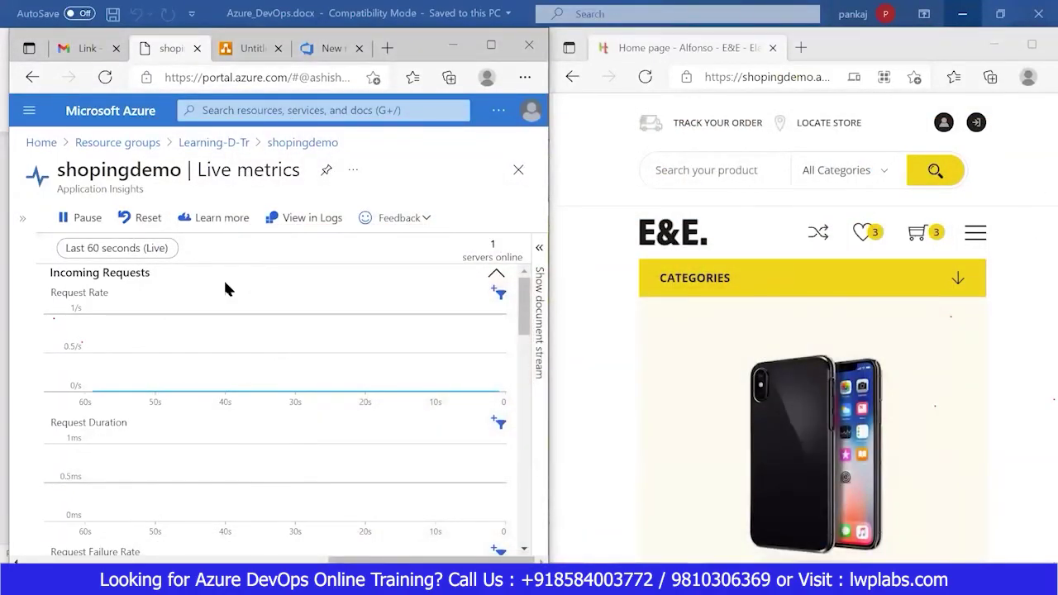
click(285, 144)
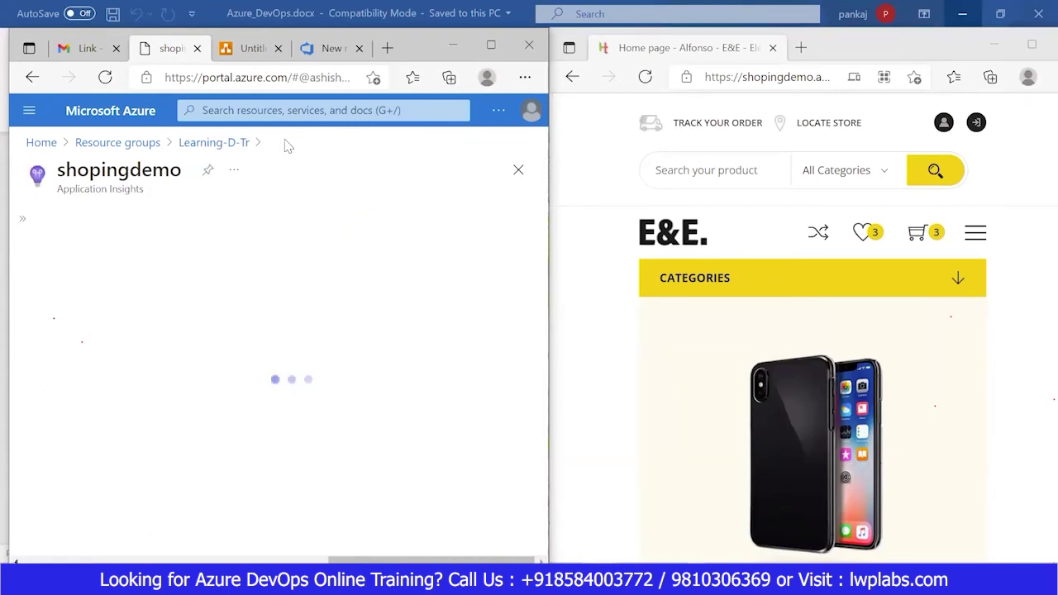
click(214, 143)
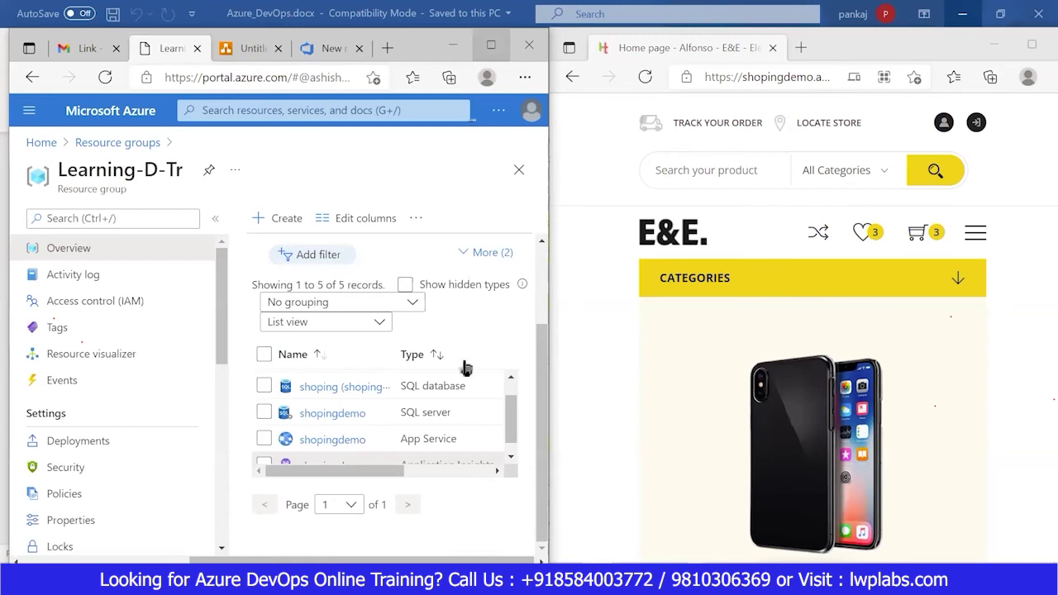
scroll(513, 434, down, 1)
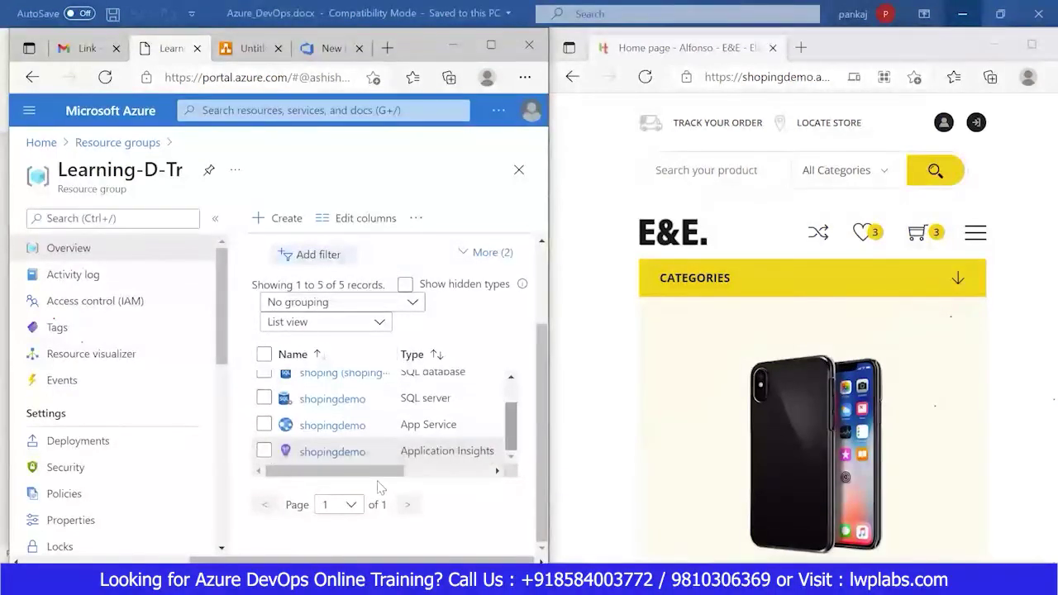
click(331, 453)
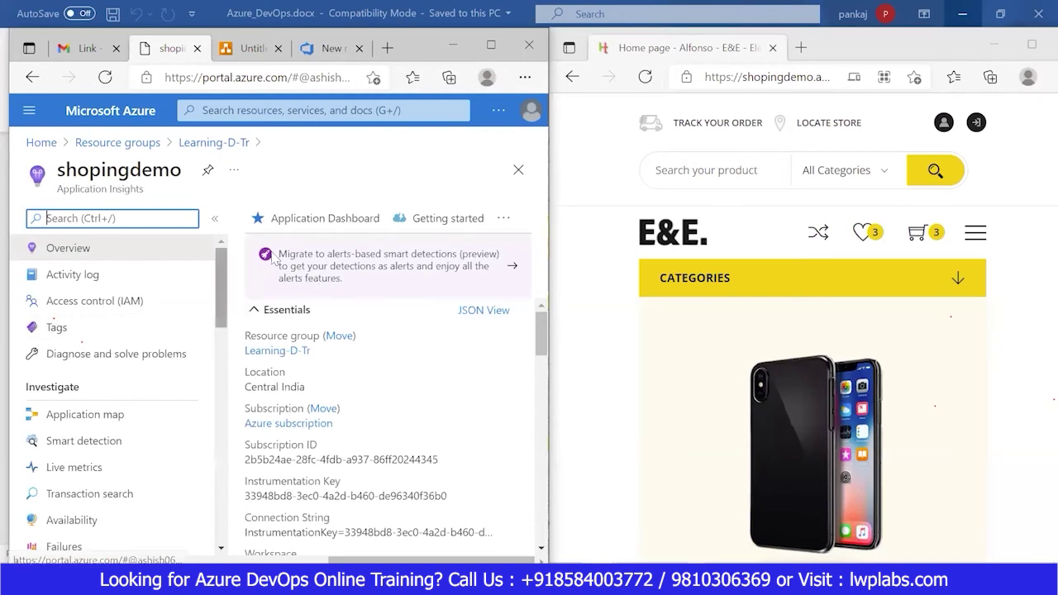
Open Live metrics for shopingdemo and show its incoming request charts beside the shop site with the navigation collapsed
click(493, 48)
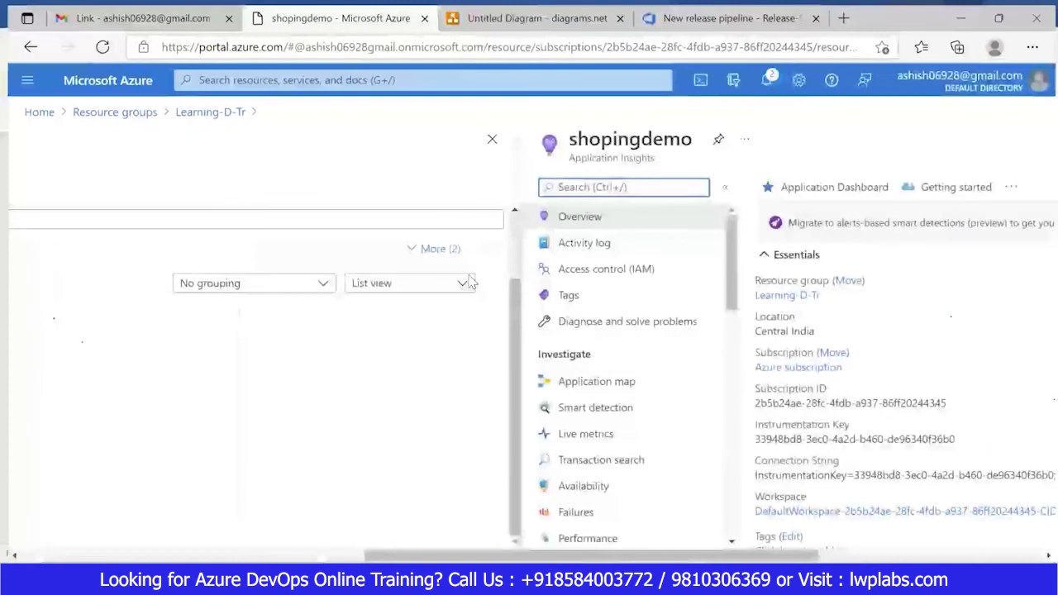
scroll(331, 293, down, 2)
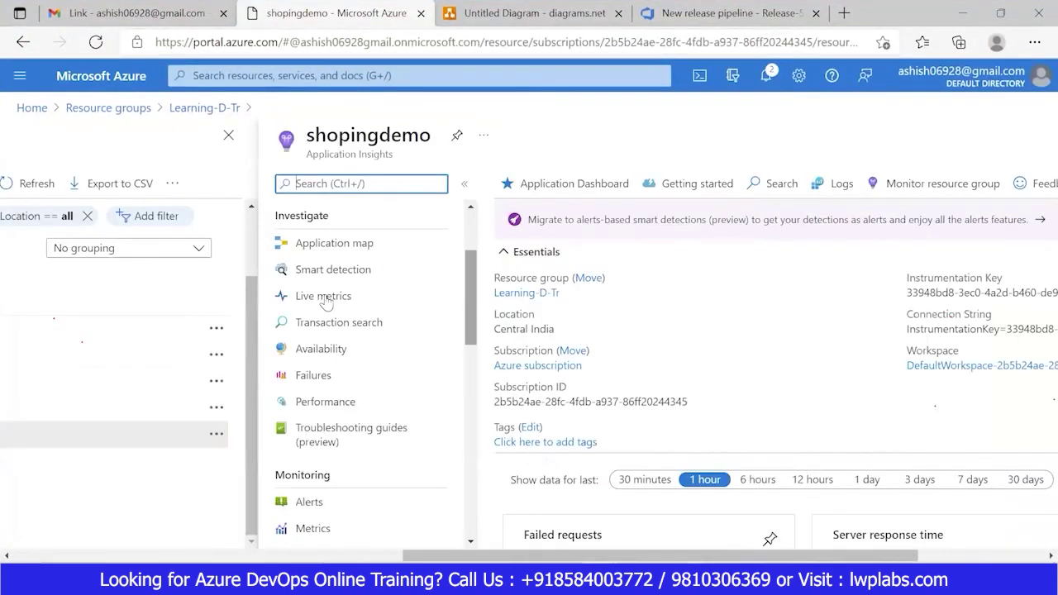
click(325, 298)
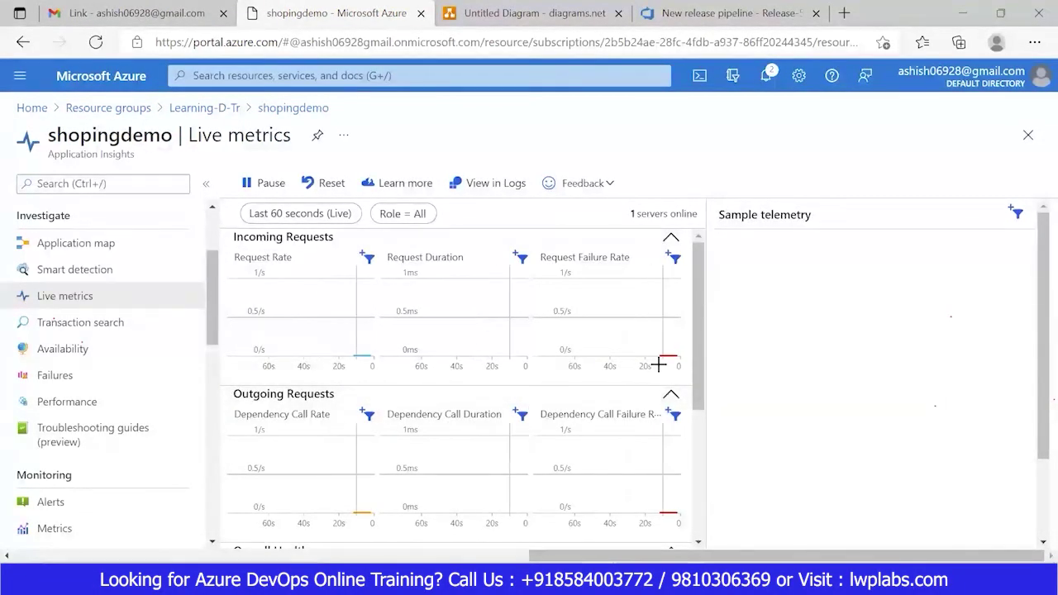
click(1002, 16)
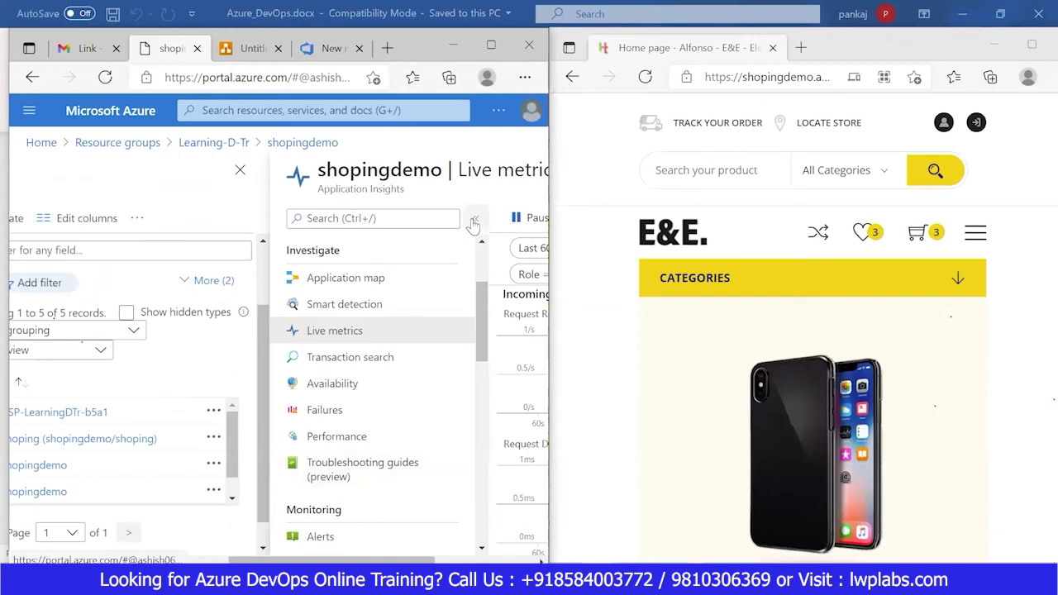
click(474, 219)
drag(350, 561, 453, 560)
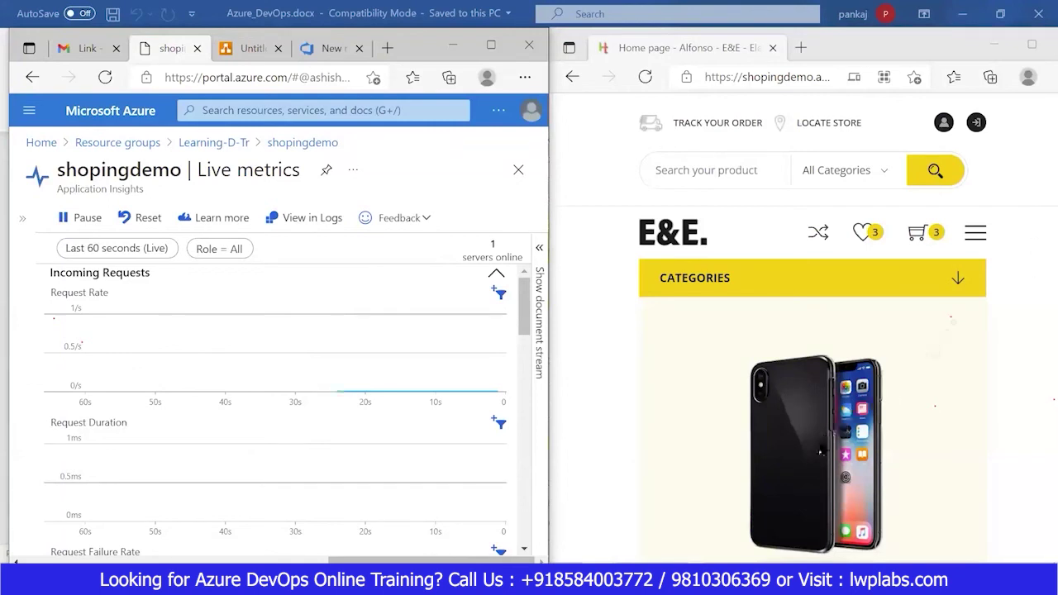
Generate requests on the shop site by expanding the categories, opening Track Your Order and returning to the home page
click(977, 240)
click(683, 283)
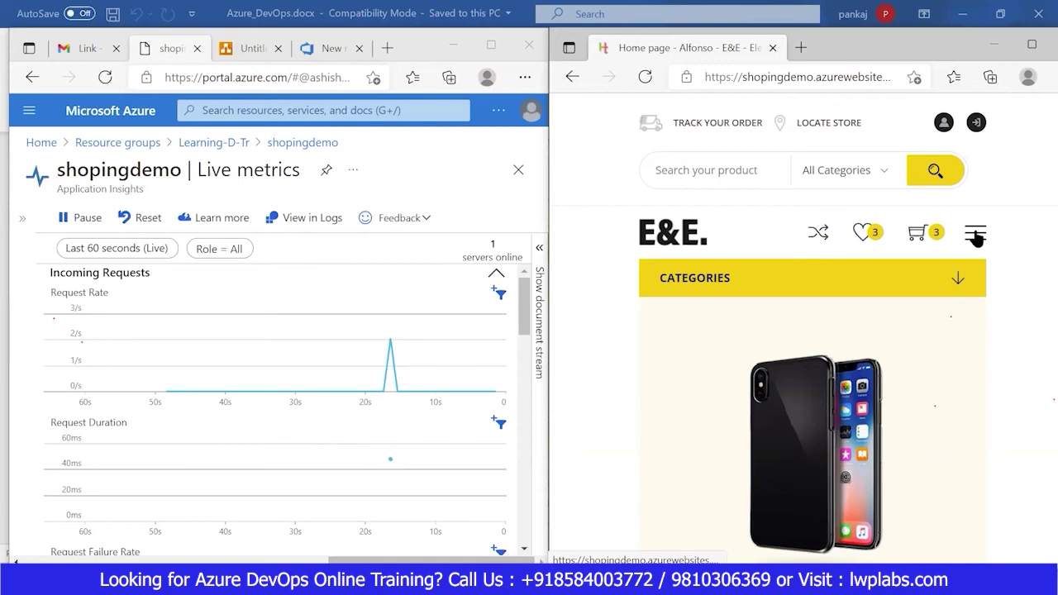
click(724, 130)
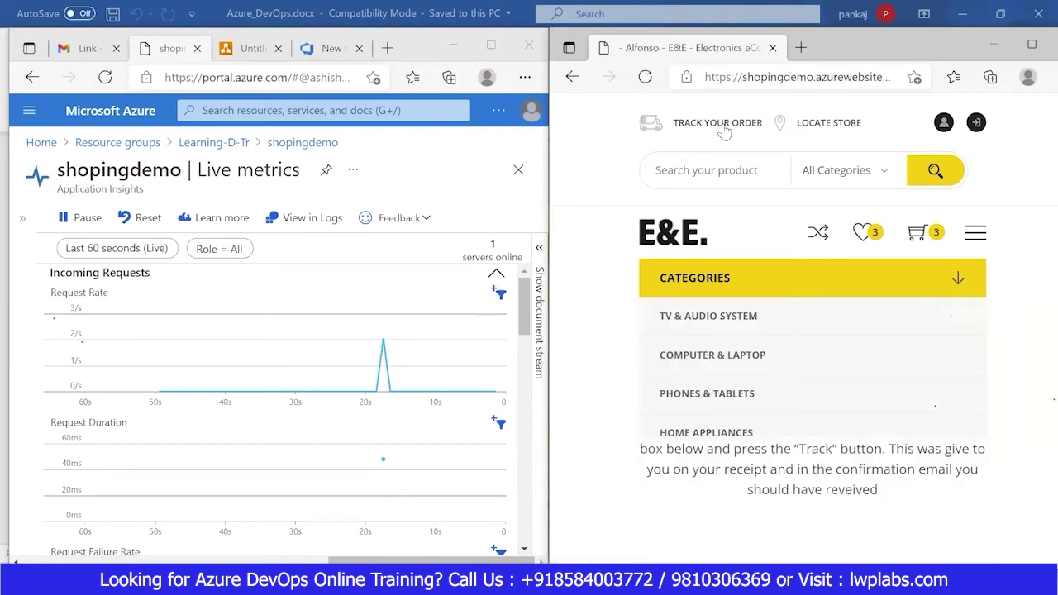
click(666, 234)
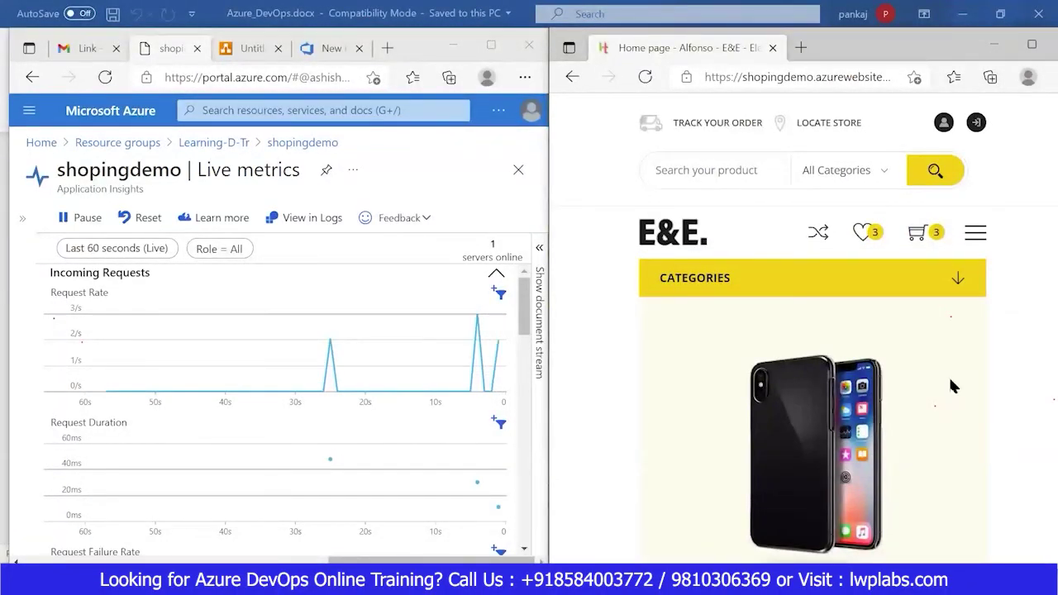
Enlarge the shop site, add the jeilips Steam Iron K 2 from the home page to the cart and open its product page
click(1032, 44)
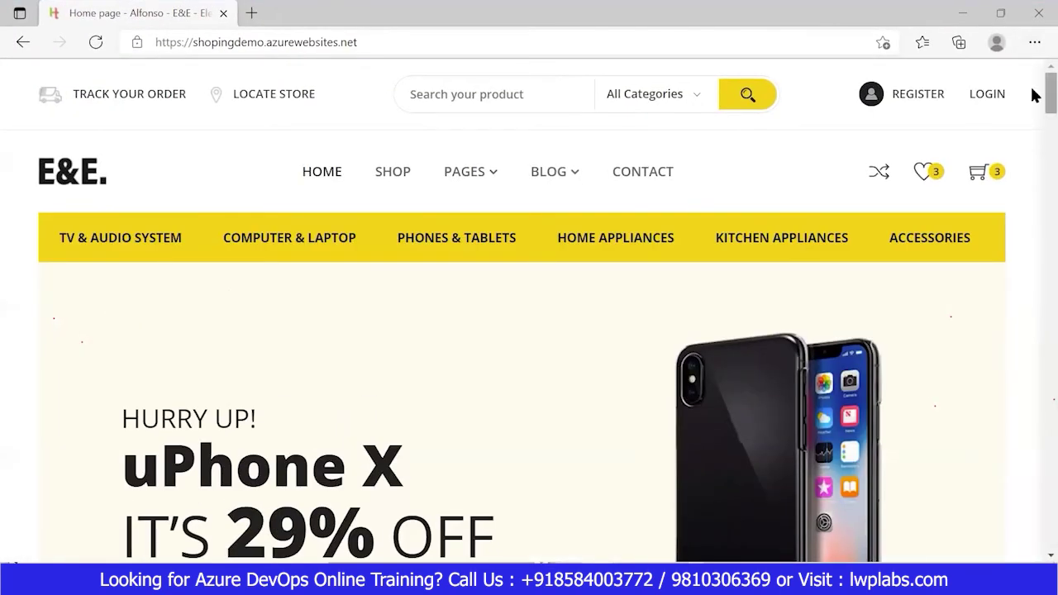
scroll(1033, 113, down, 15)
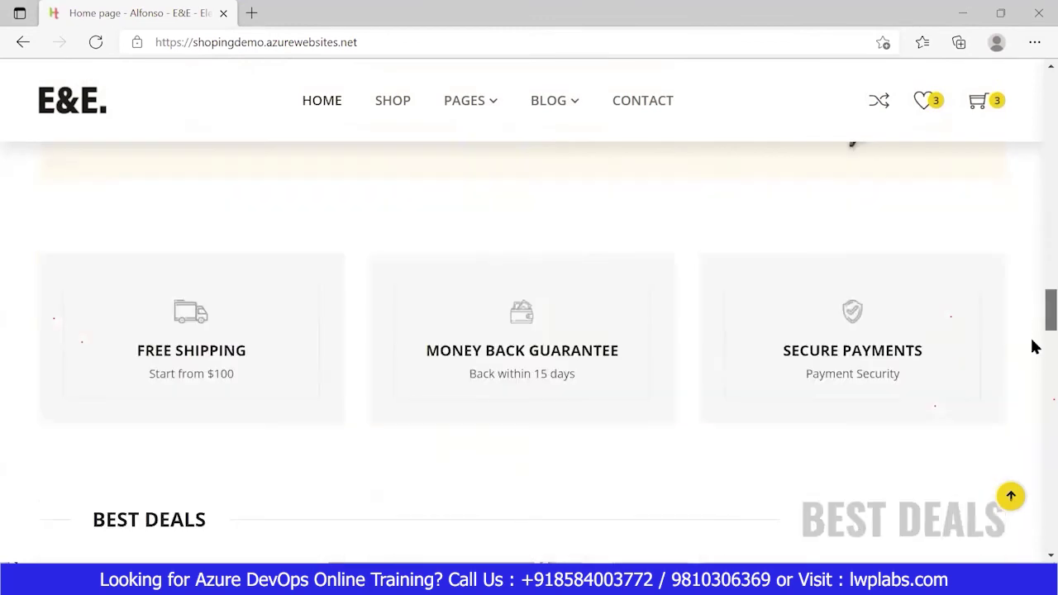
scroll(1034, 348, up, 5)
scroll(1041, 359, down, 7)
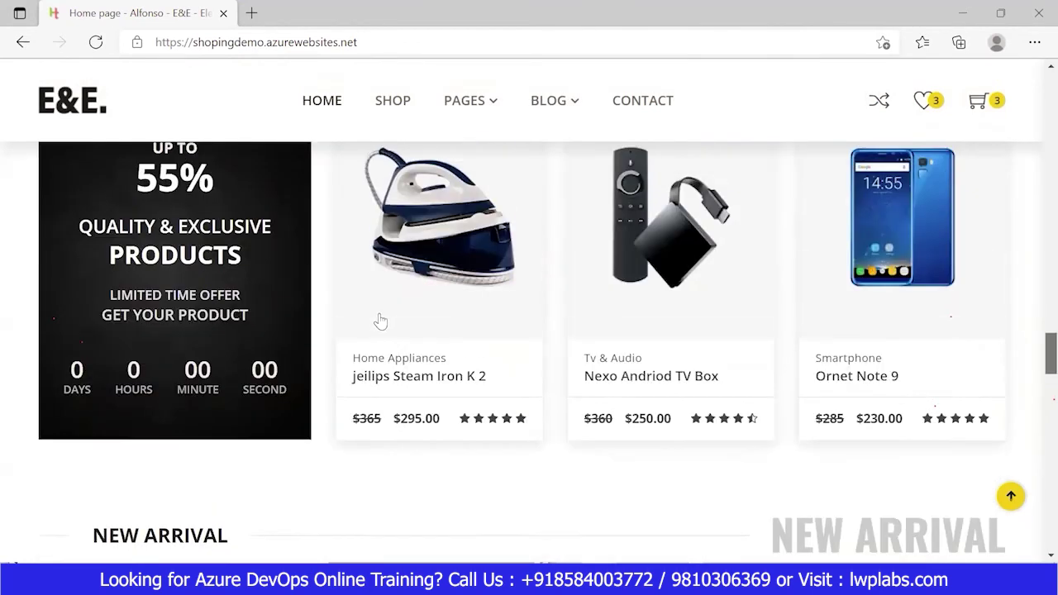
click(423, 304)
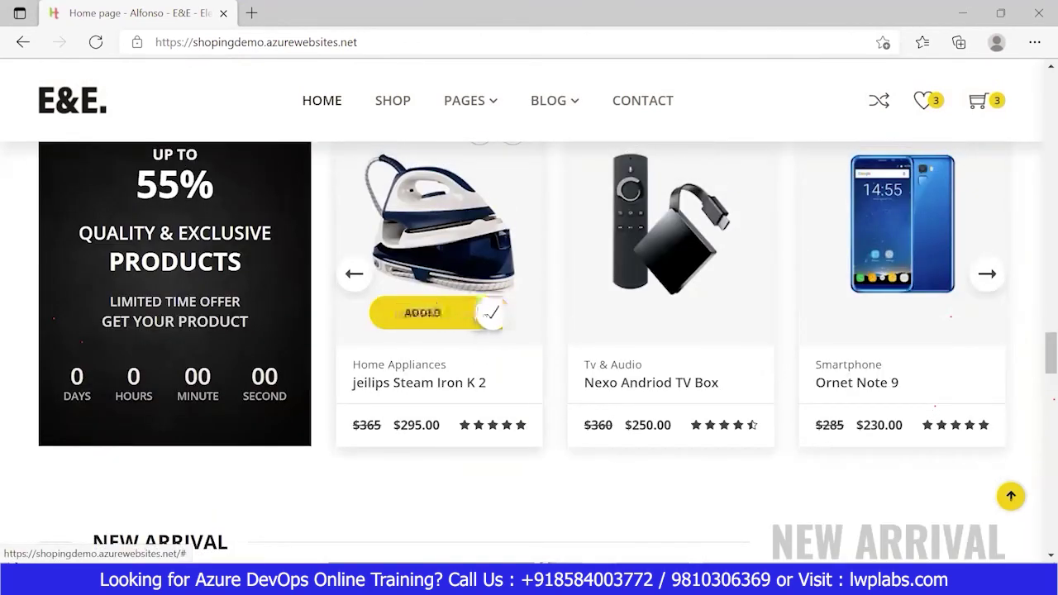
click(427, 231)
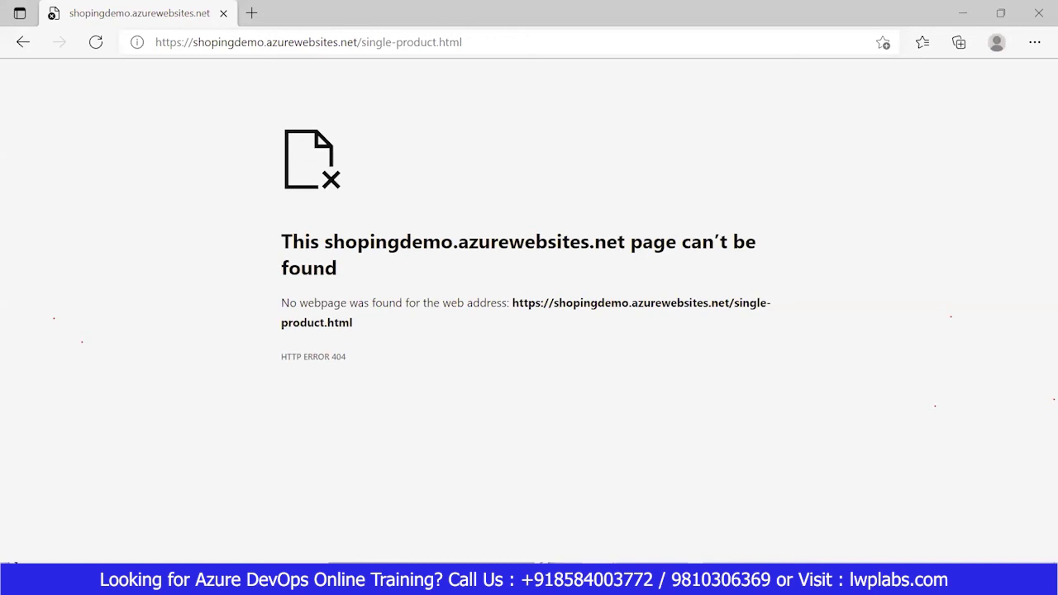
Switch back to Live metrics in full view and examine the request failure chart and the 9:16:57 AM sample telemetry entry
mouse_move(600, 583)
click(511, 512)
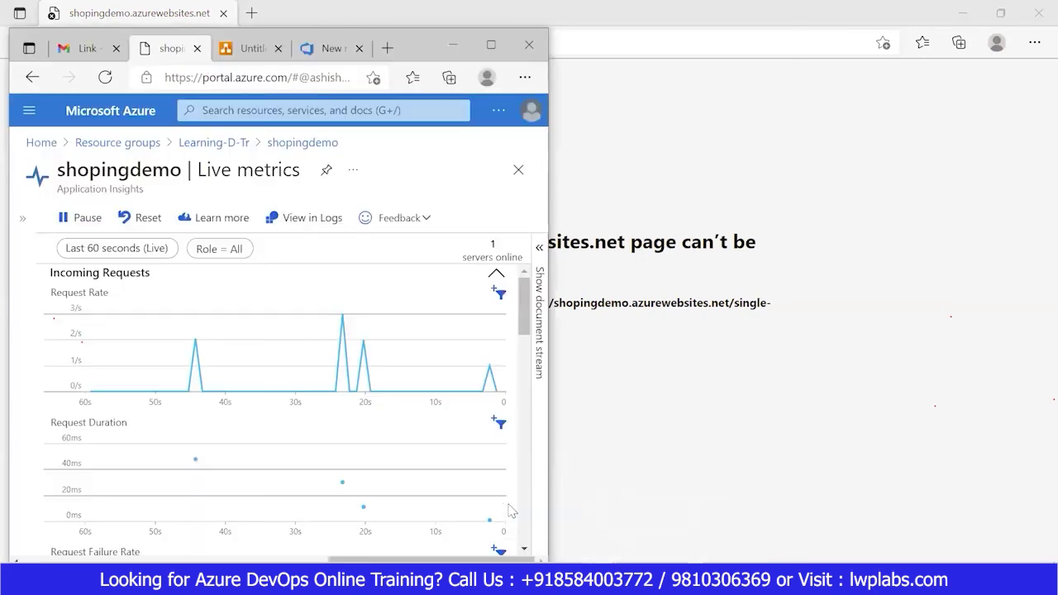
click(490, 42)
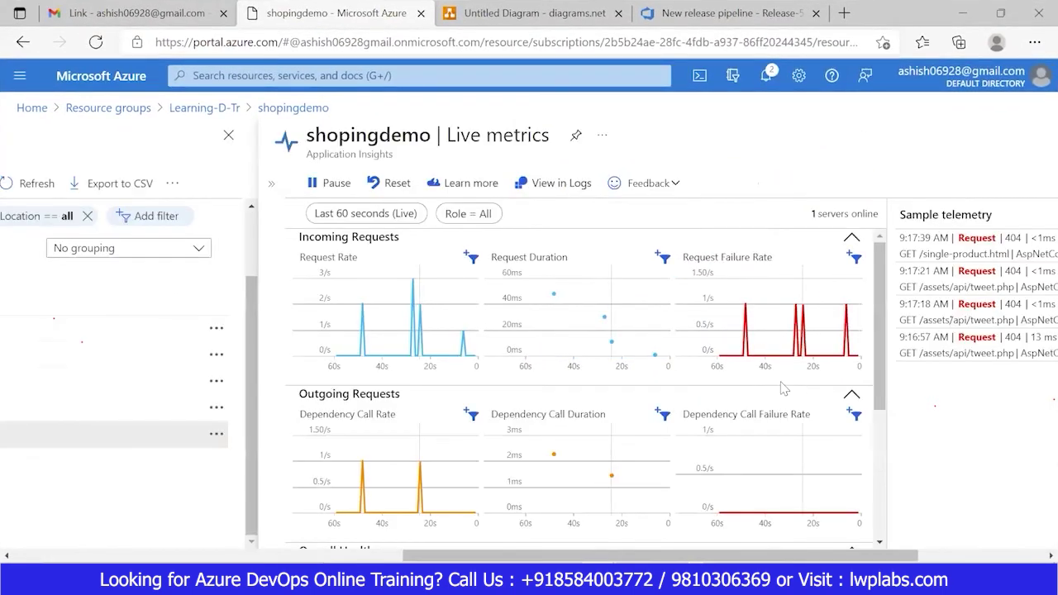
drag(486, 561, 635, 560)
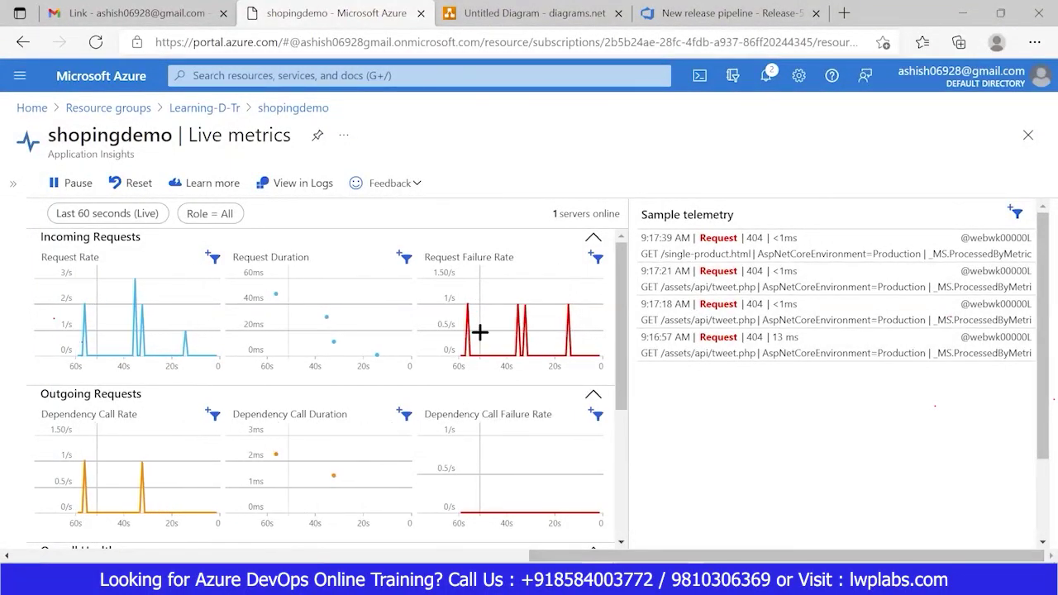
click(747, 353)
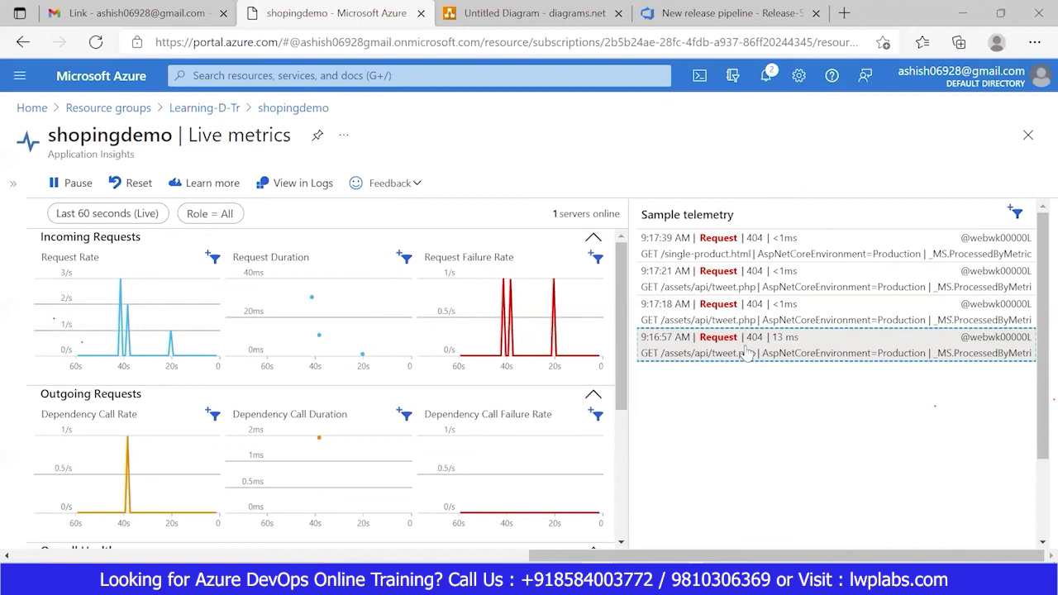
right_click(746, 353)
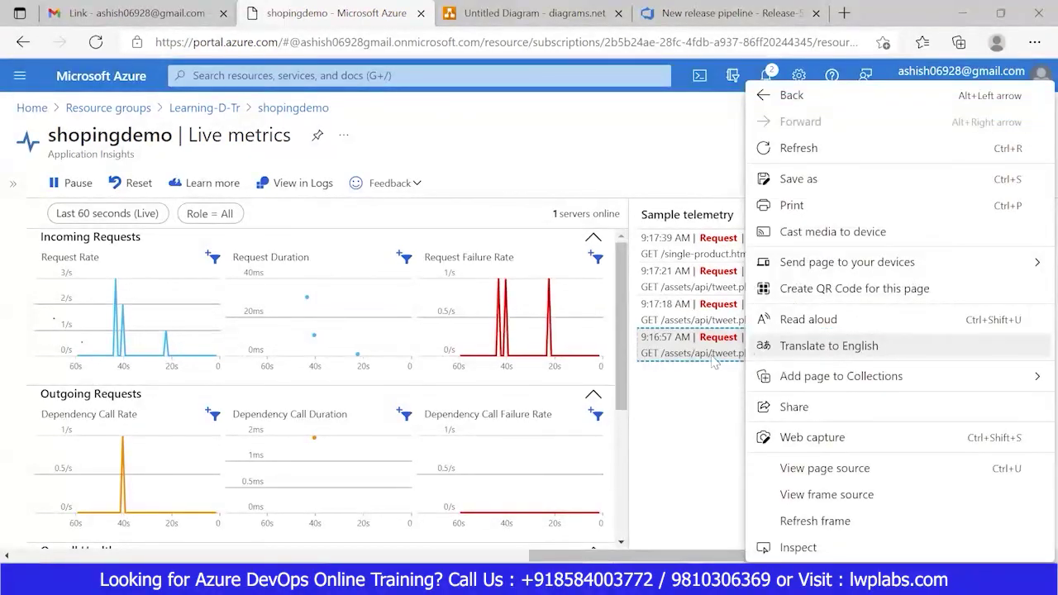
key(Escape)
double_click(680, 353)
double_click(792, 337)
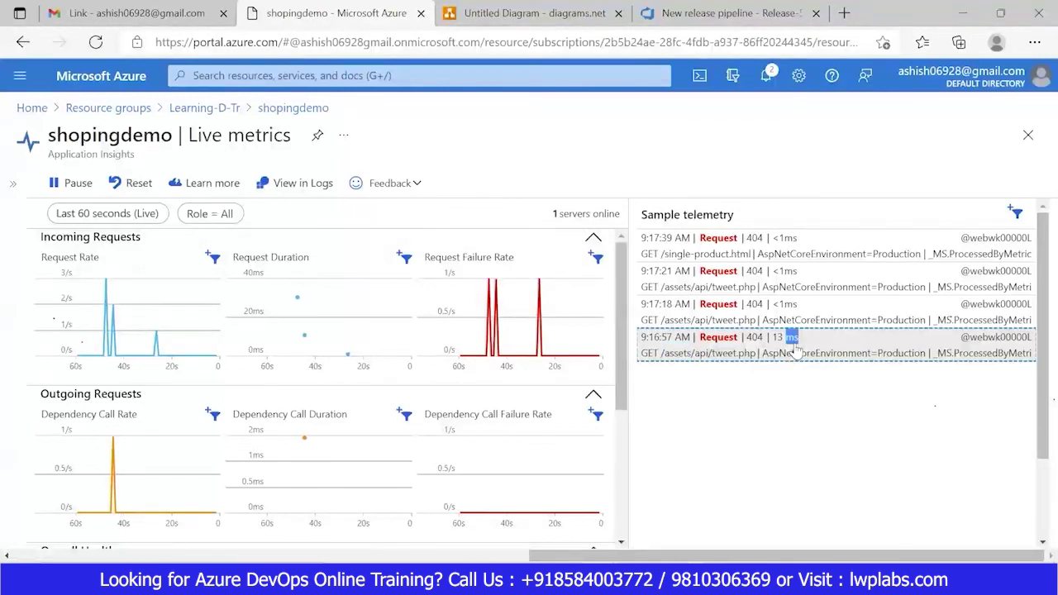
mouse_move(1033, 201)
mouse_down()
mouse_move(1033, 350)
mouse_move(1035, 184)
mouse_up()
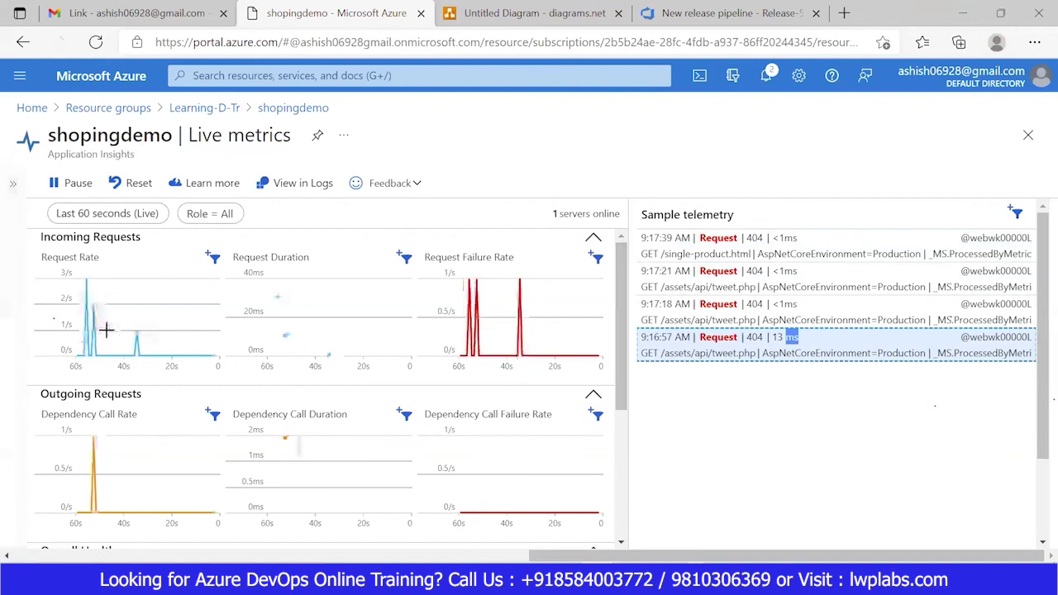
Open the Failures view of shopingdemo, drill into the 404 response code and open the suggested GET /assets/api/tweet.php sample
click(291, 112)
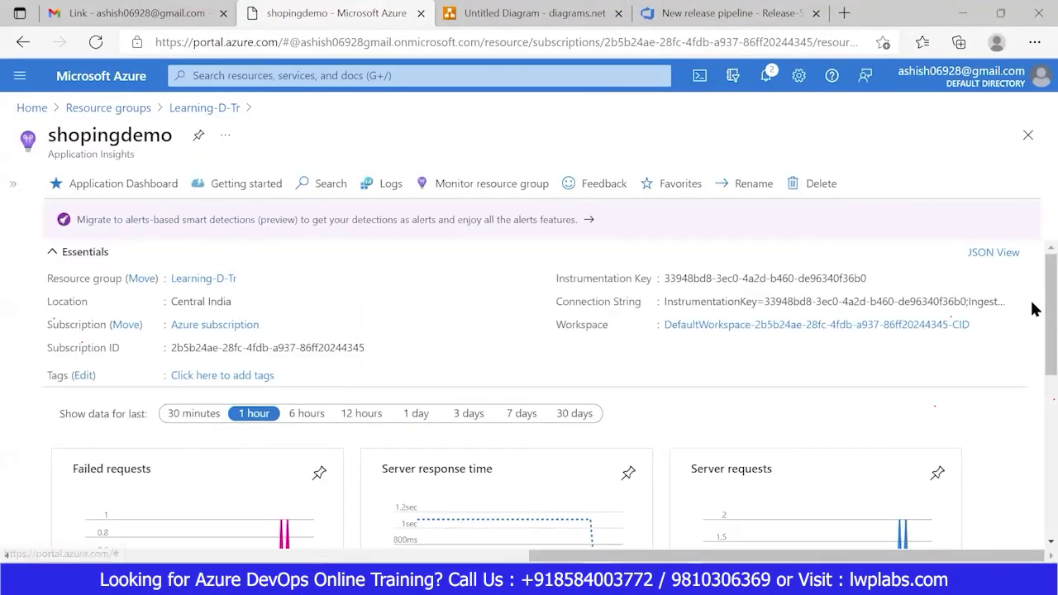
click(20, 184)
drag(212, 304, 220, 327)
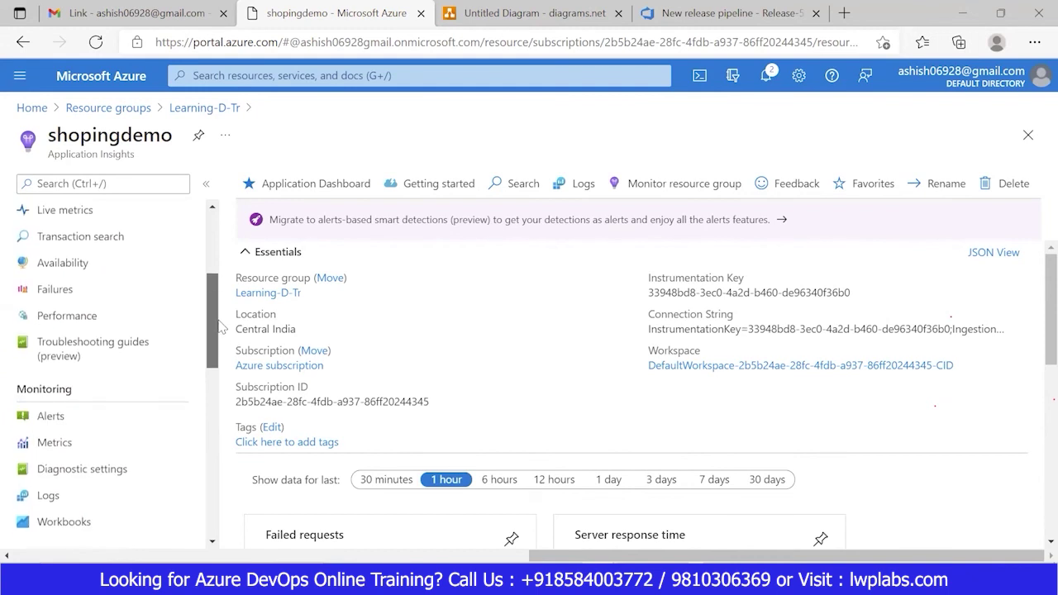
click(53, 292)
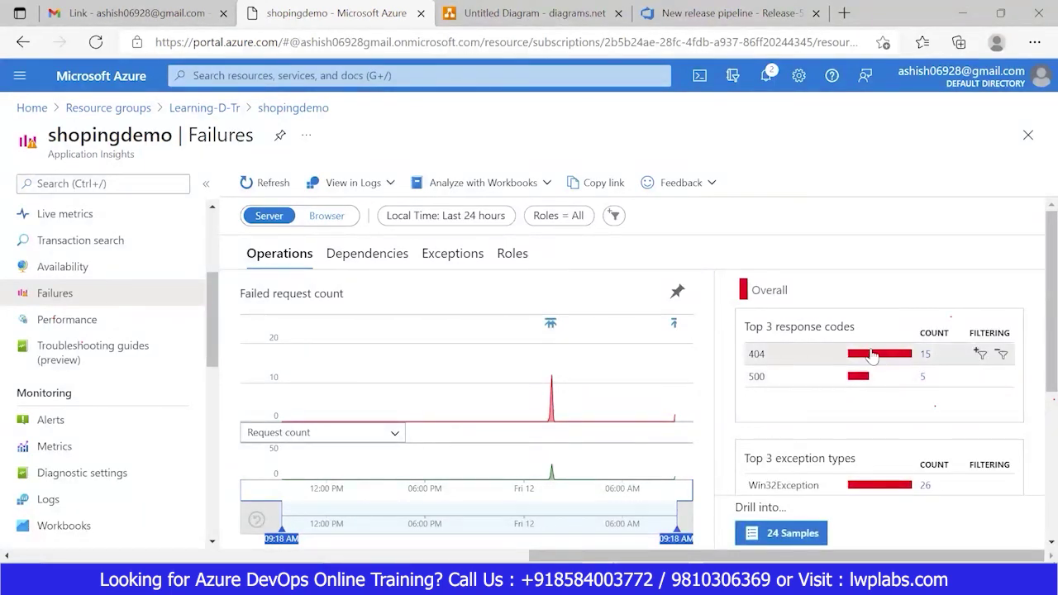
click(924, 356)
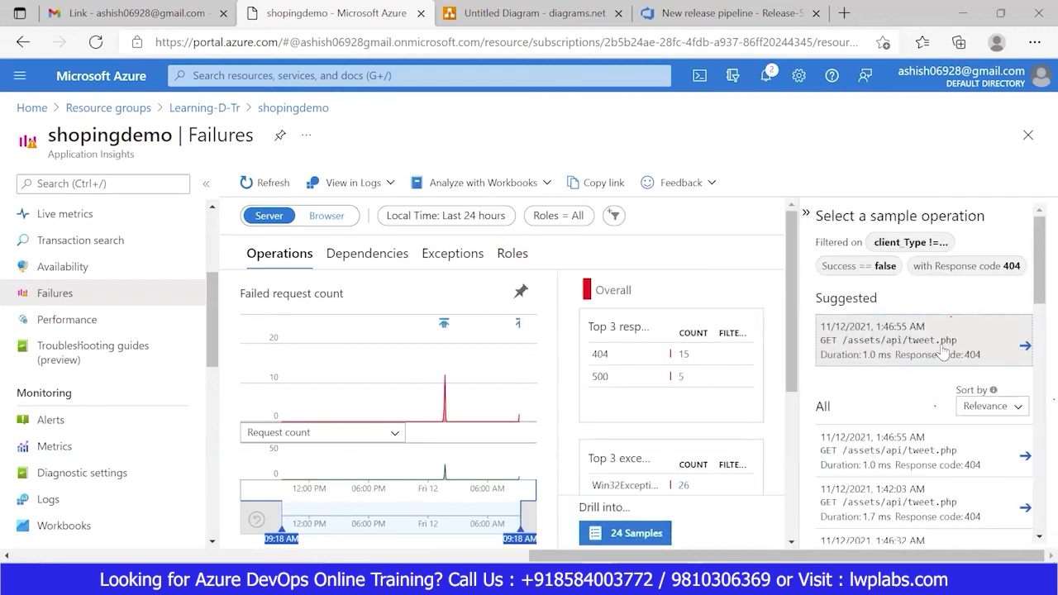
click(1025, 347)
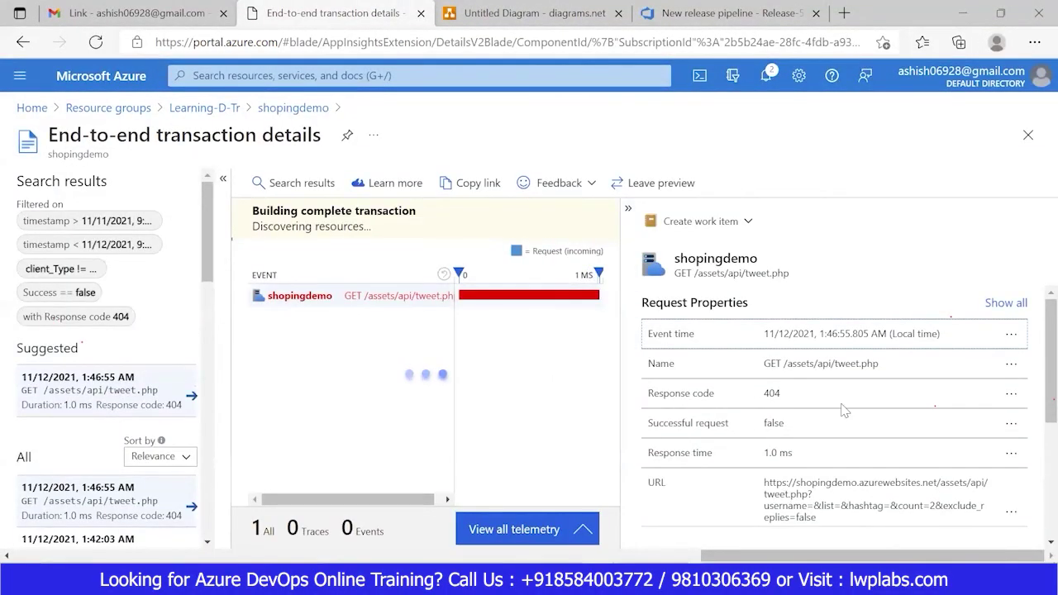
Review the failed request's URL, custom properties and related items, and switch back to the shop site's single-product.html page
scroll(992, 411, down, 2)
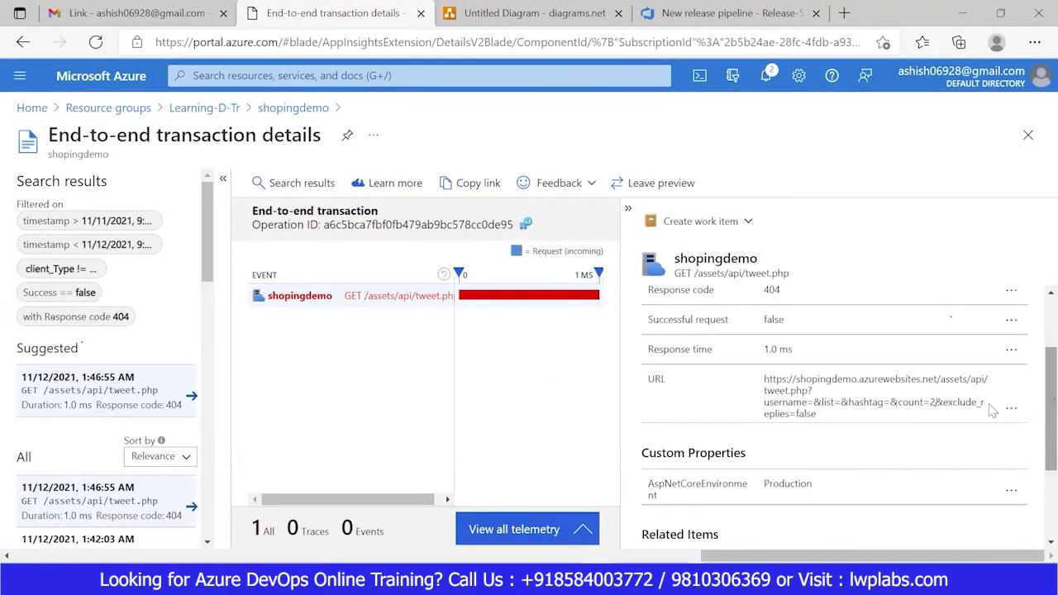
drag(764, 384, 990, 381)
triple_click(948, 380)
drag(764, 379, 806, 415)
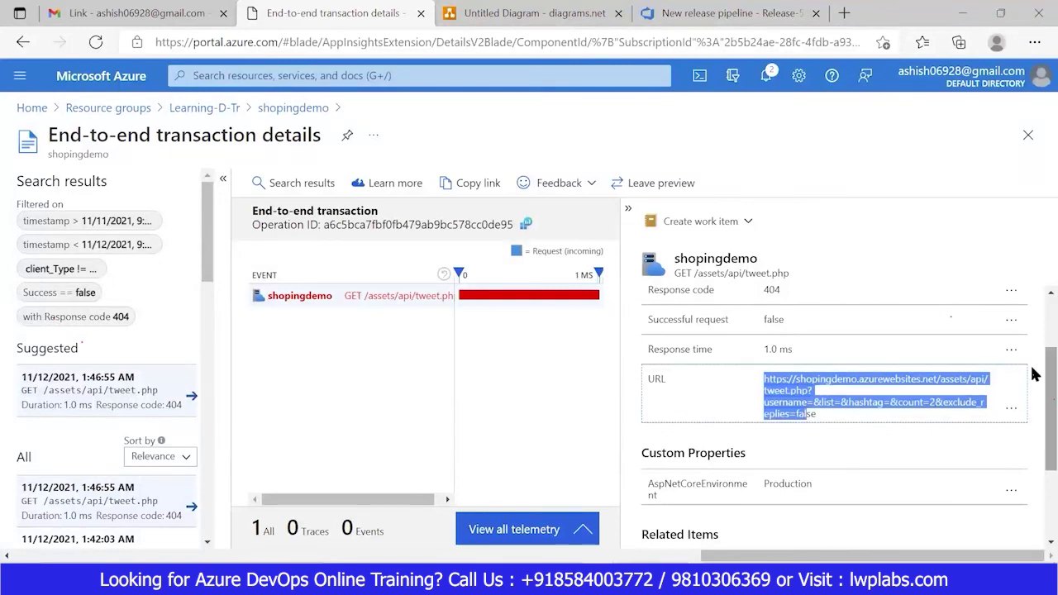
scroll(1034, 413, down, 2)
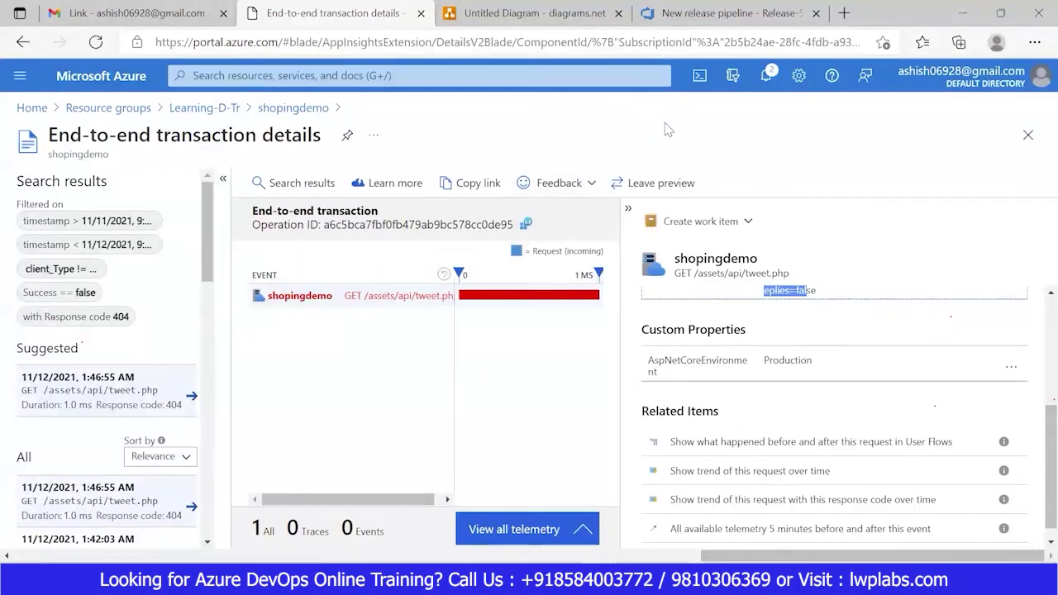
mouse_move(626, 583)
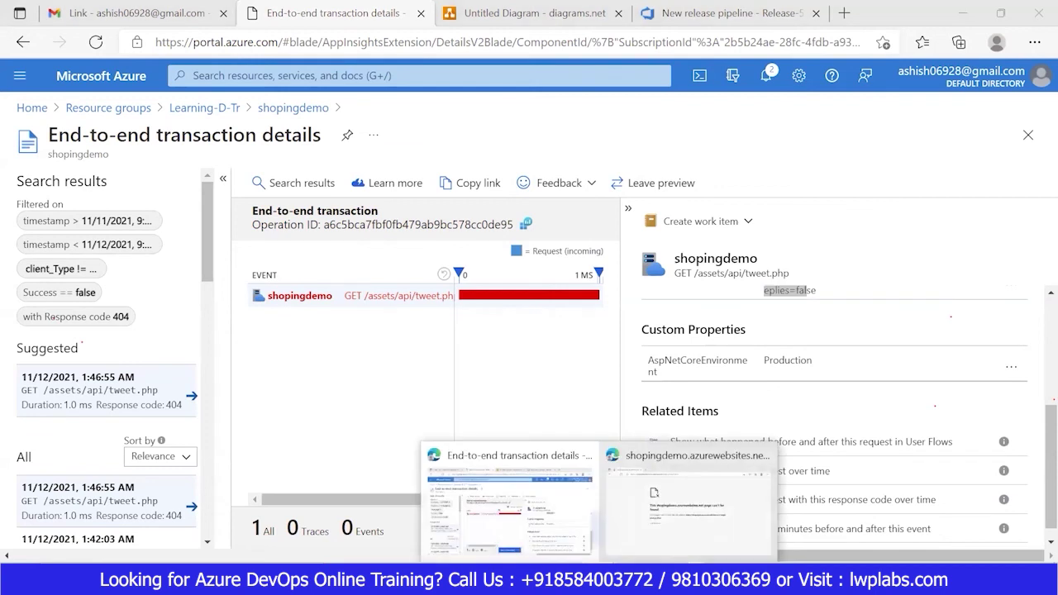
click(694, 496)
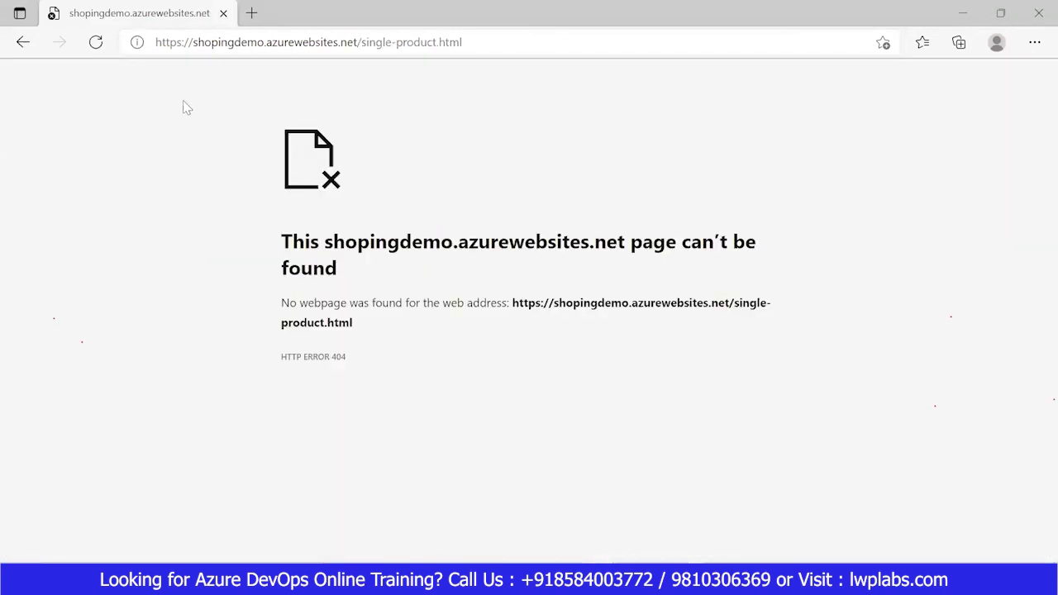
Go back from the missing product page to the shop's home page and open the account login page
click(22, 41)
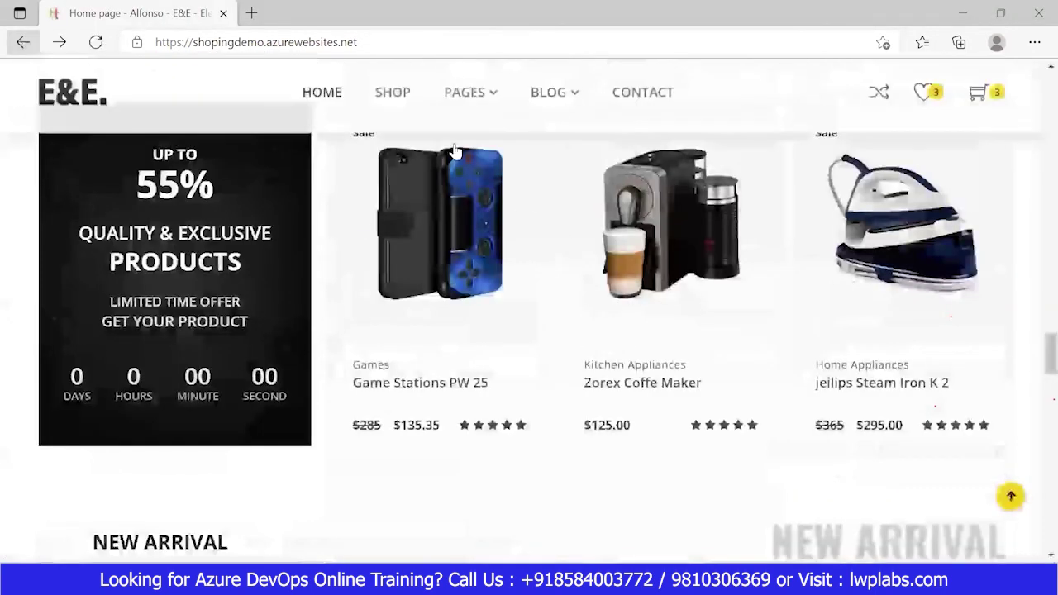
drag(1046, 357, 1045, 169)
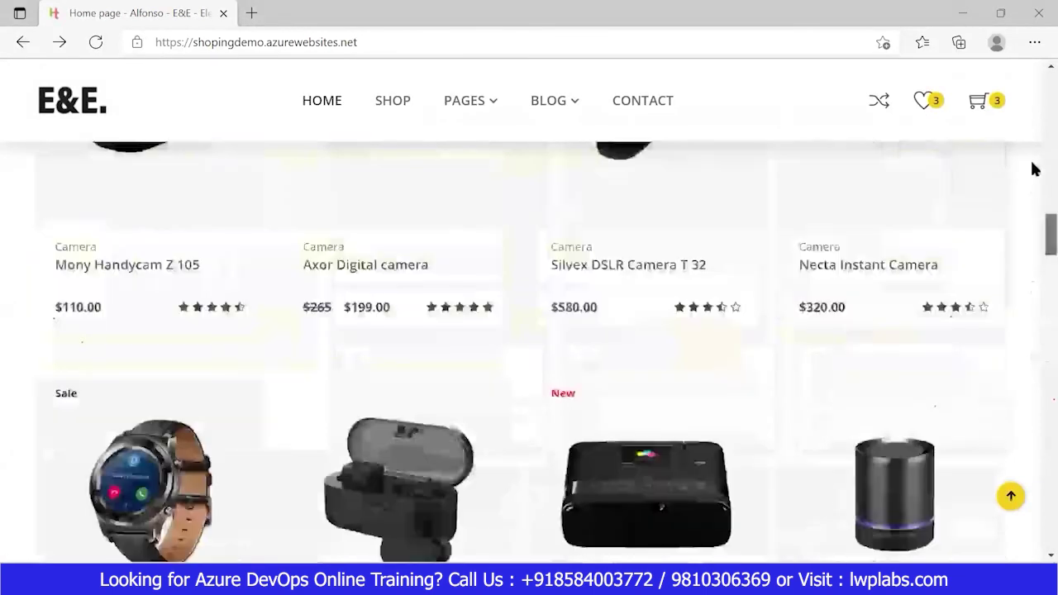
scroll(1025, 157, up, 10)
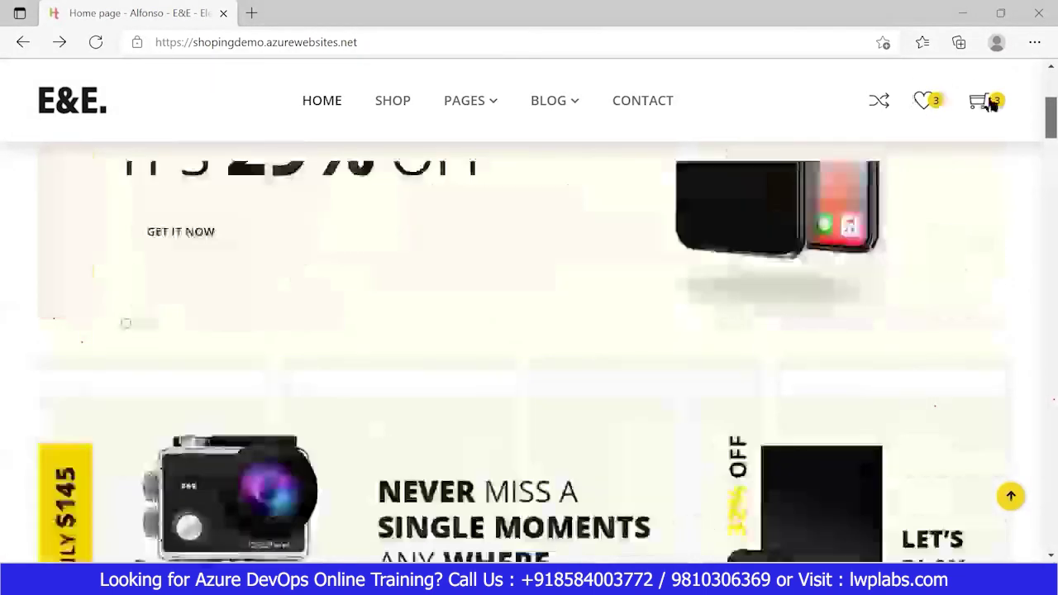
scroll(990, 102, up, 5)
click(987, 94)
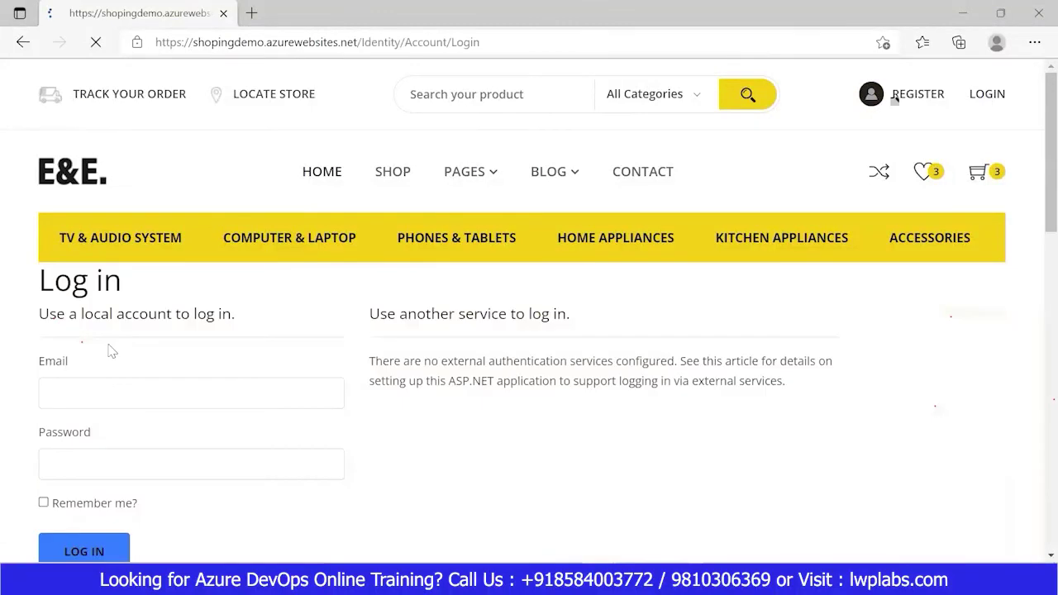
Log in to the shop site with the saved account e-mail and the account password
click(99, 396)
click(106, 455)
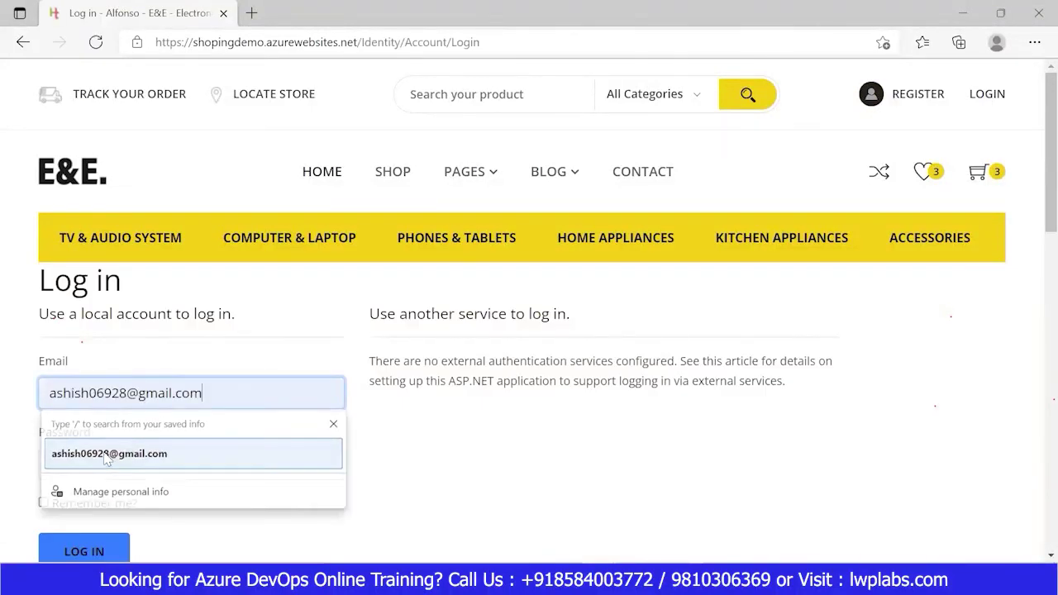
click(105, 459)
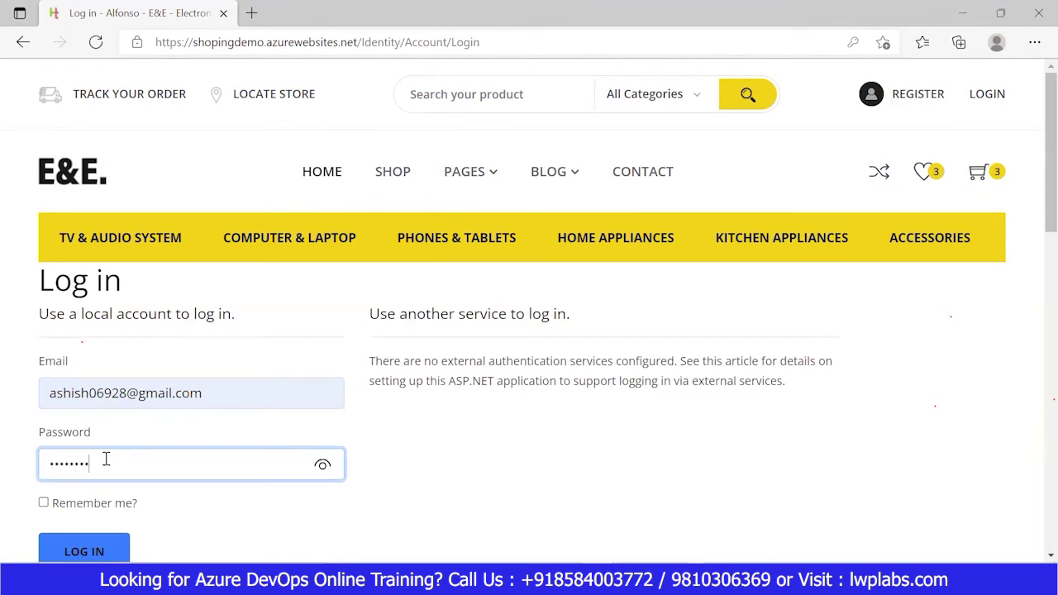
click(65, 552)
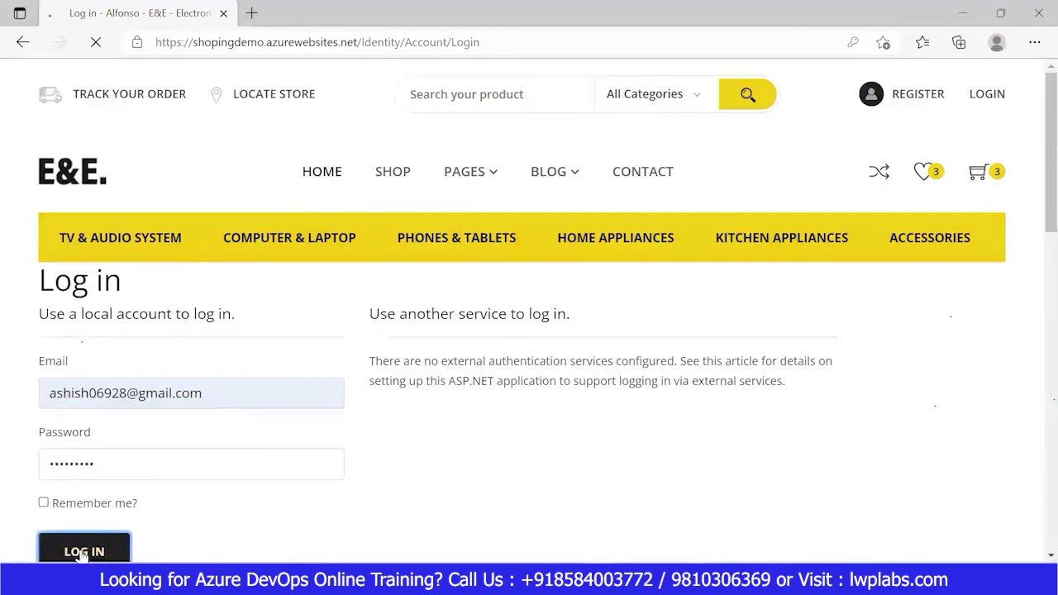